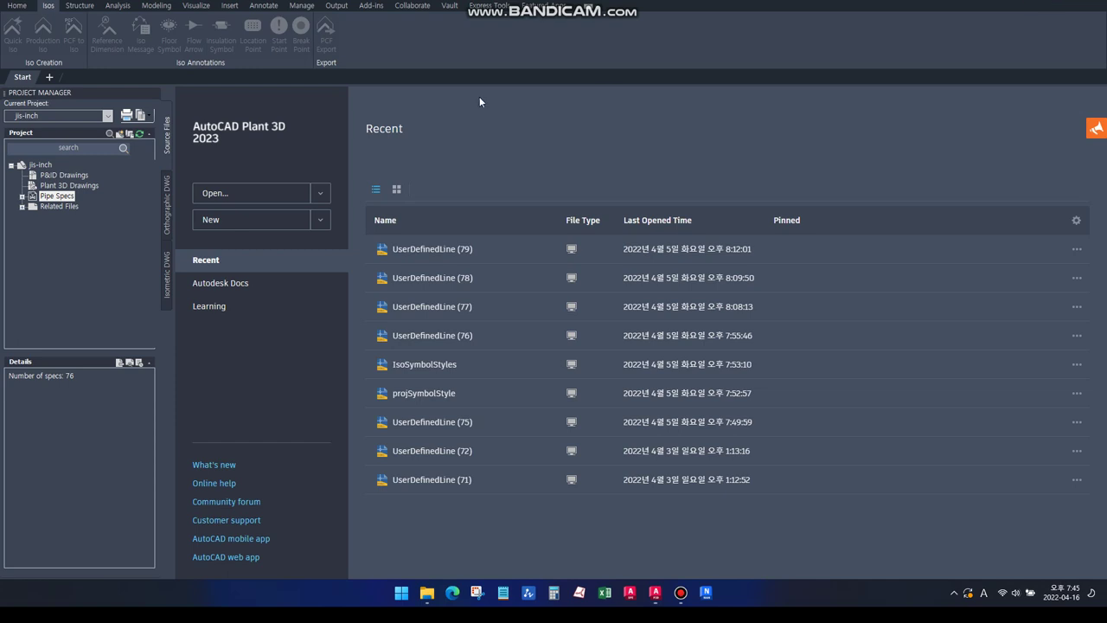
# Step: Create a new 3D drawing, PLAN.dwg, in the project's Plant 3D Drawings folder
pyautogui.click(68, 187)
pyautogui.rightClick(69, 188)
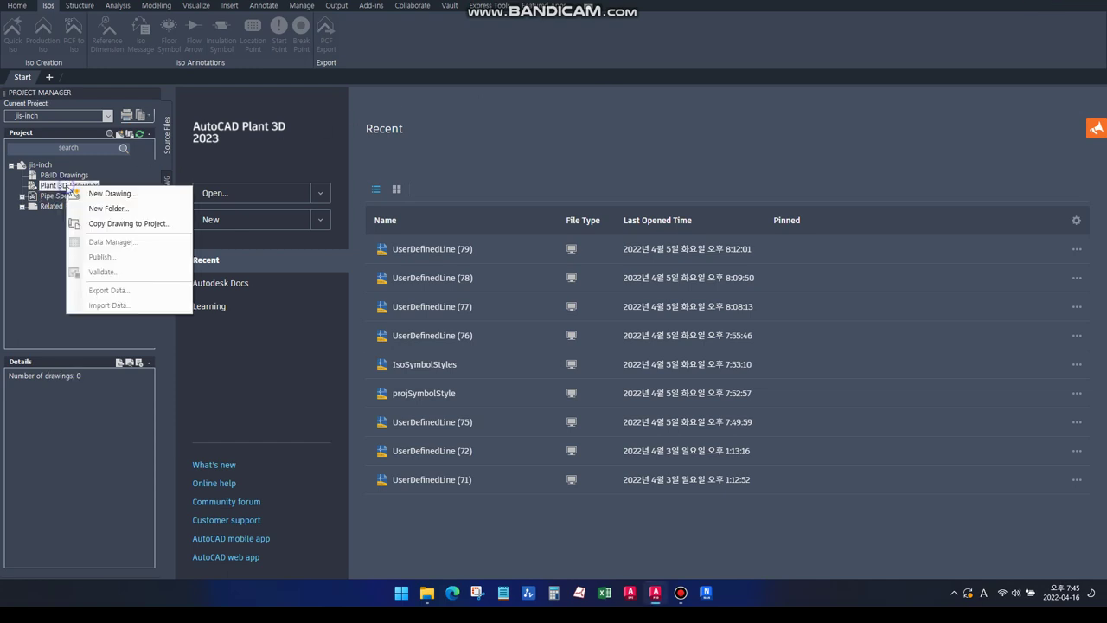
pyautogui.click(115, 197)
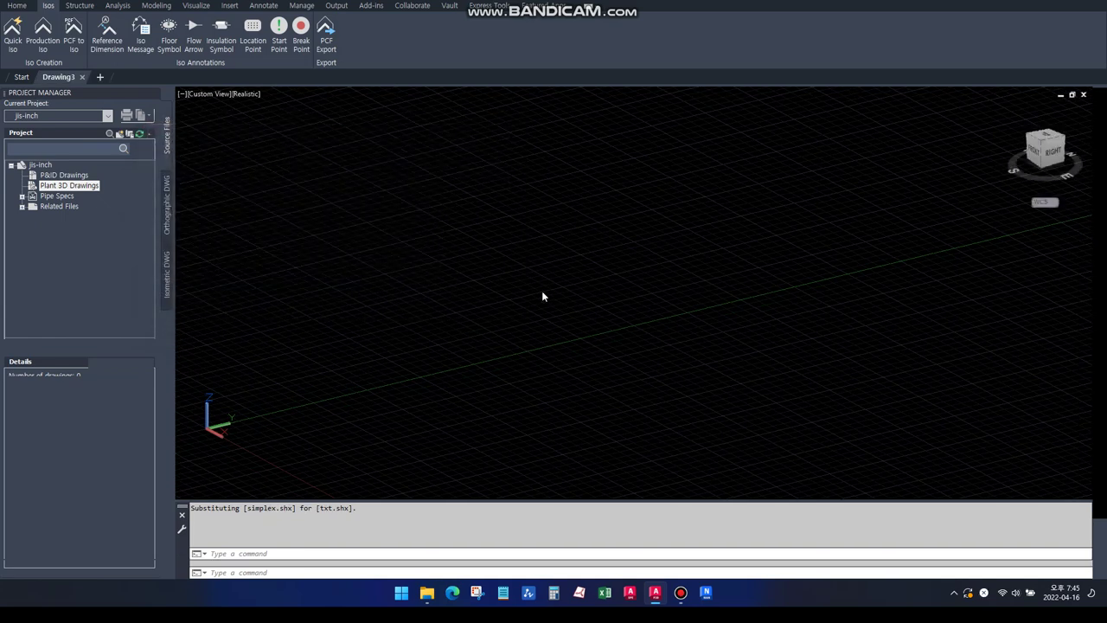
# Step: Try to attach PLAN.dwg as an external reference with a relative path type
pyautogui.click(541, 291)
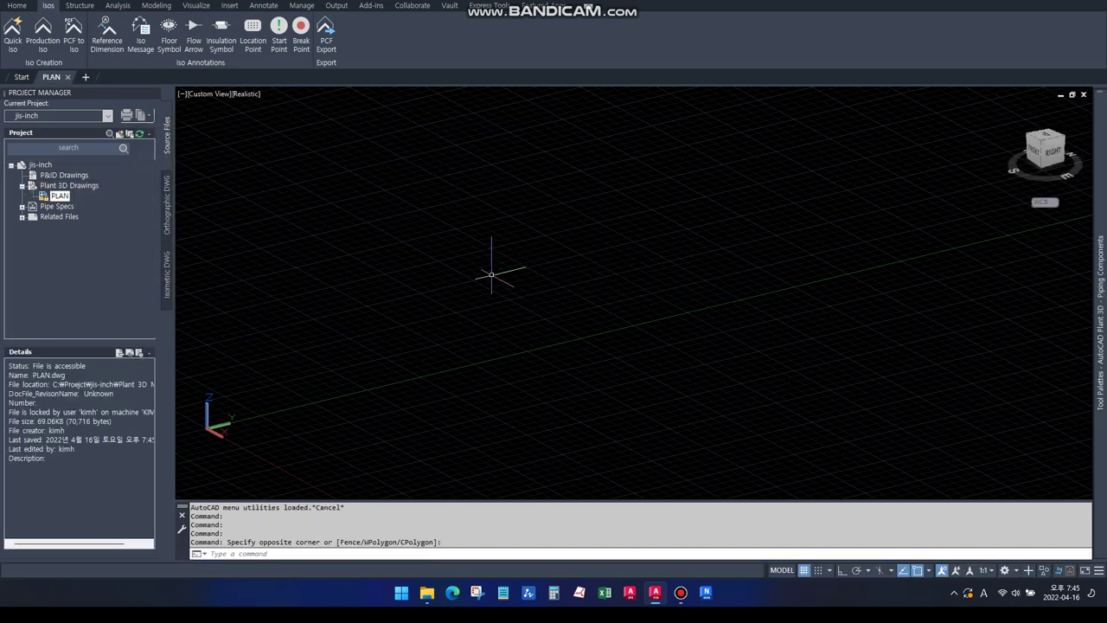
pyautogui.write('xREF')
pyautogui.press('Return')
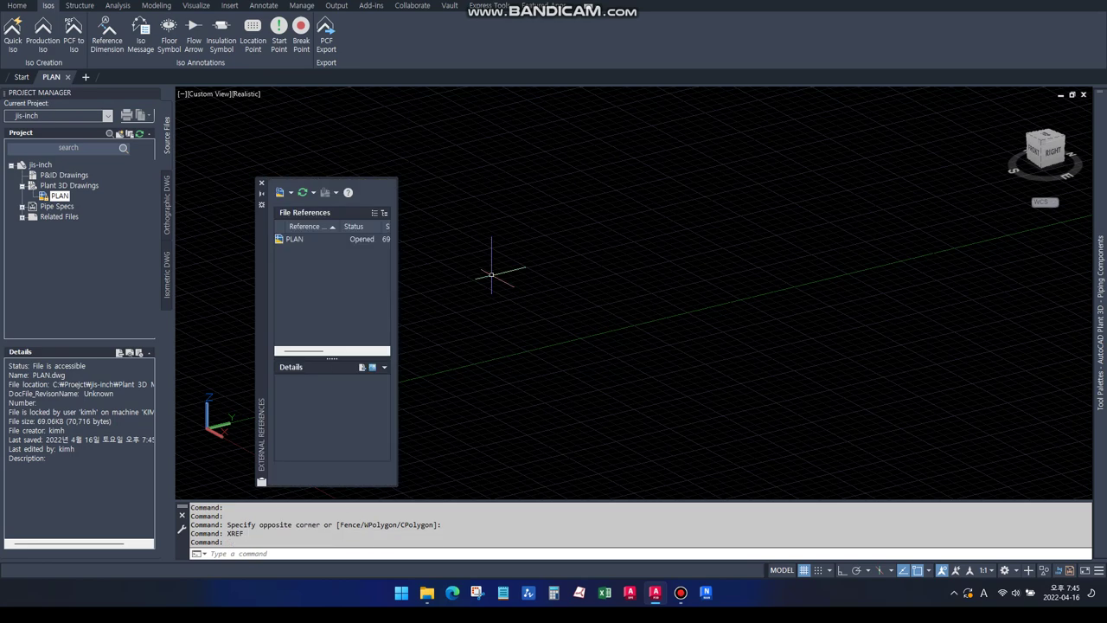
pyautogui.click(283, 197)
pyautogui.click(470, 246)
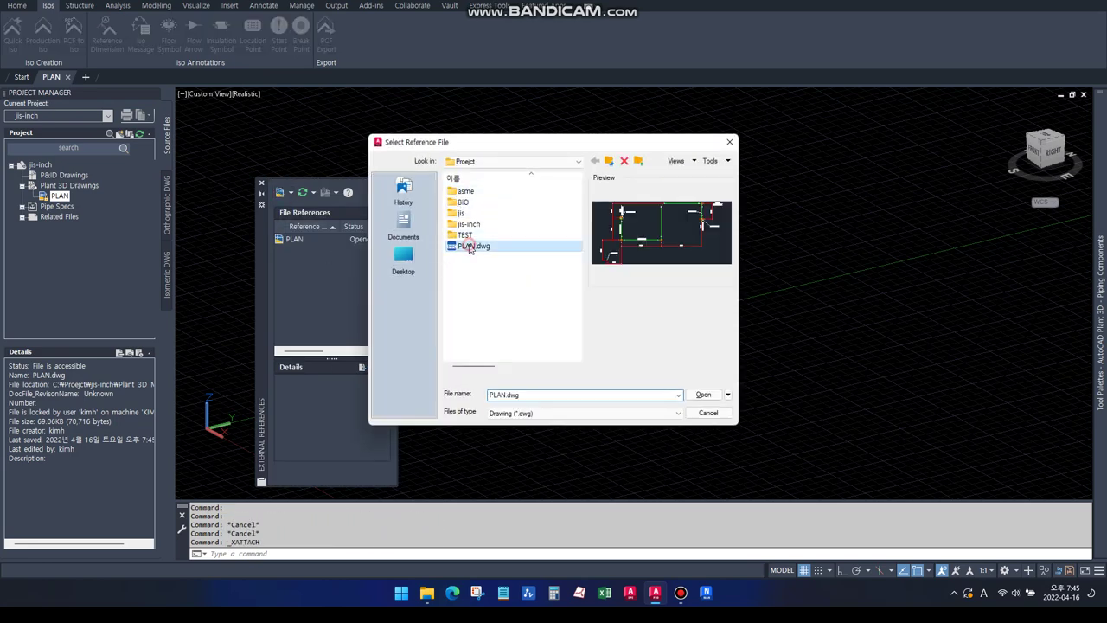
pyautogui.click(703, 394)
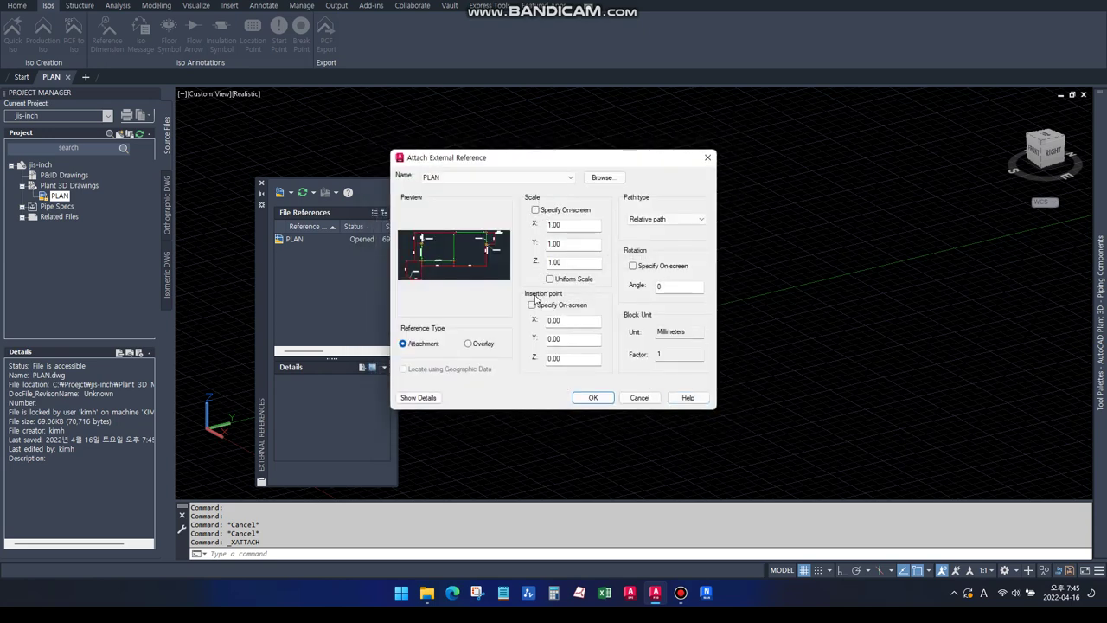
pyautogui.click(700, 219)
pyautogui.click(718, 251)
pyautogui.click(592, 398)
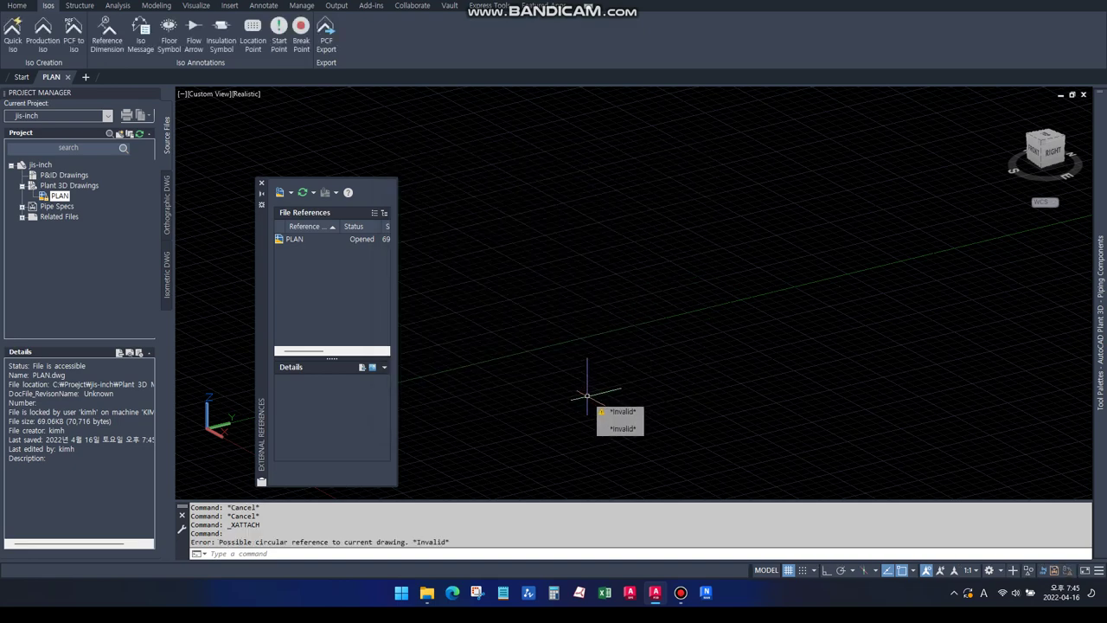
# Step: Zoom to extents, then check the circular reference error in the F2 text window
pyautogui.click(528, 423)
pyautogui.click(526, 425)
pyautogui.write('z')
pyautogui.press('Return')
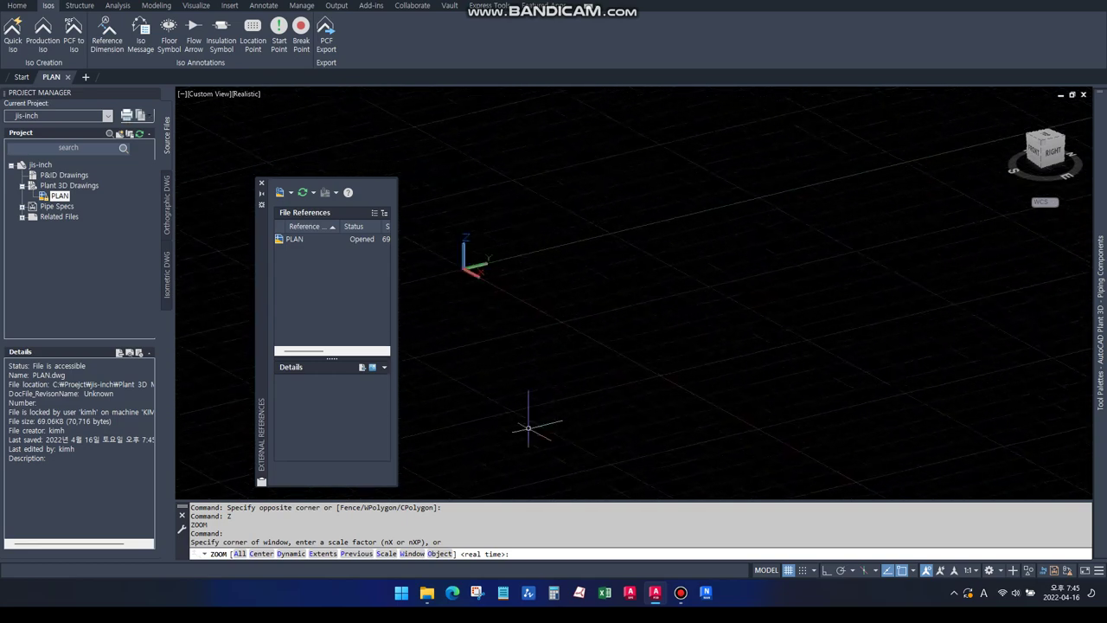
pyautogui.write('a')
pyautogui.press('Return')
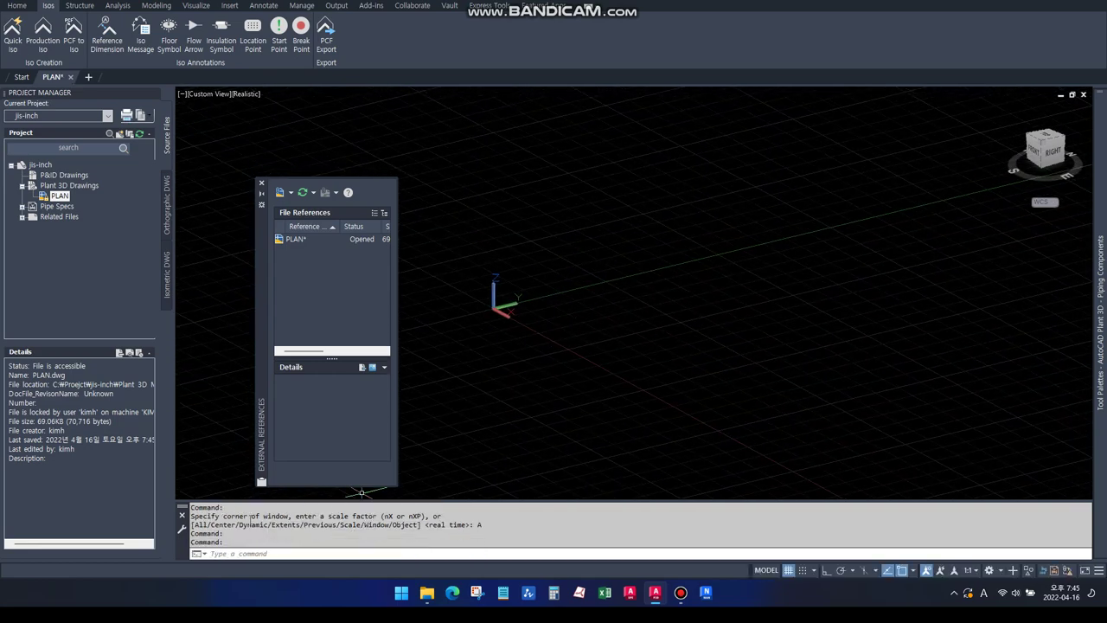
pyautogui.press('F2')
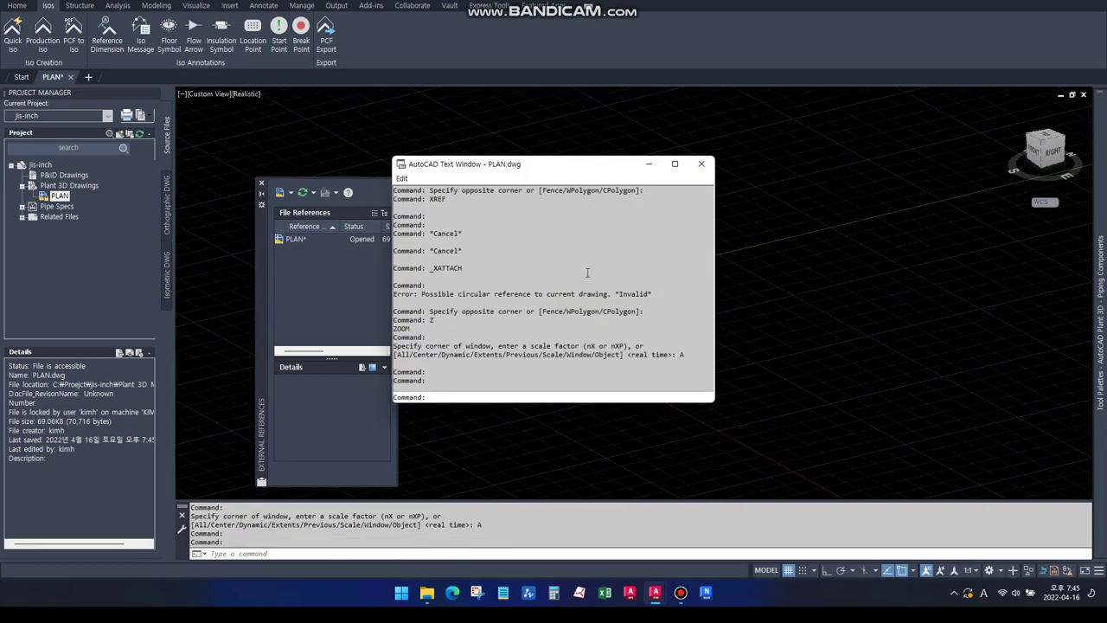
pyautogui.moveTo(613, 294); pyautogui.dragTo(435, 296)
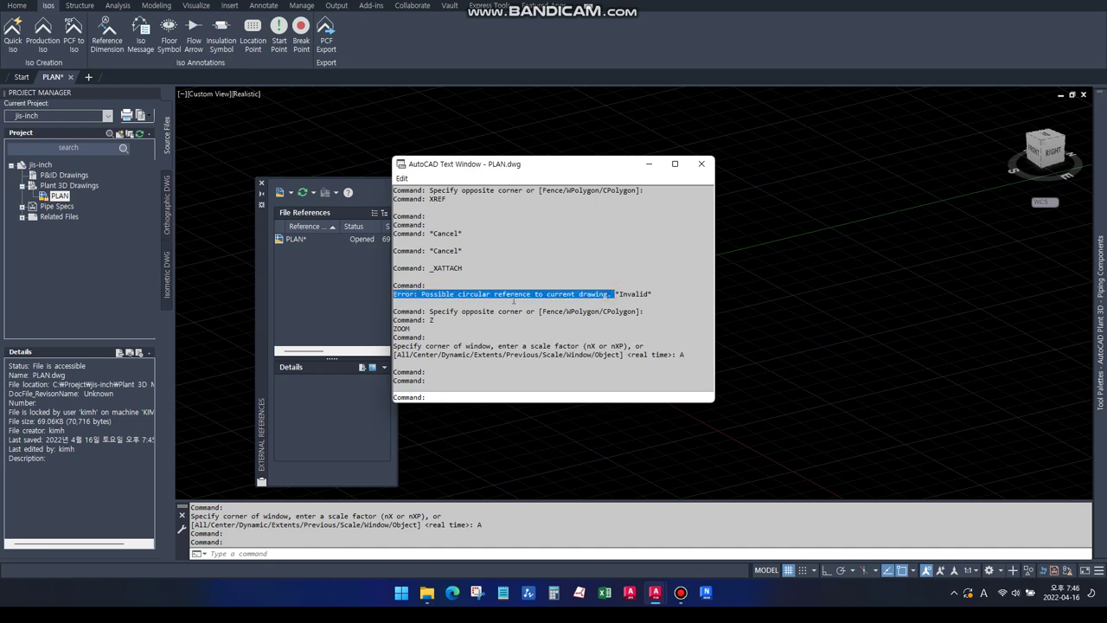
pyautogui.click(701, 164)
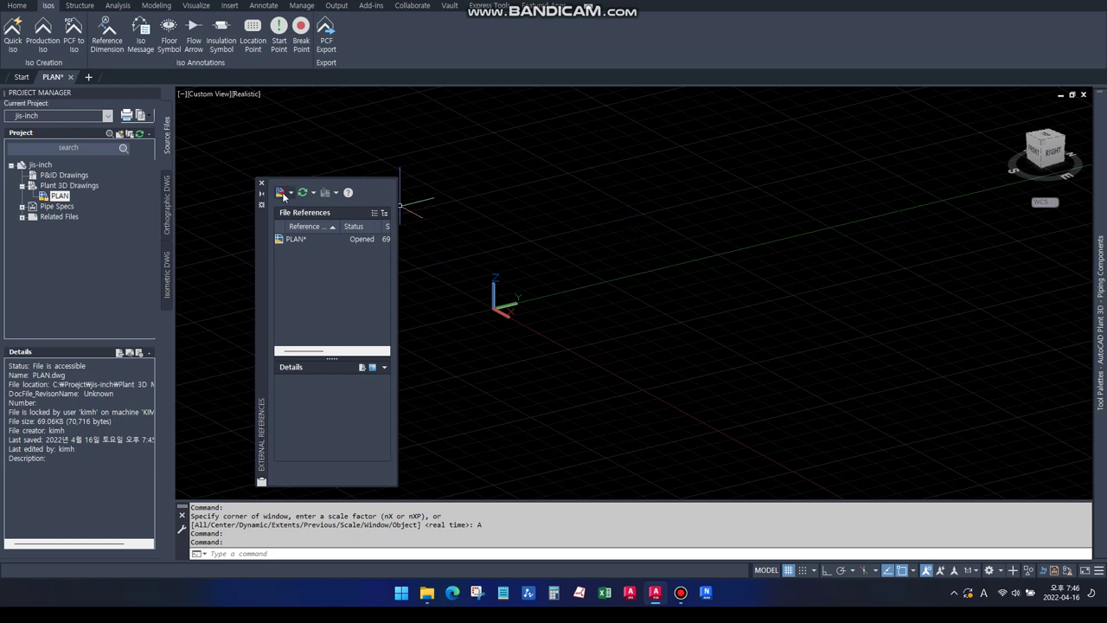
# Step: Rename the layout file to SAMPLE.dwg and attach it as a loaded external reference
pyautogui.click(281, 192)
pyautogui.click(470, 248)
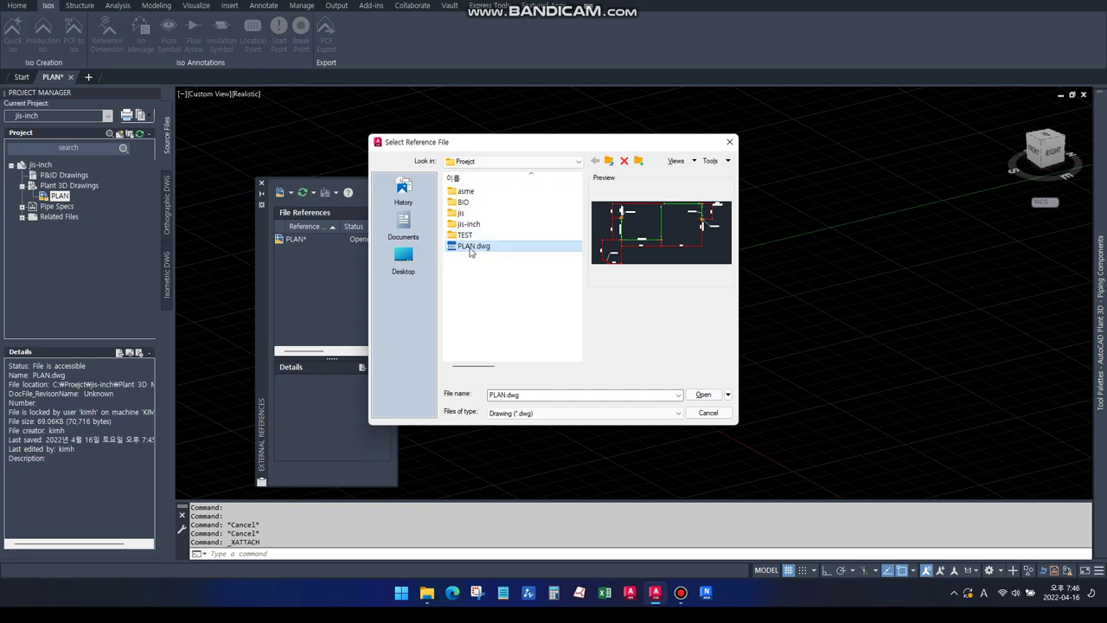
pyautogui.write('SAMPLE')
pyautogui.press('Return')
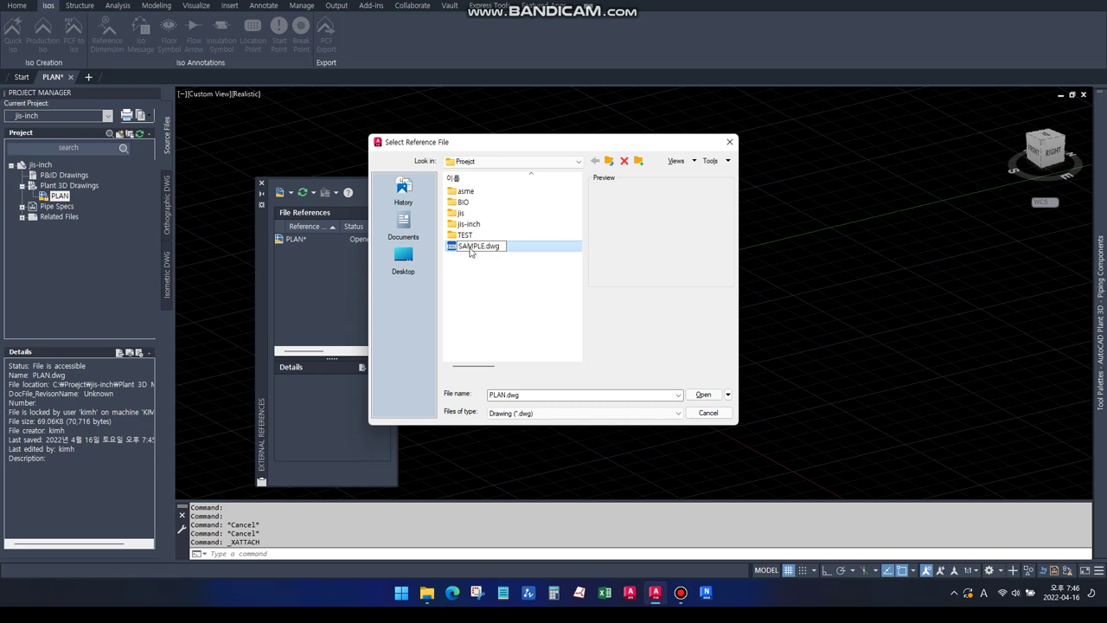
pyautogui.click(705, 394)
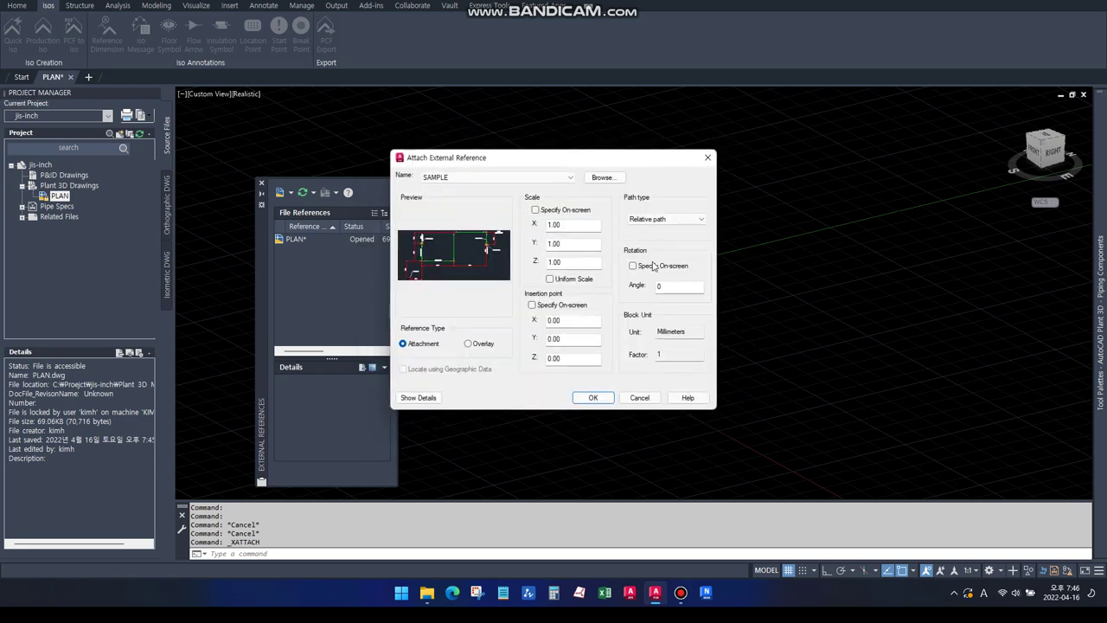
pyautogui.click(593, 398)
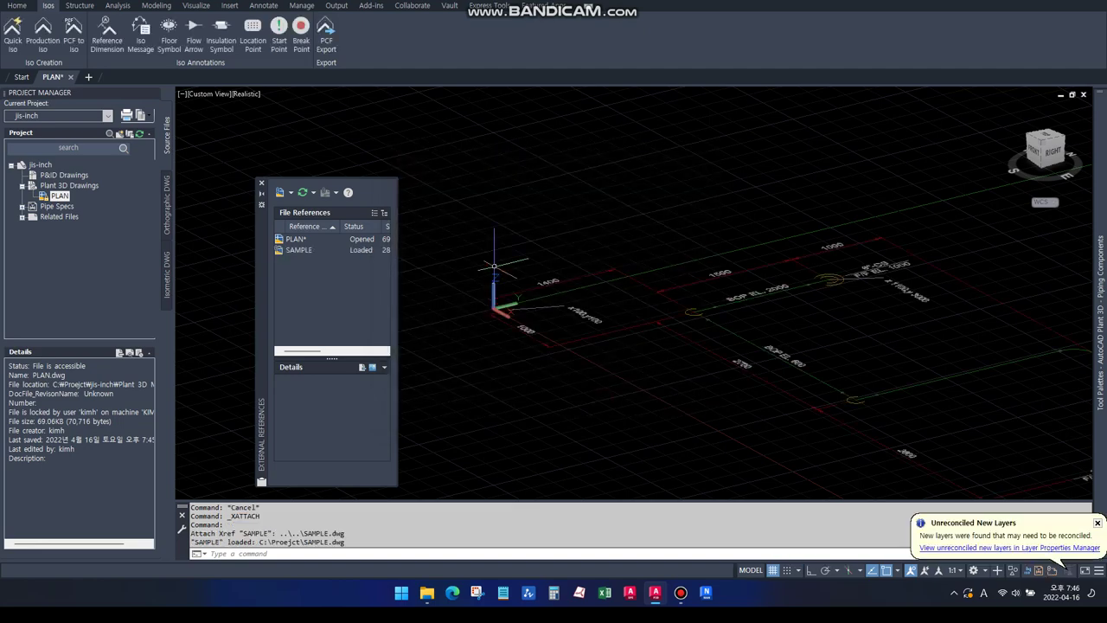
# Step: Switch to a top plan view, zoom to the whole layout, then zoom in near the origin
pyautogui.write('PLAN')
pyautogui.press('Return')
pyautogui.press('Return')
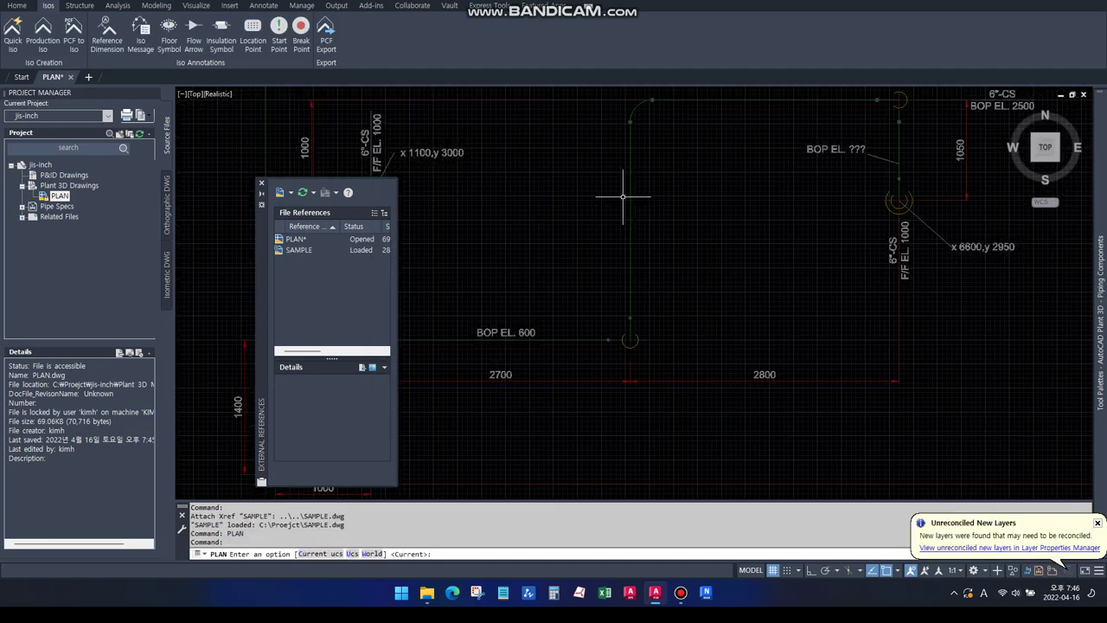
pyautogui.write('z')
pyautogui.press('Return')
pyautogui.write('A')
pyautogui.press('Return')
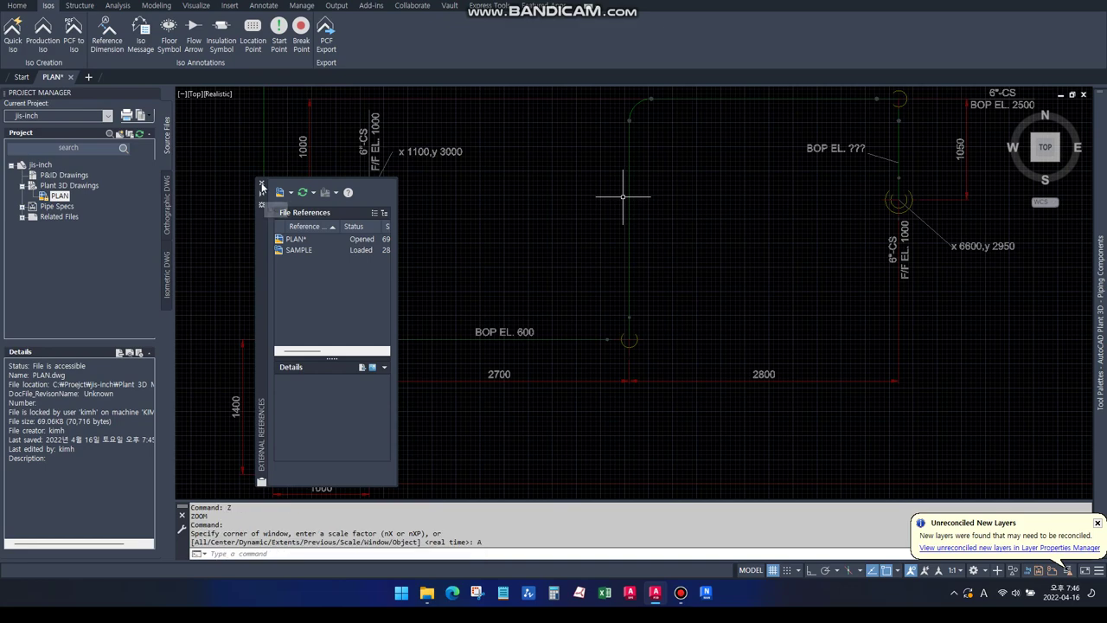
pyautogui.scroll(3, 310, 403)
pyautogui.scroll(2, 378, 383)
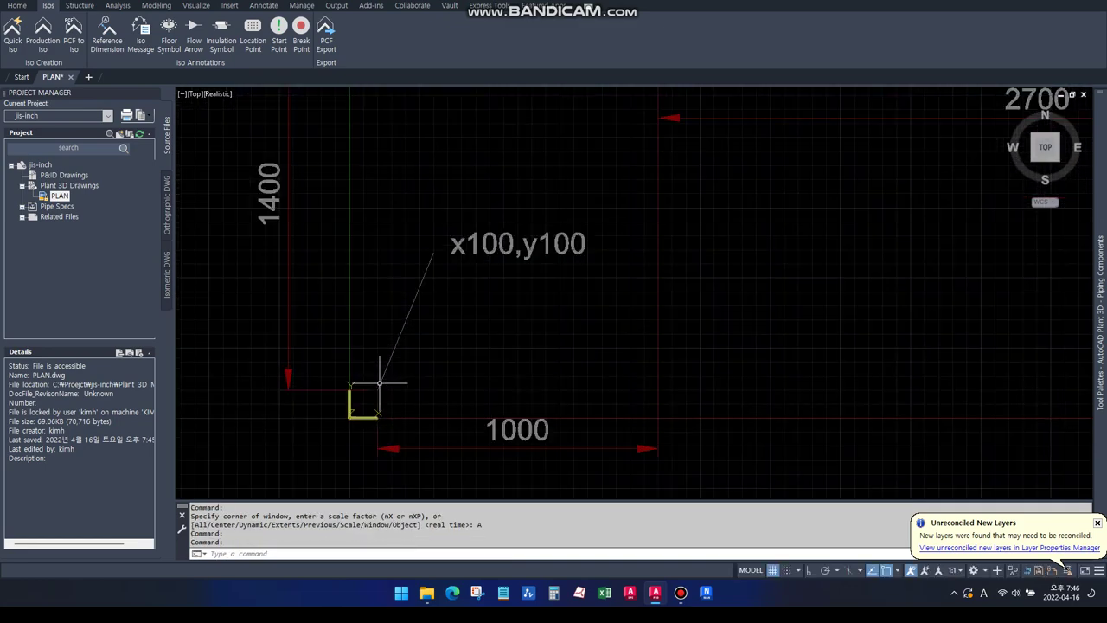
# Step: Use ID with END snap to confirm the x100,y100 corner is at X=100, Y=100, Z=0
pyautogui.write('ID of')
pyautogui.press('Return')
pyautogui.write('END')
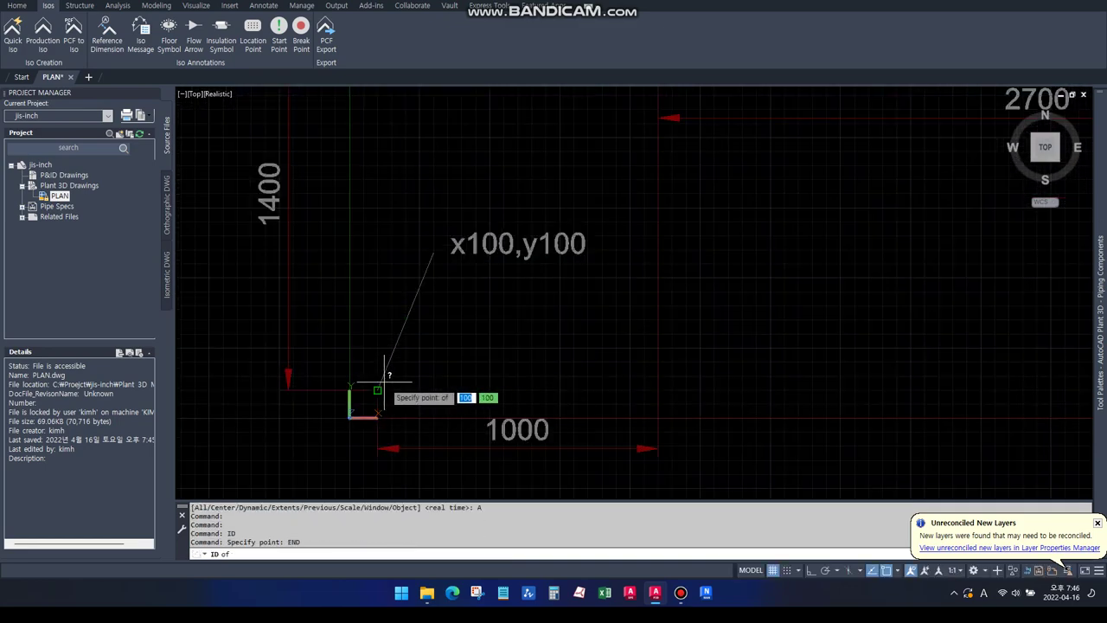
pyautogui.press('Return')
pyautogui.click(379, 383)
pyautogui.scroll(-2, 604, 313)
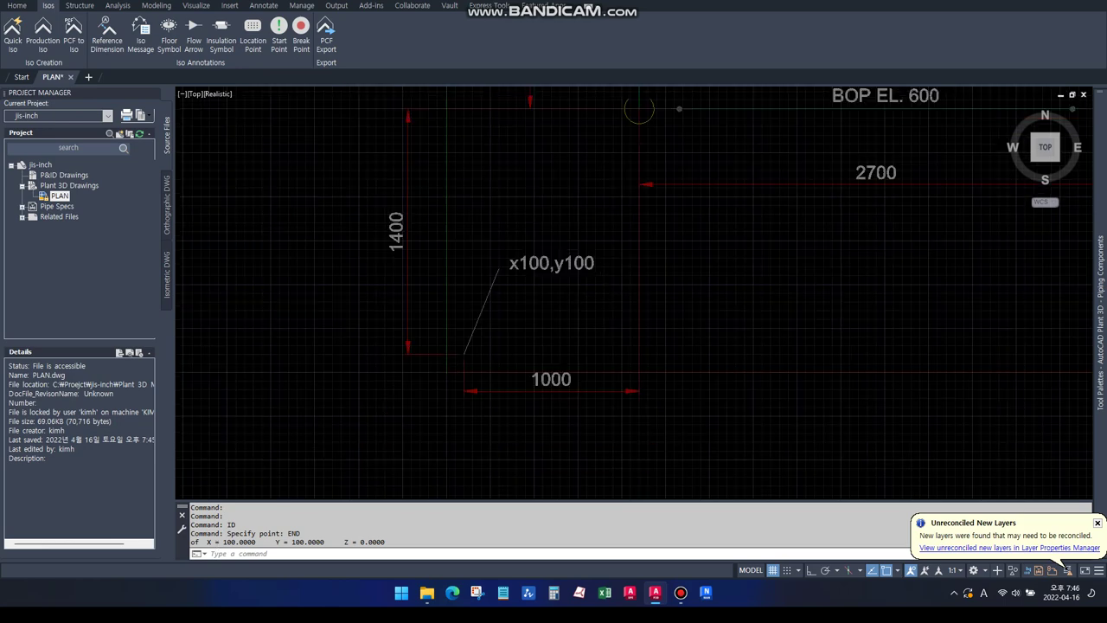
pyautogui.scroll(-4, 606, 260)
pyautogui.scroll(-2, 531, 309)
pyautogui.scroll(2, 495, 294)
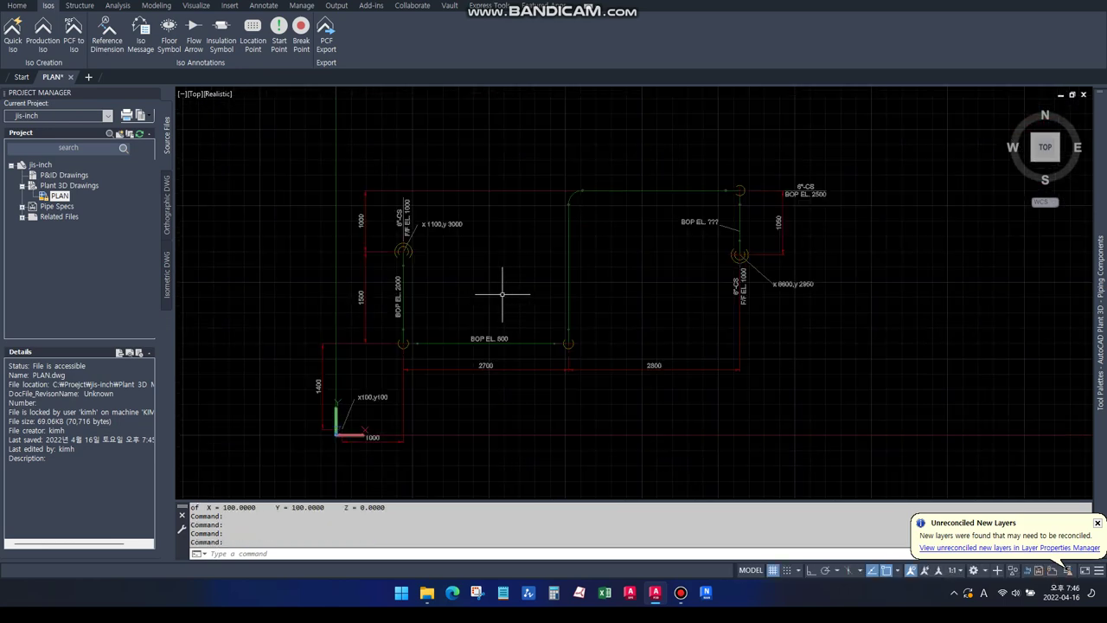
# Step: Set pipe routing to the CS150 spec with a 6" pipe size
pyautogui.click(16, 6)
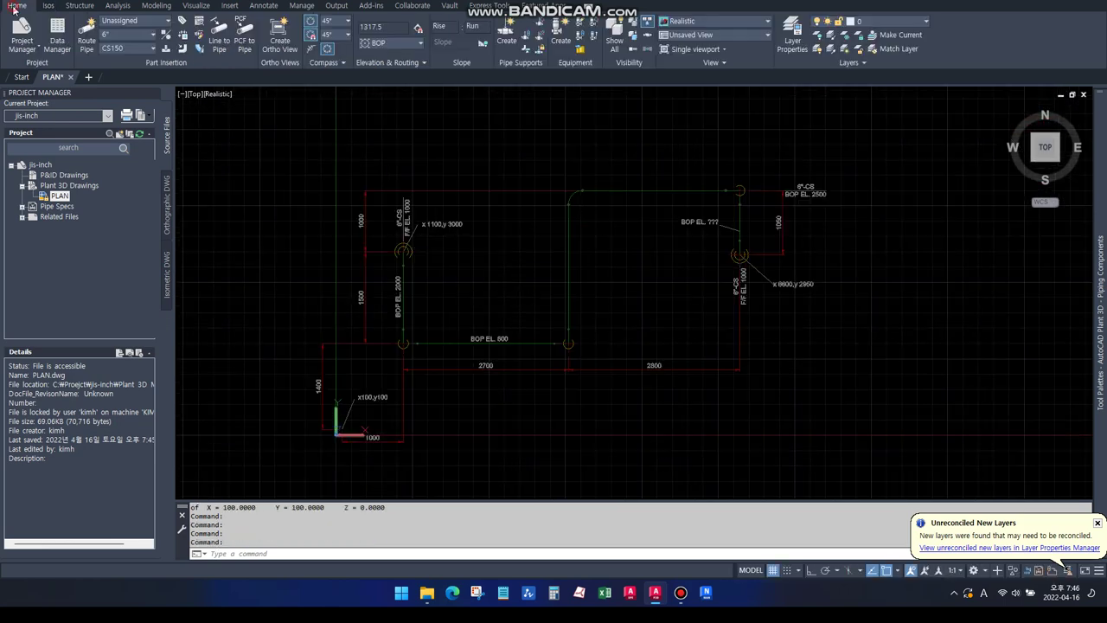
pyautogui.click(127, 49)
pyautogui.scroll(5, 134, 121)
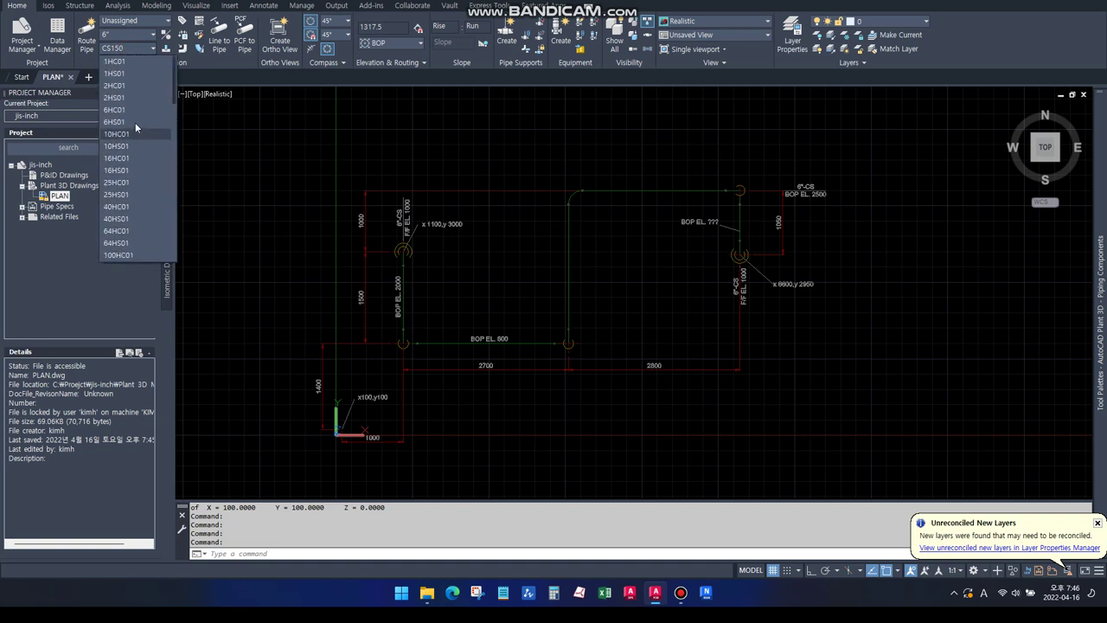
pyautogui.scroll(-7, 125, 139)
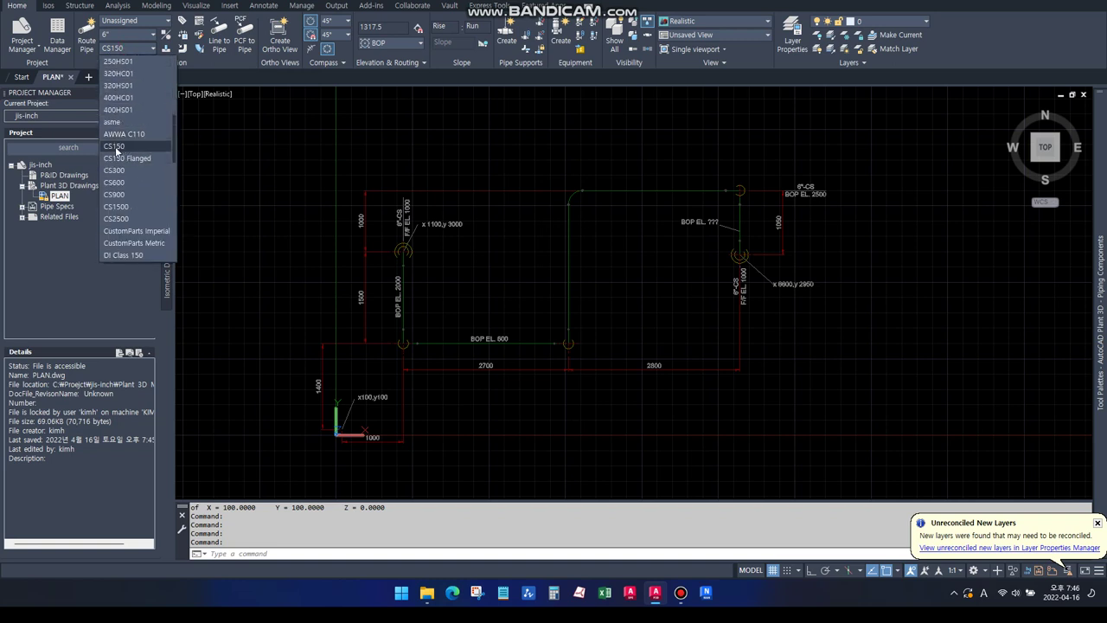
pyautogui.click(116, 148)
pyautogui.click(141, 38)
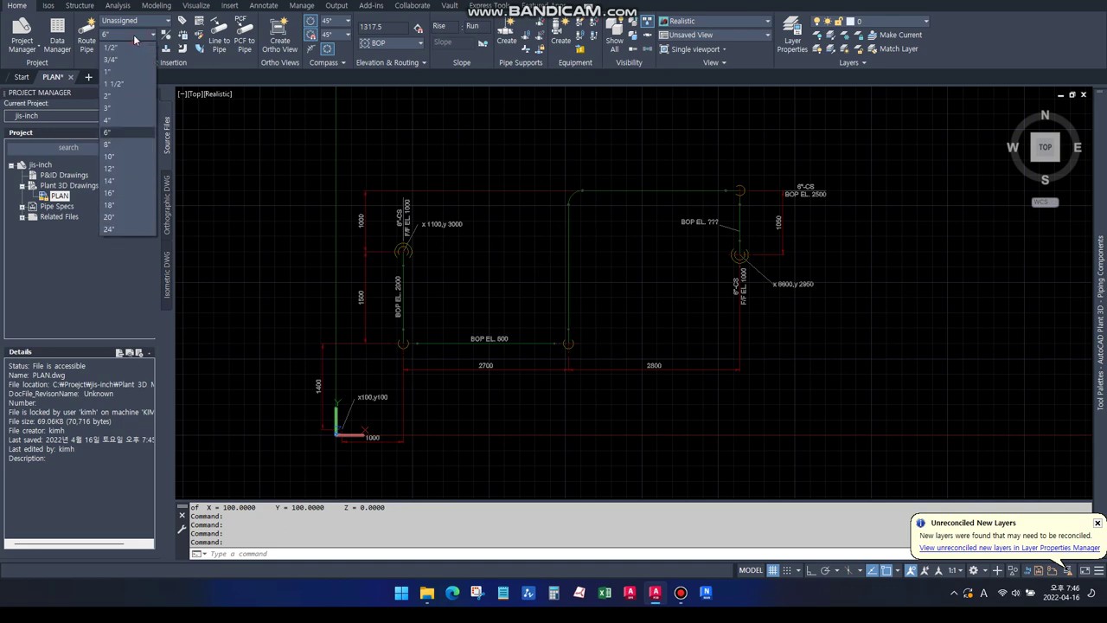
pyautogui.click(113, 96)
pyautogui.click(126, 38)
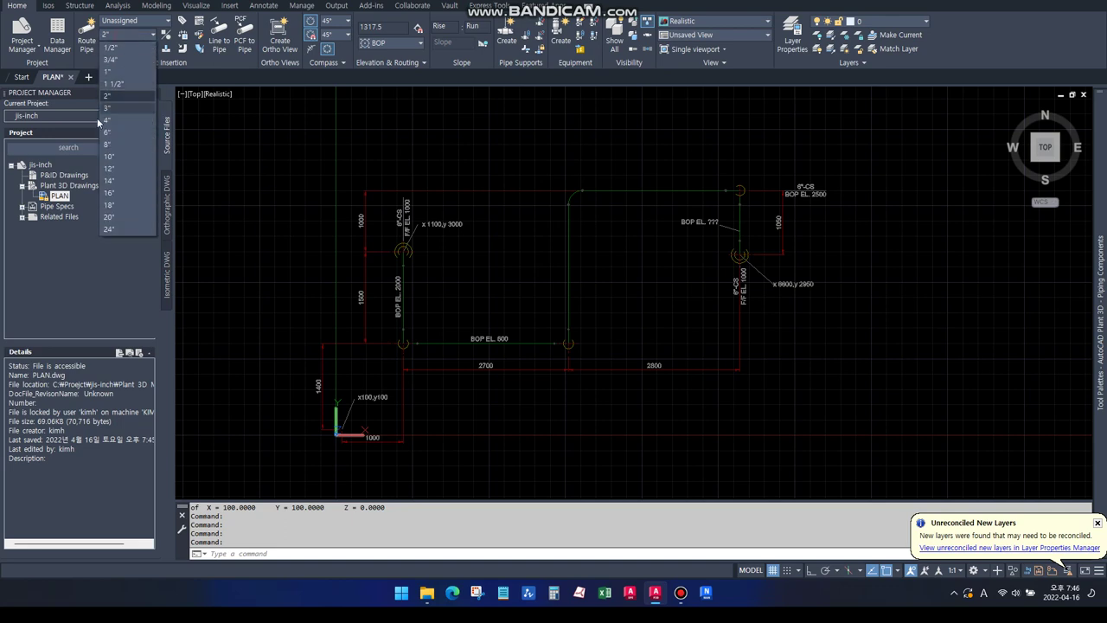
pyautogui.click(126, 129)
pyautogui.scroll(3, 426, 247)
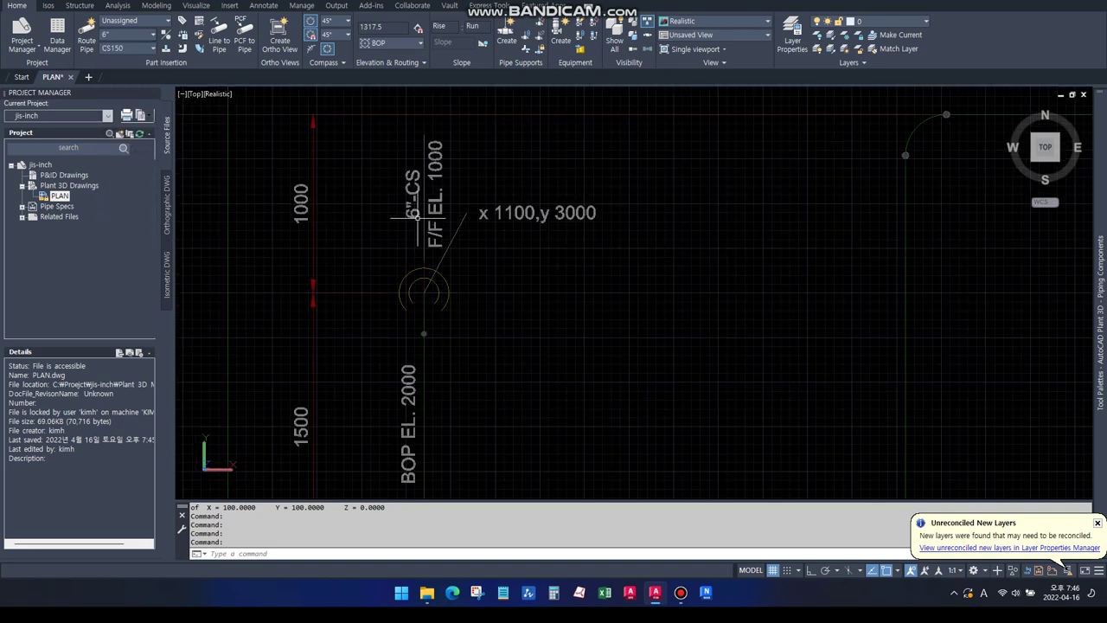
pyautogui.scroll(-3, 424, 239)
pyautogui.moveTo(425, 240); pyautogui.dragTo(407, 247, button='middle')
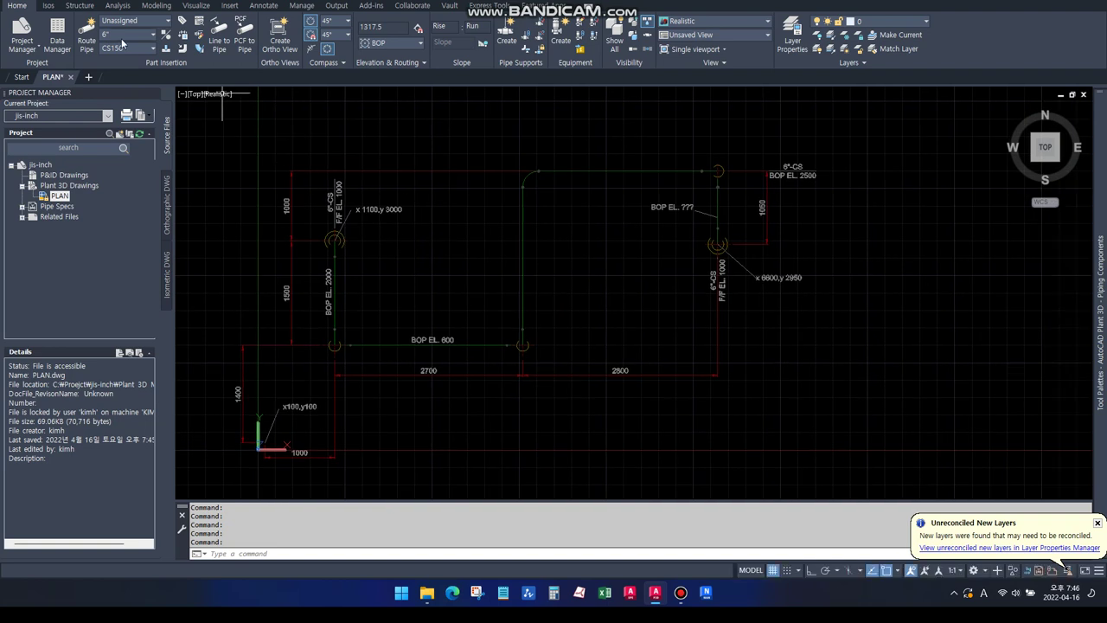
# Step: Open the line number Assign Tag option and dismiss it without assigning a tag
pyautogui.click(146, 22)
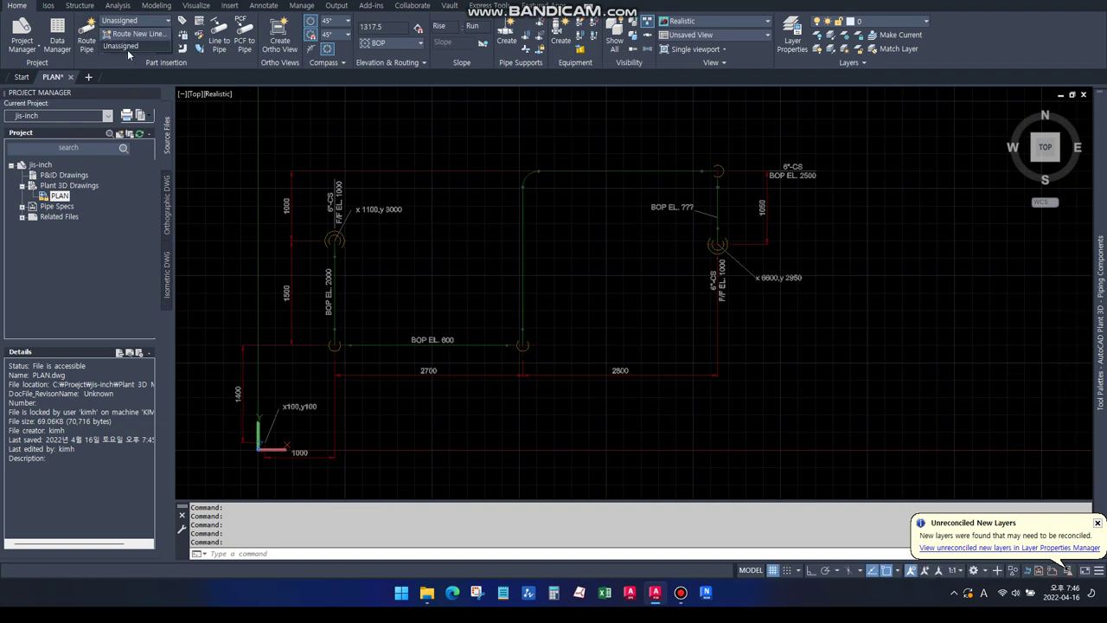
pyautogui.click(136, 33)
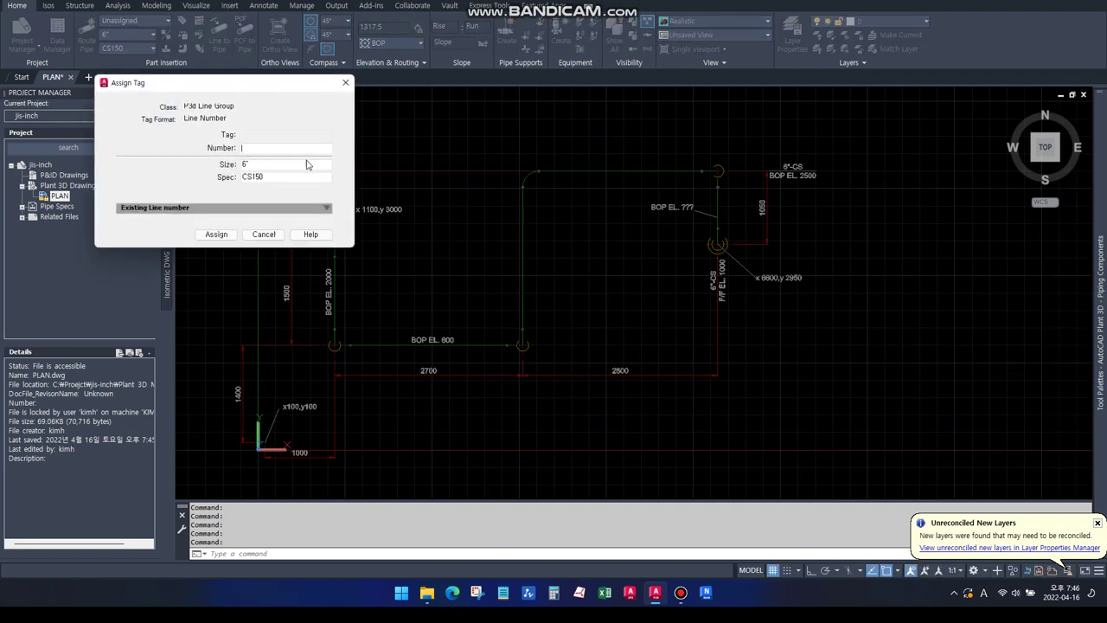
pyautogui.press('Escape')
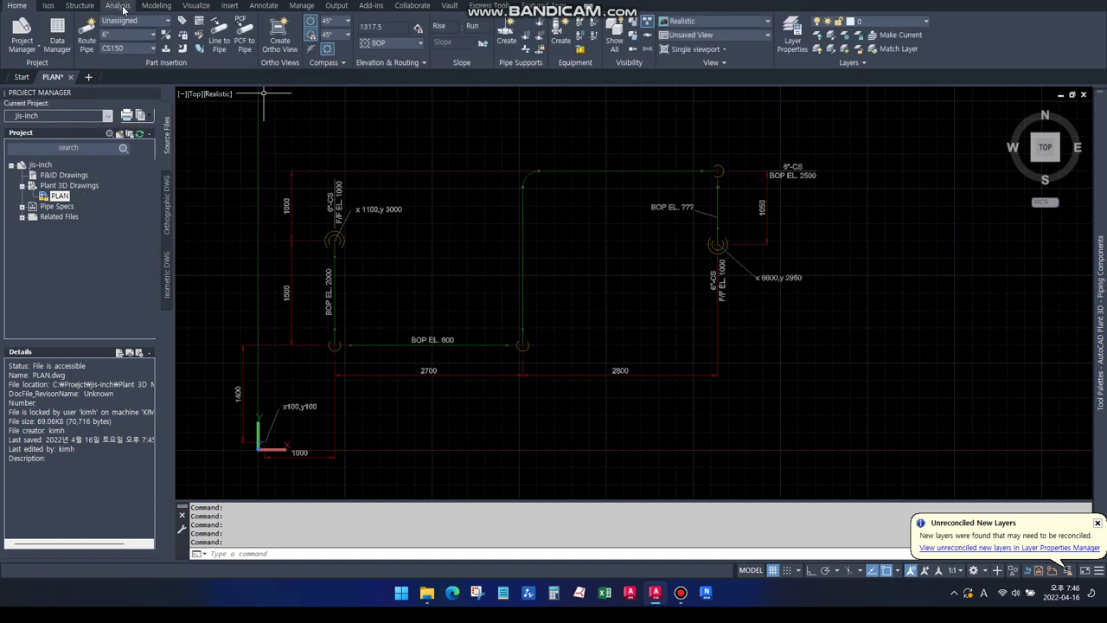
# Step: Route the left pipe leg from the upper-left nozzle centre to the lower-left corner circle
pyautogui.click(87, 36)
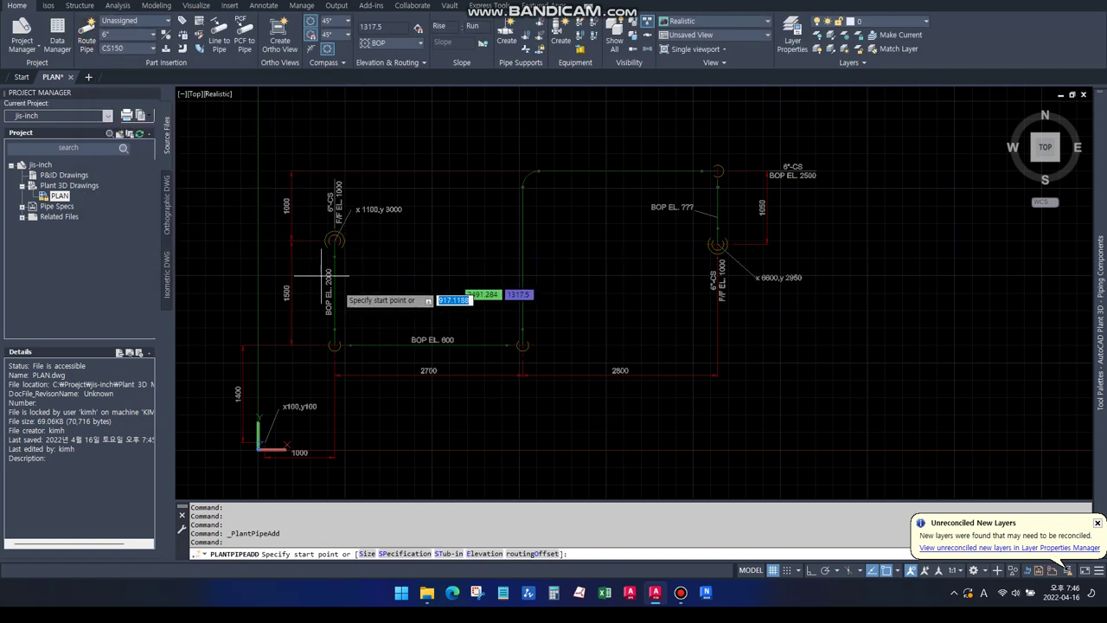
pyautogui.write('CEN')
pyautogui.press('Return')
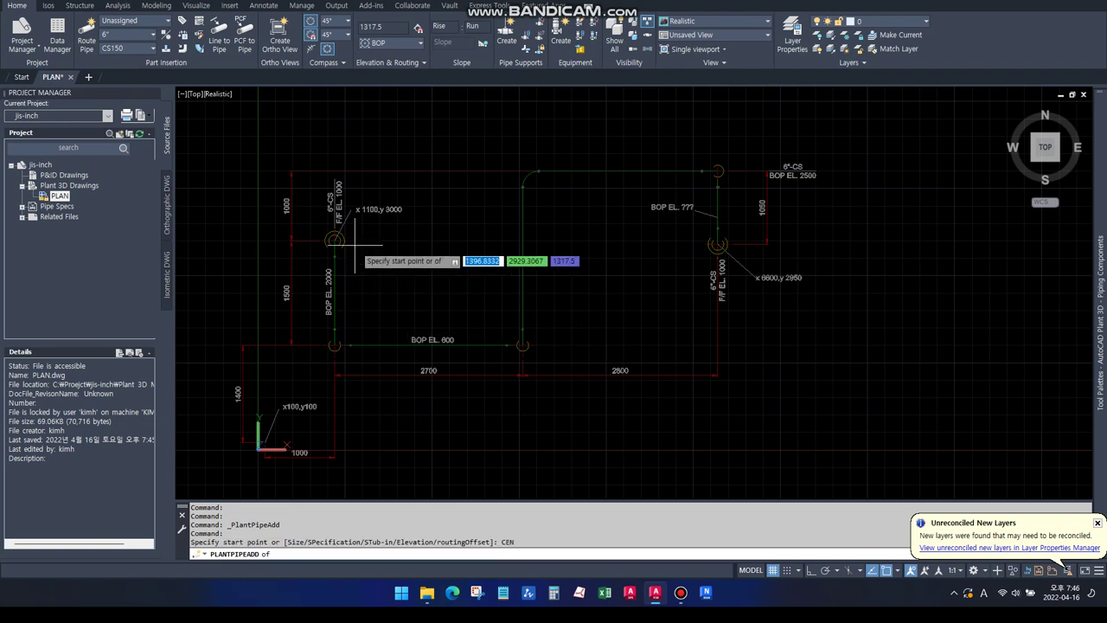
pyautogui.click(334, 241)
pyautogui.write('CEN')
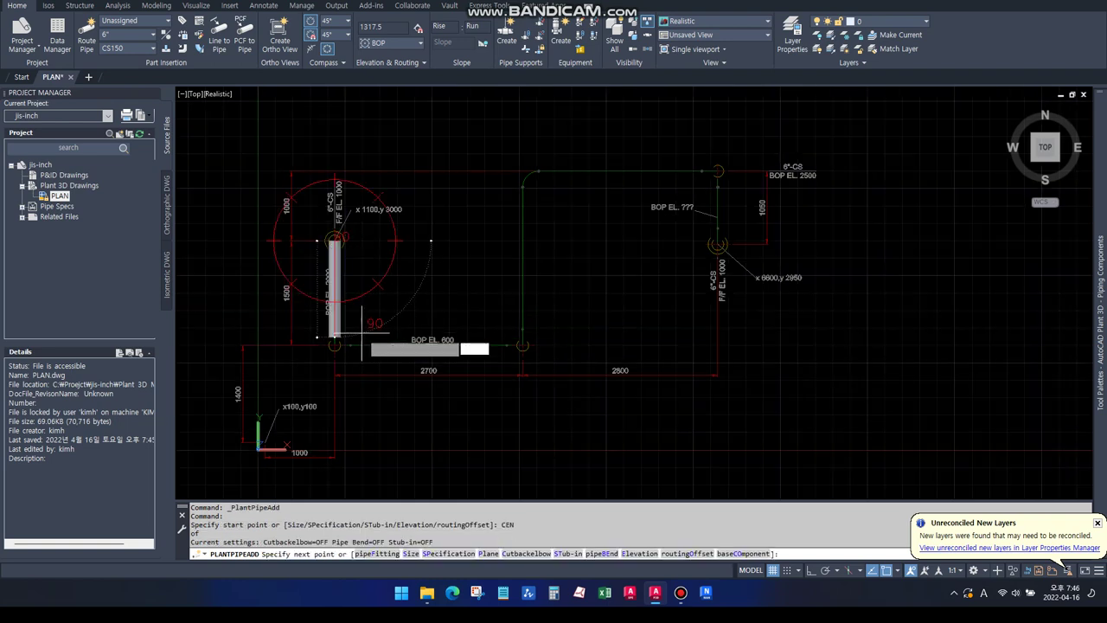
pyautogui.press('Return')
pyautogui.click(334, 345)
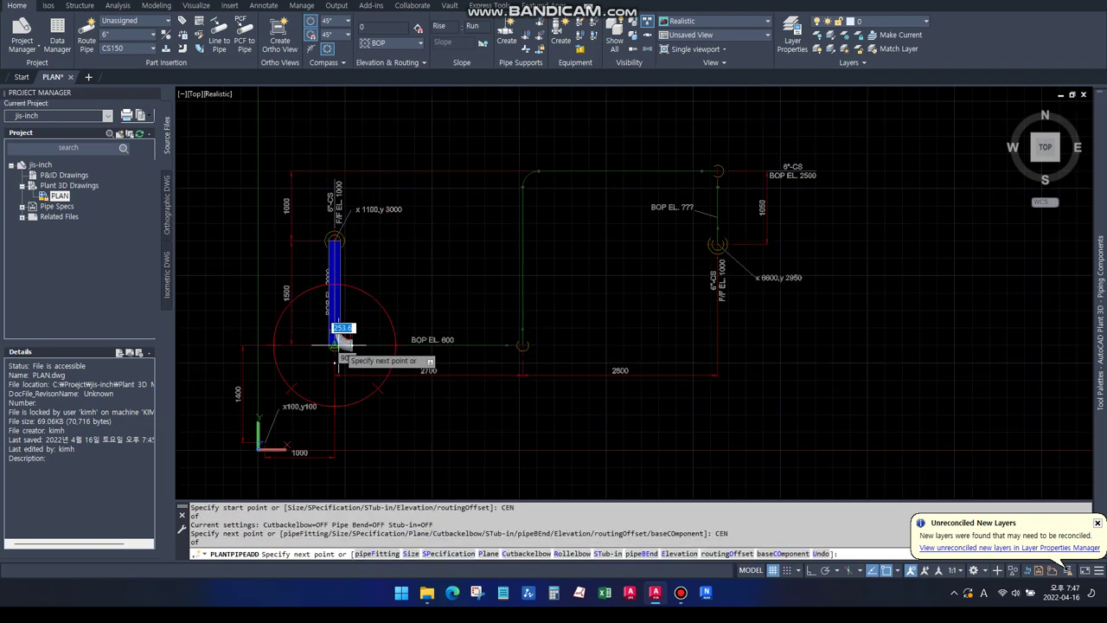
pyautogui.press('Return')
pyautogui.press('Return')
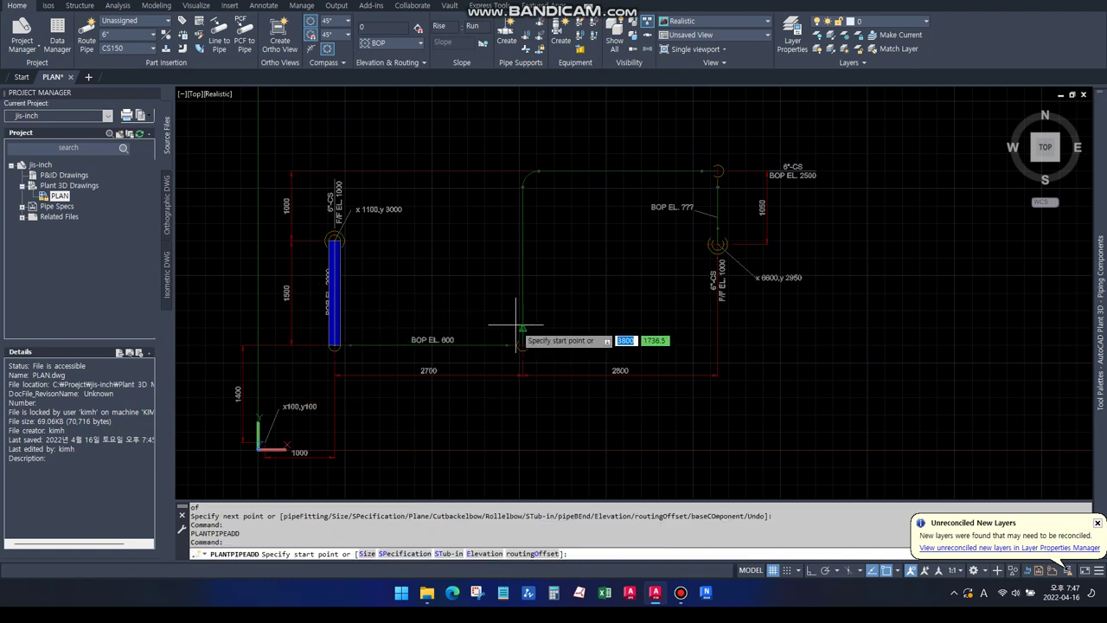
# Step: Route the middle pipe up from the bottom corner, then east to the upper-right circle
pyautogui.write('CEN')
pyautogui.press('Return')
pyautogui.click(522, 345)
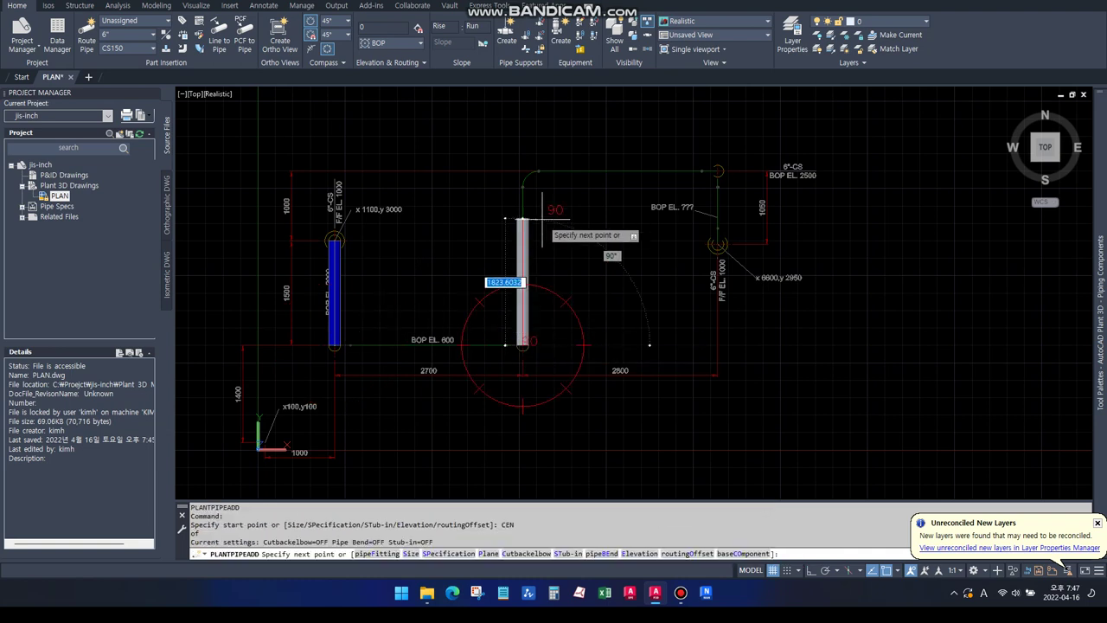
pyautogui.write('PER')
pyautogui.press('Return')
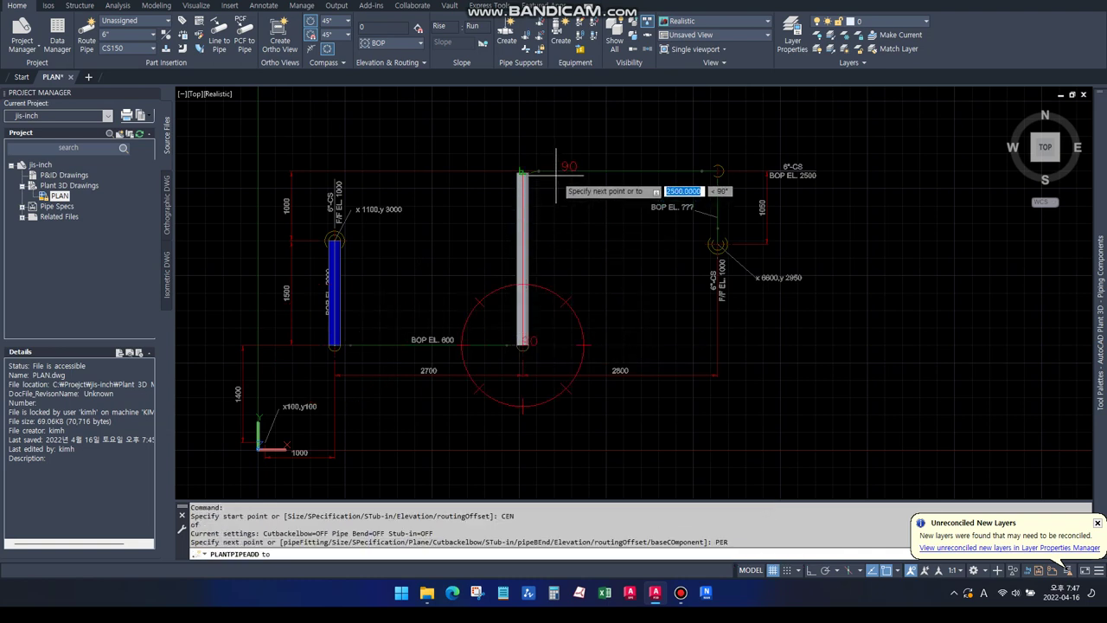
pyautogui.click(522, 136)
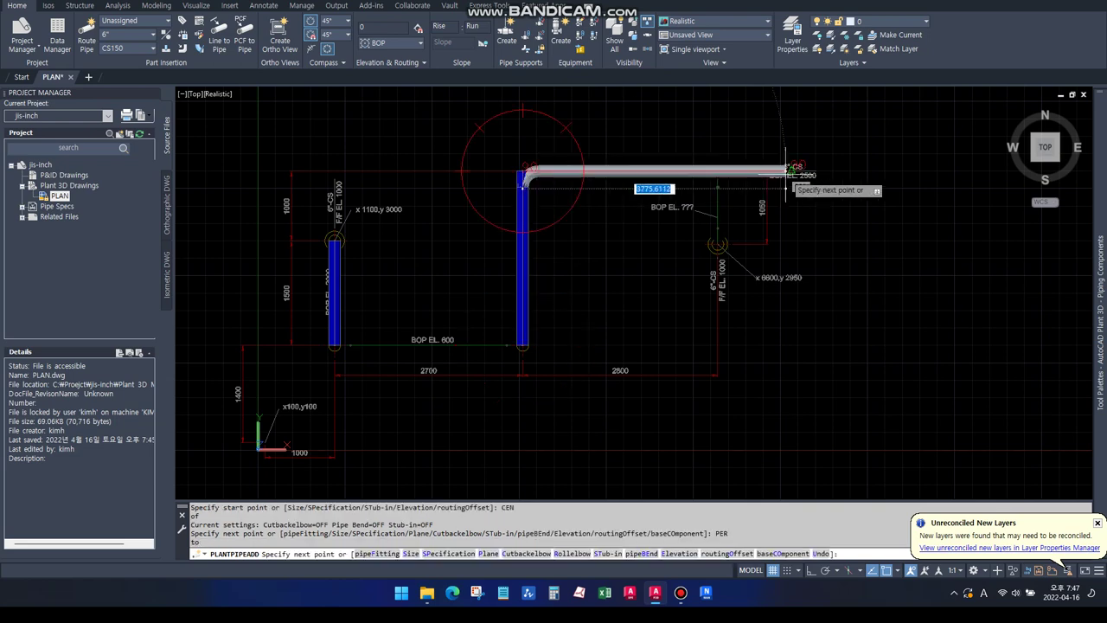
pyautogui.write('CEN')
pyautogui.press('Return')
pyautogui.click(716, 170)
pyautogui.press('Return')
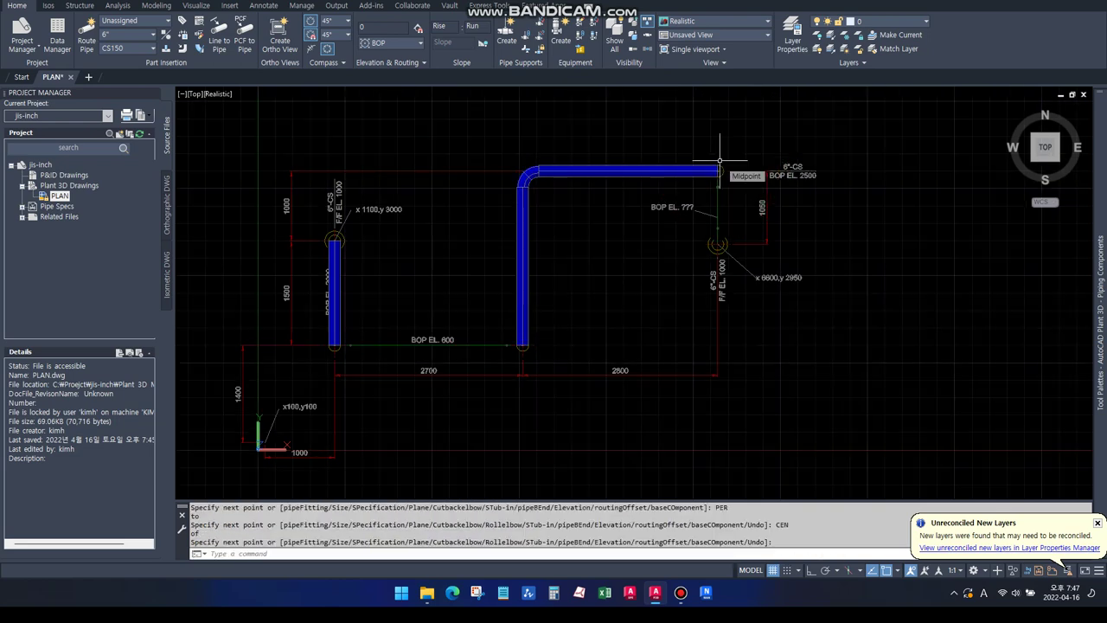
# Step: Route a short rise from the right nozzle centre, then view the model southwest isometric
pyautogui.press('Return')
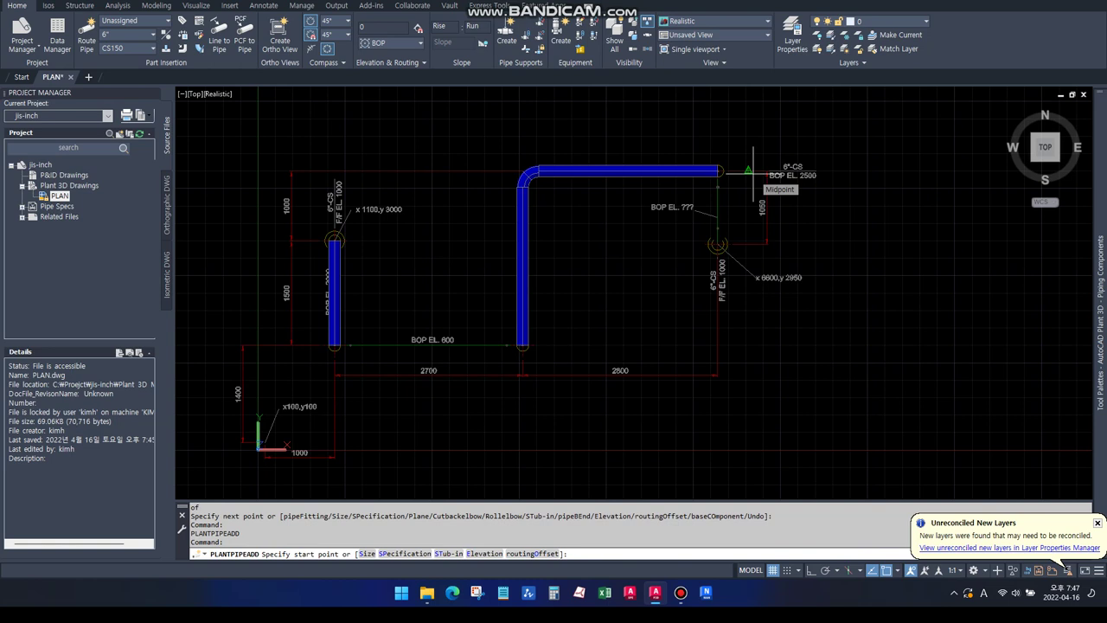
pyautogui.write('CEN')
pyautogui.press('Return')
pyautogui.click(717, 243)
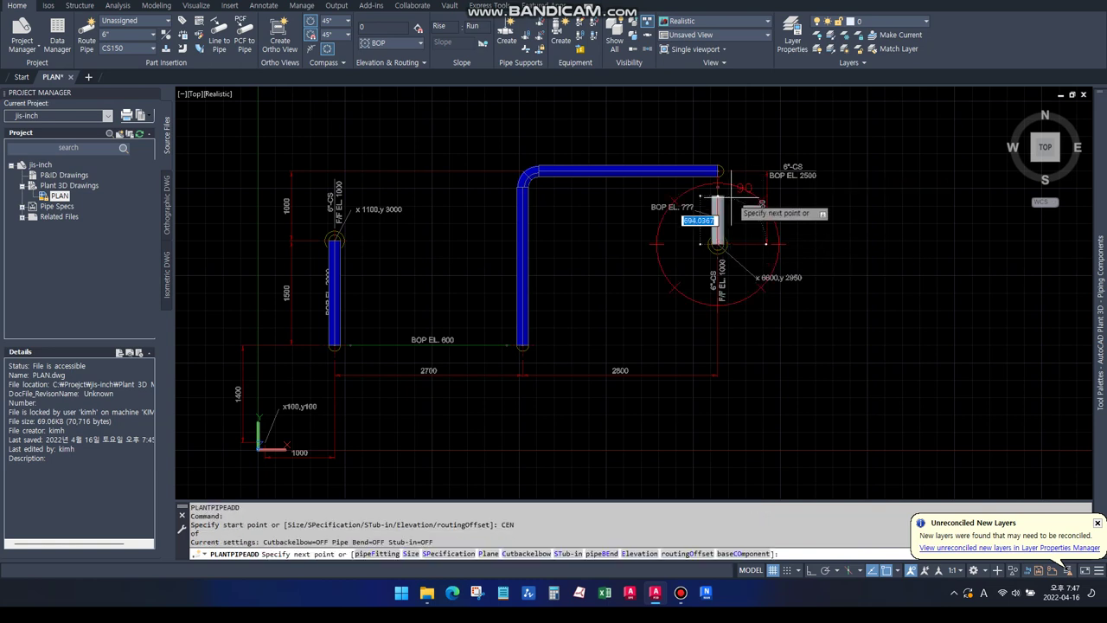
pyautogui.click(731, 198)
pyautogui.press('Return')
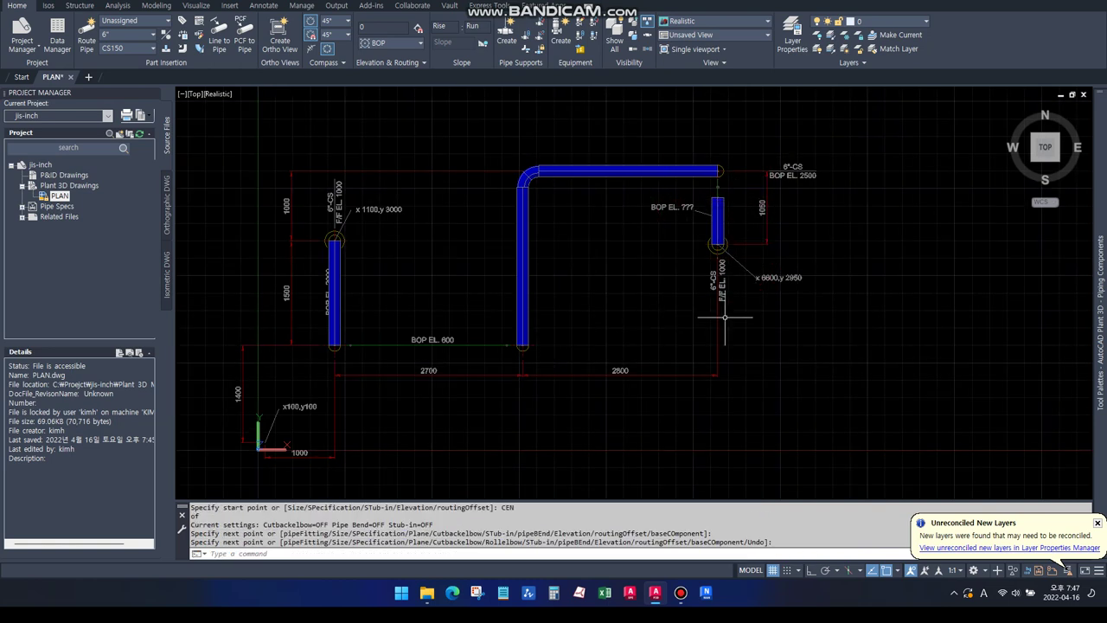
pyautogui.moveTo(1045, 147)
pyautogui.click(1034, 163)
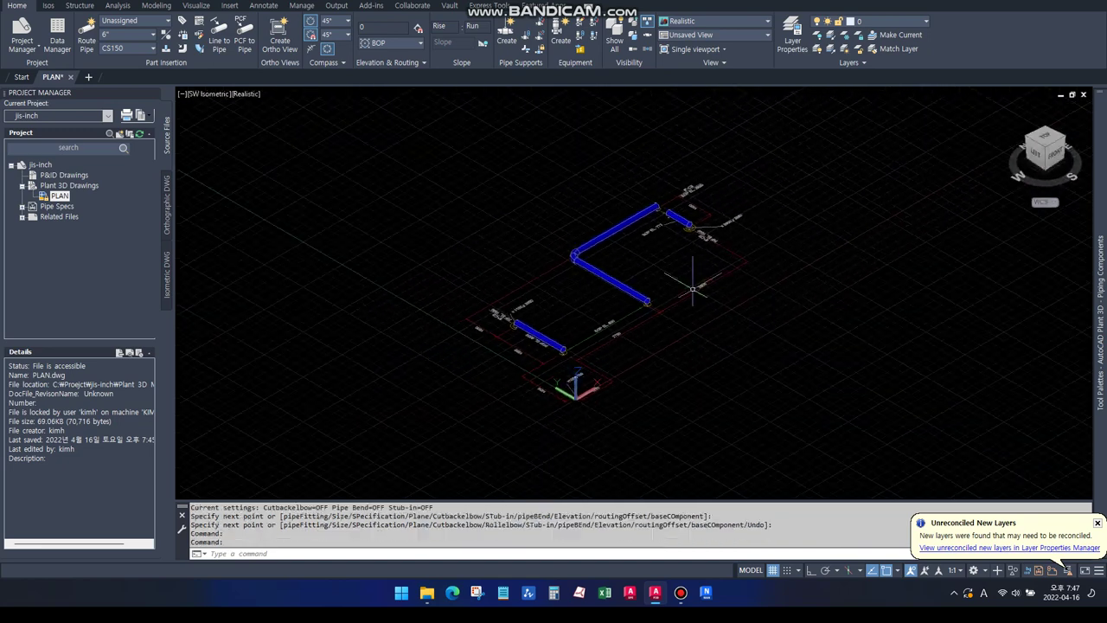
# Step: Set the lower pipe's bottom-of-pipe elevation to 2000 with its elevation grip
pyautogui.scroll(3, 540, 345)
pyautogui.scroll(2, 539, 344)
pyautogui.click(540, 344)
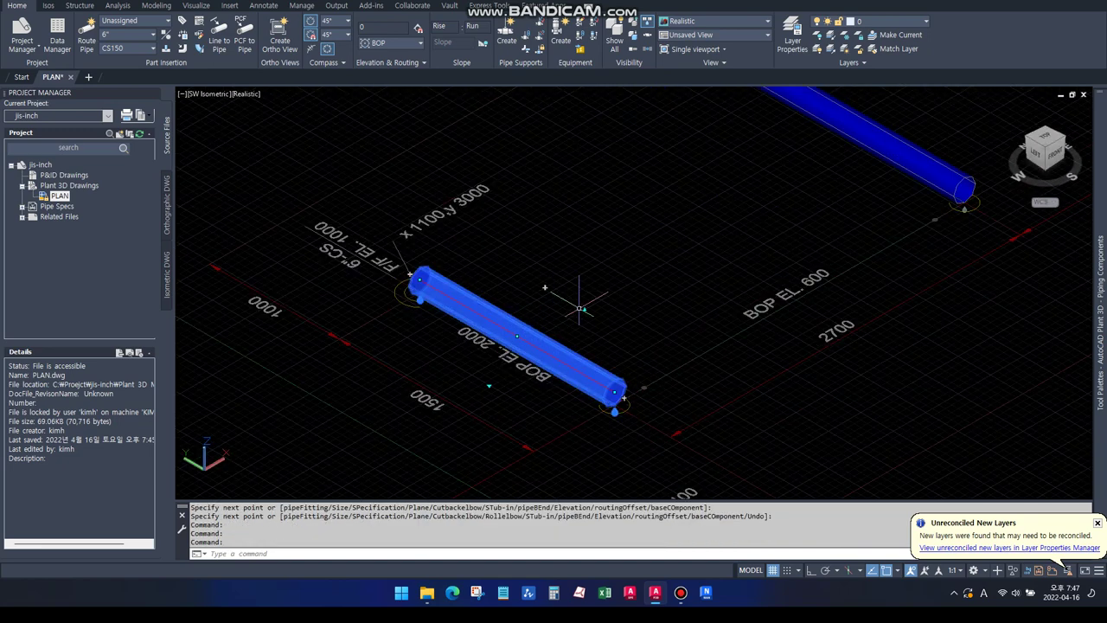
pyautogui.click(575, 371)
pyautogui.press('Tab')
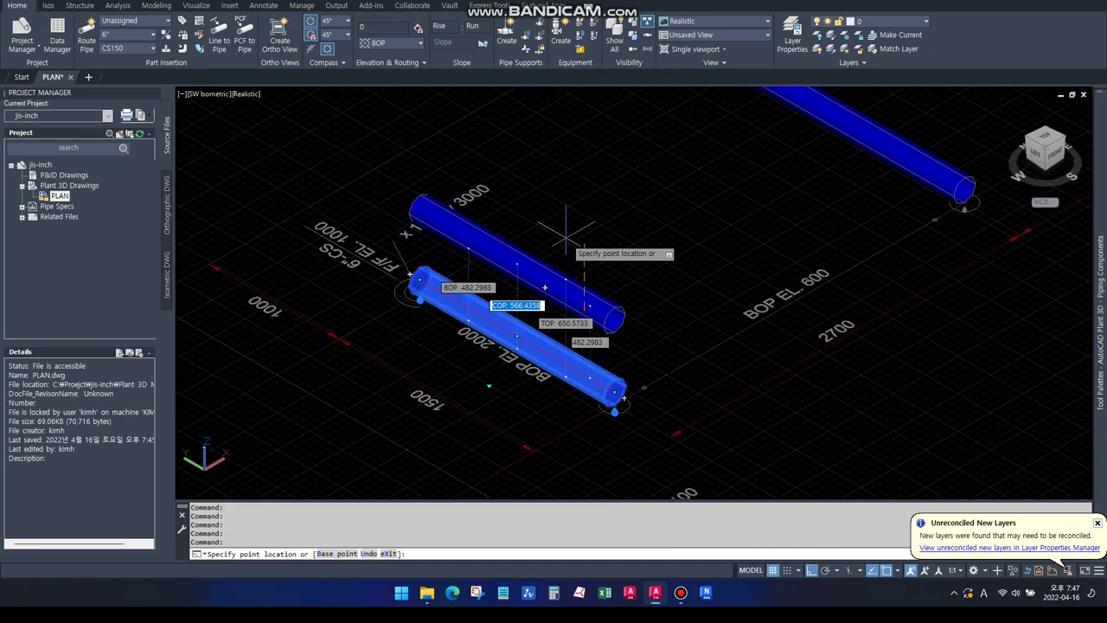
pyautogui.press('Tab')
pyautogui.write('2000')
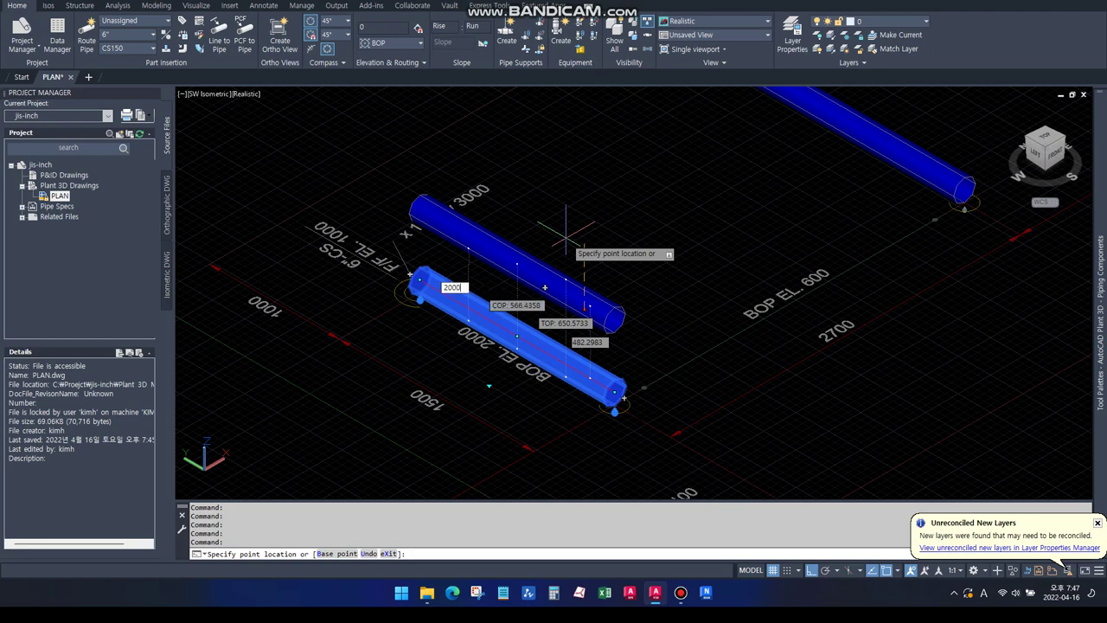
pyautogui.press('Return')
pyautogui.scroll(-3, 566, 231)
pyautogui.moveTo(531, 241); pyautogui.dragTo(519, 246, button='middle')
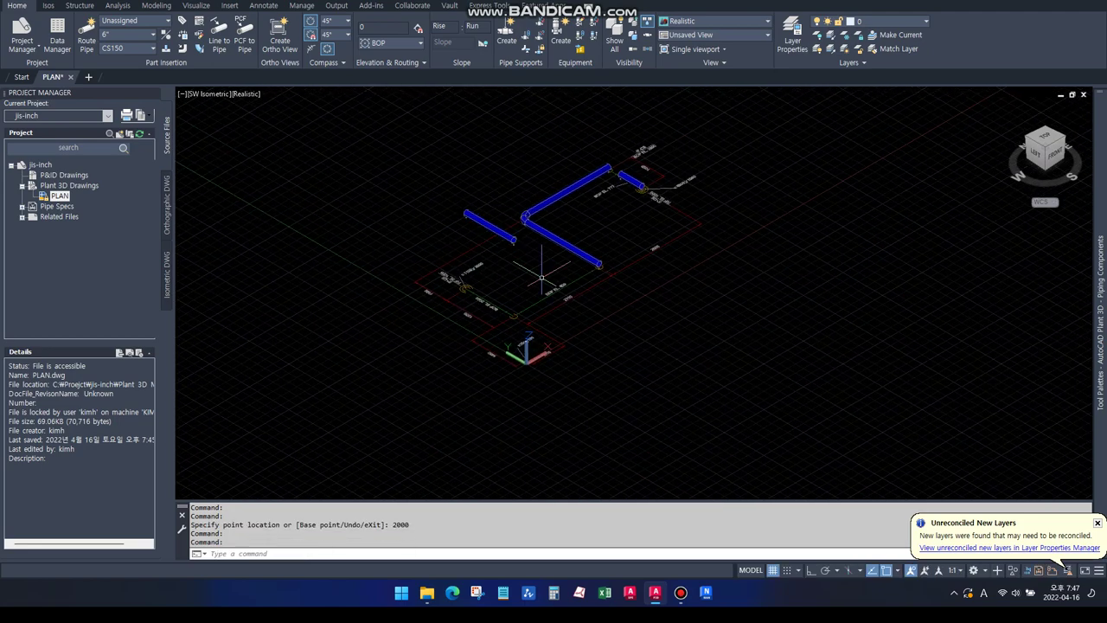
pyautogui.press('Escape')
pyautogui.press('Escape')
# Step: Raise the long upper pipe run to an elevation of 2500
pyautogui.scroll(5, 514, 243)
pyautogui.scroll(-6, 672, 240)
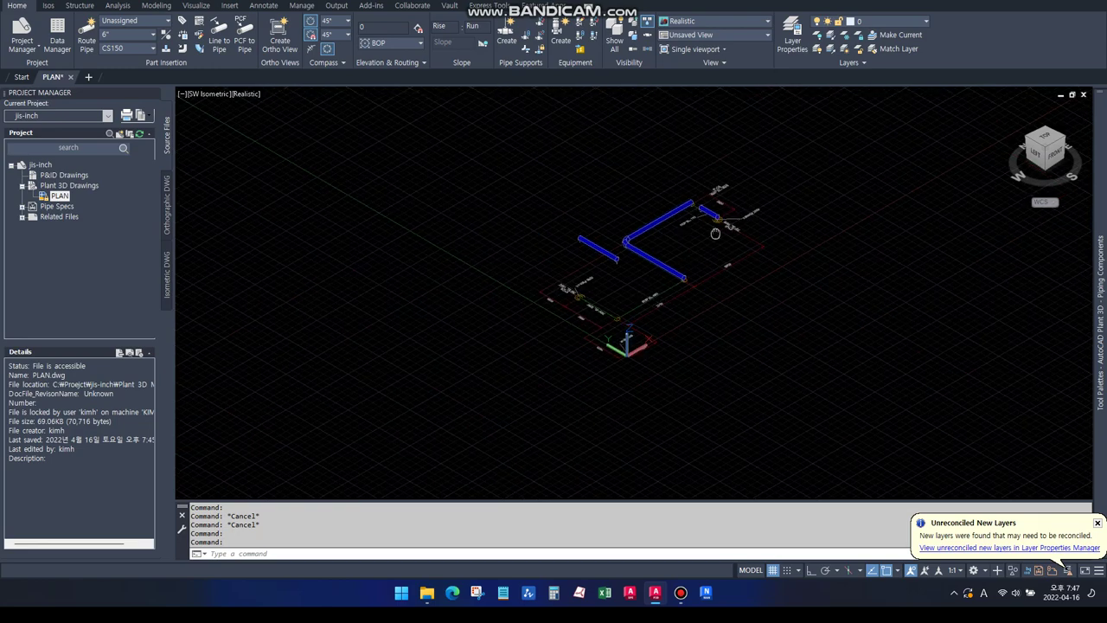
pyautogui.scroll(5, 616, 265)
pyautogui.click(595, 256)
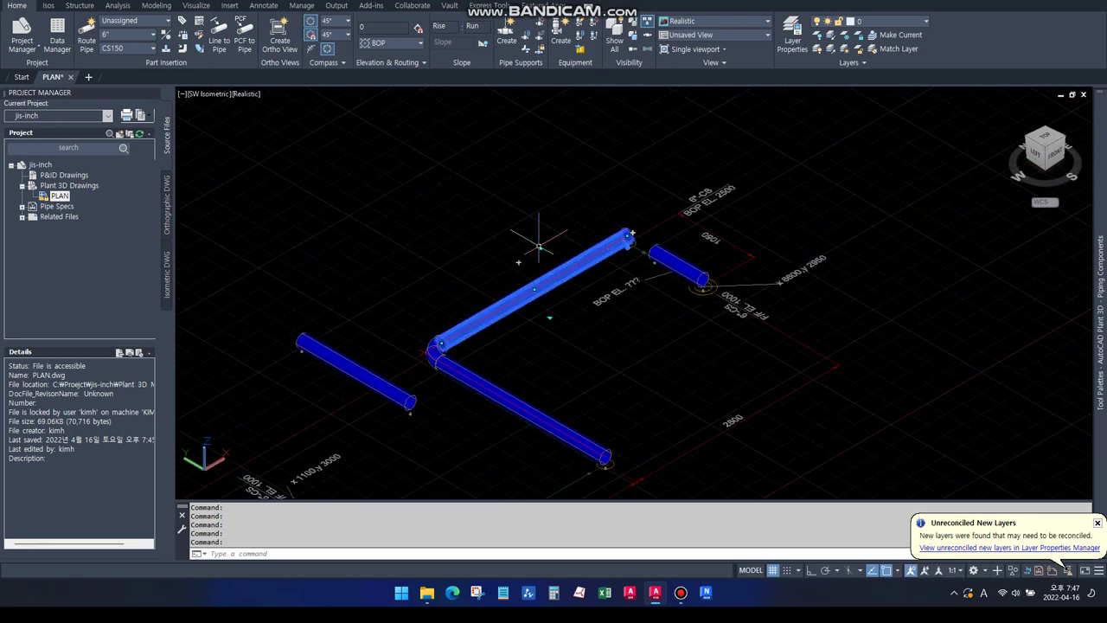
pyautogui.click(534, 288)
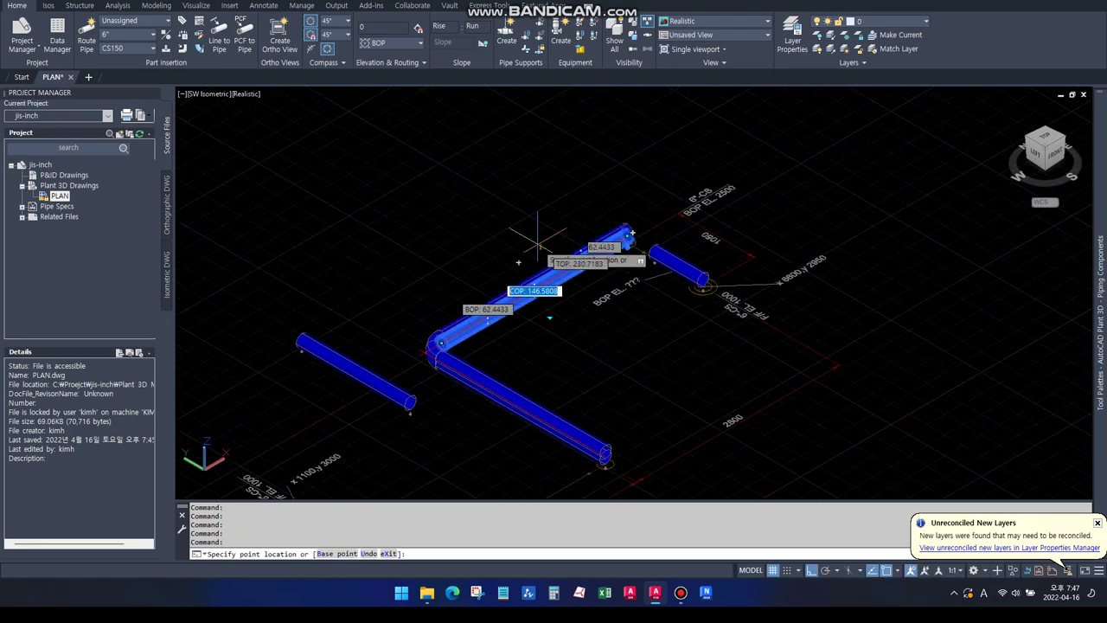
pyautogui.press('Tab')
pyautogui.write('2500')
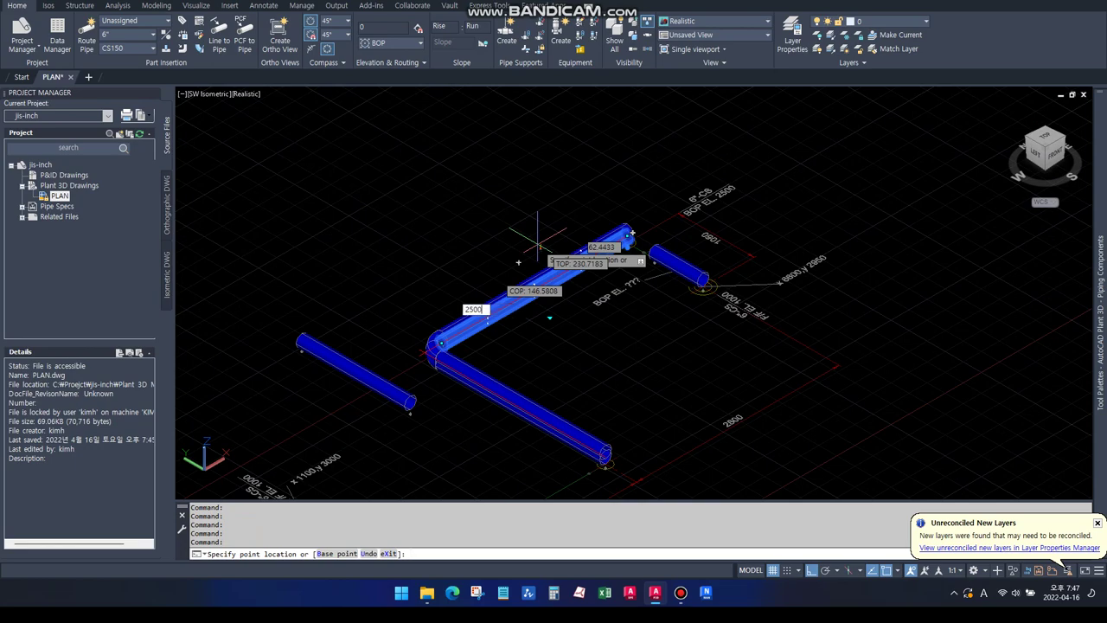
pyautogui.press('Return')
pyautogui.press('Escape')
pyautogui.scroll(-3, 519, 321)
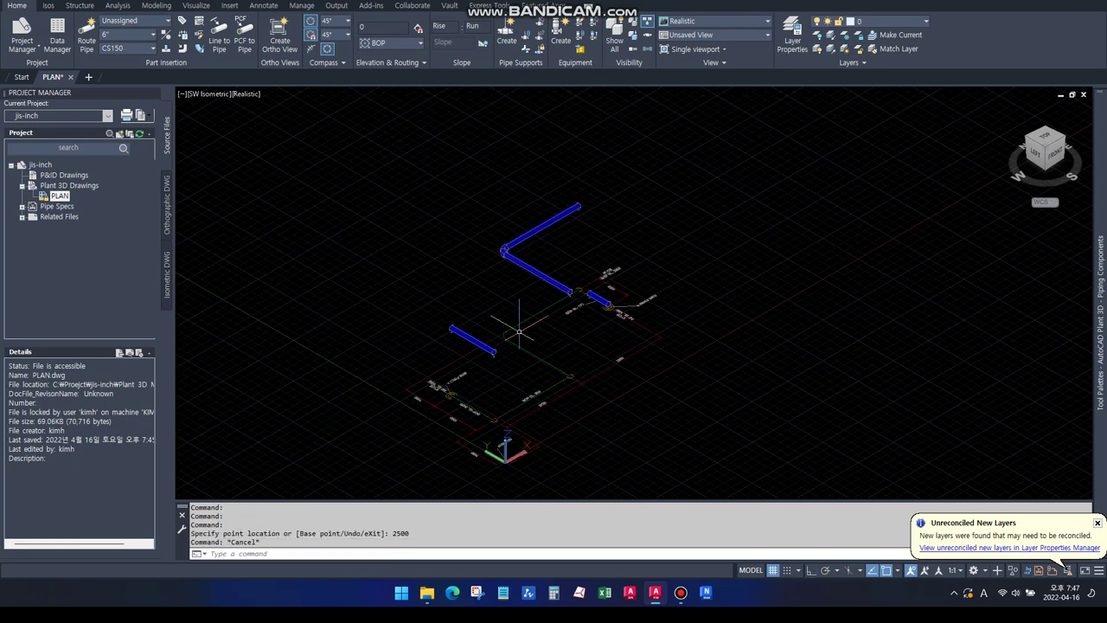
pyautogui.scroll(3, 470, 407)
pyautogui.click(493, 332)
pyautogui.scroll(2, 501, 335)
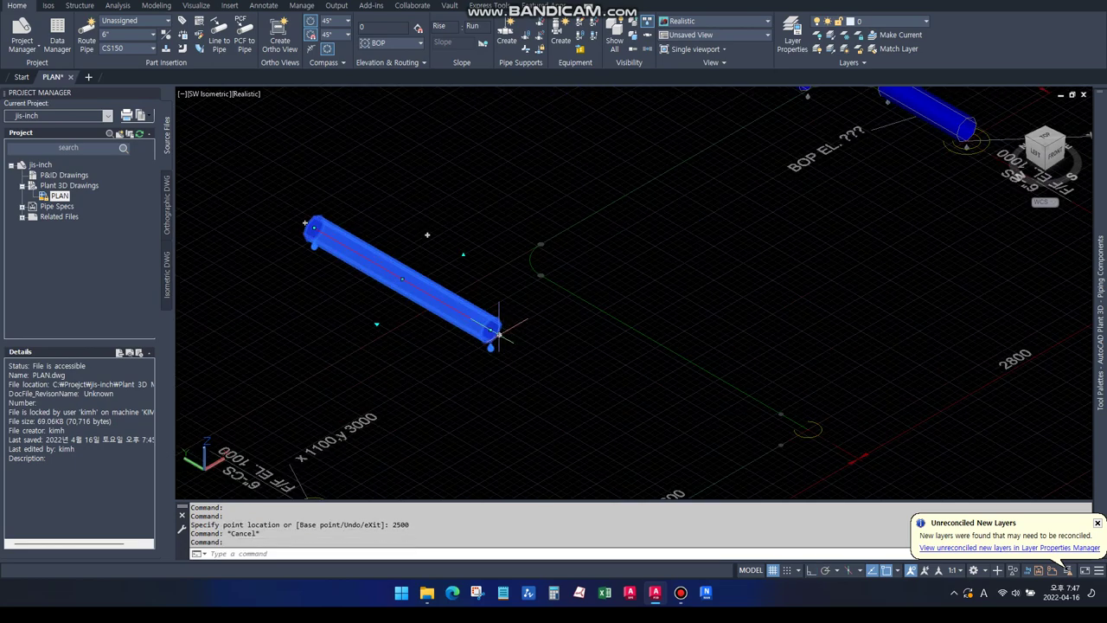
# Step: Route a pipe down and across from the lower-left pipe end, setting its bottom elevation to 600
pyautogui.click(492, 345)
pyautogui.keyDown('shift'); pyautogui.moveTo(497, 342); pyautogui.dragTo(511, 298, button='middle'); pyautogui.keyUp('shift')
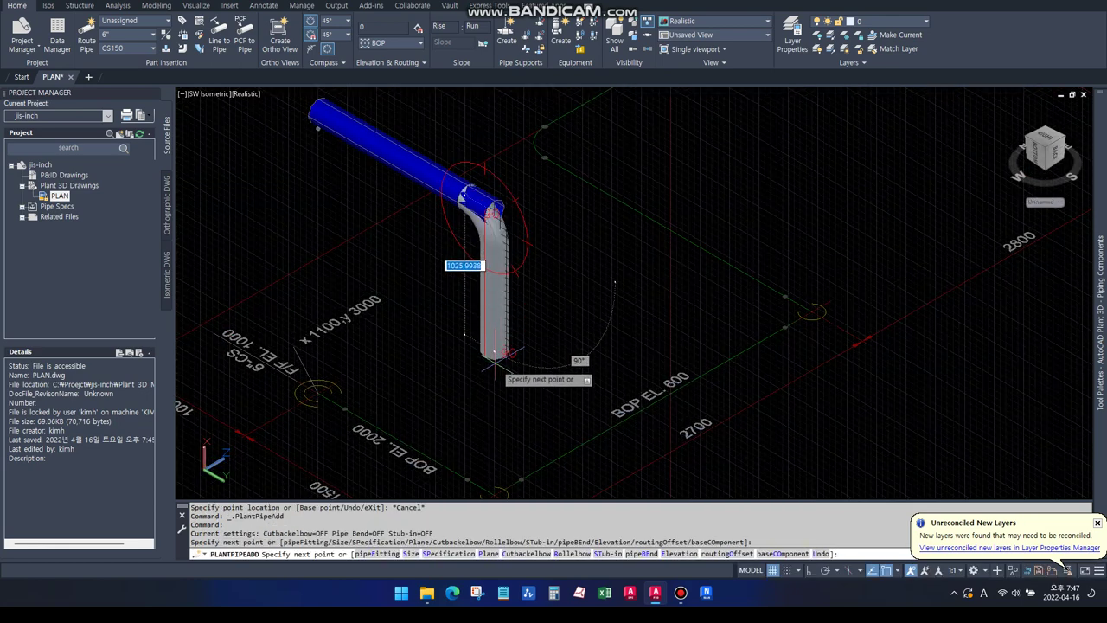
pyautogui.click(494, 362)
pyautogui.click(519, 368)
pyautogui.click(640, 294)
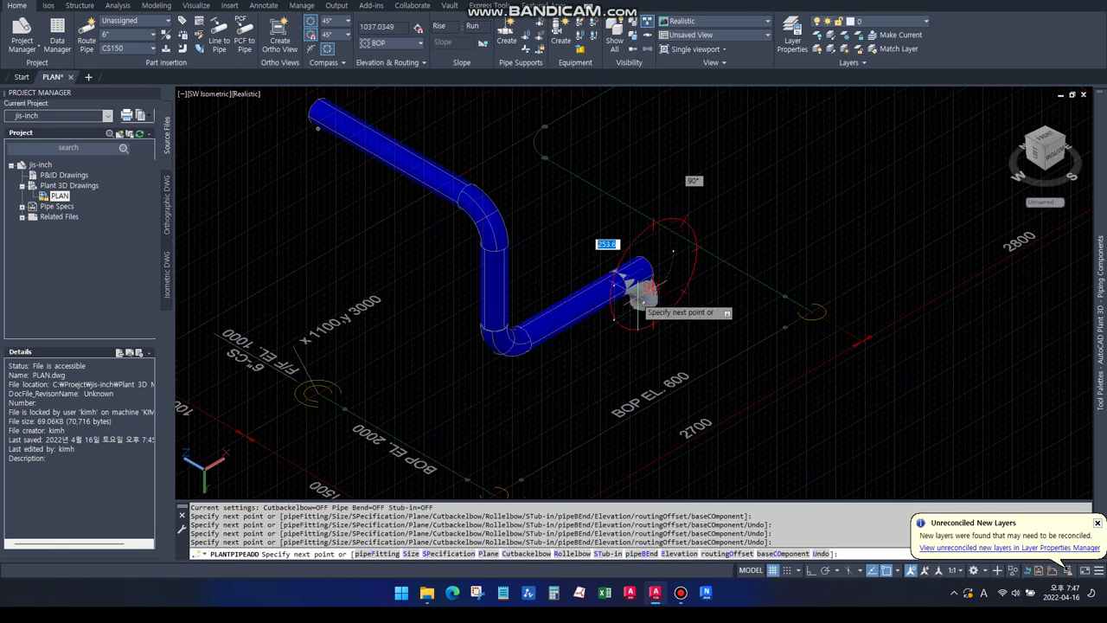
pyautogui.press('Escape')
pyautogui.click(643, 269)
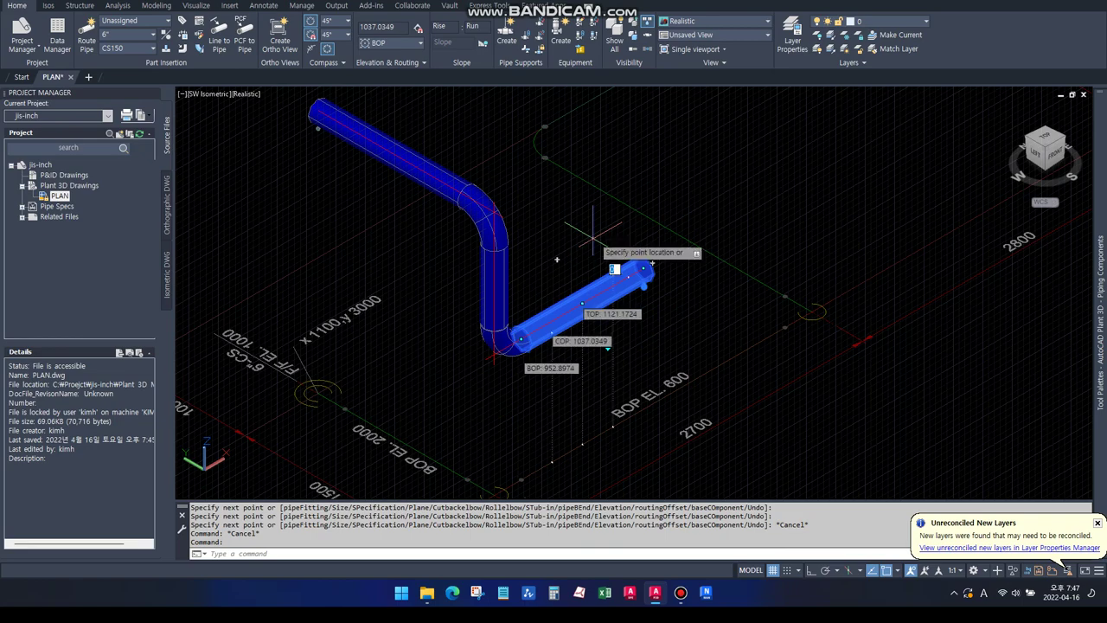
pyautogui.write('6')
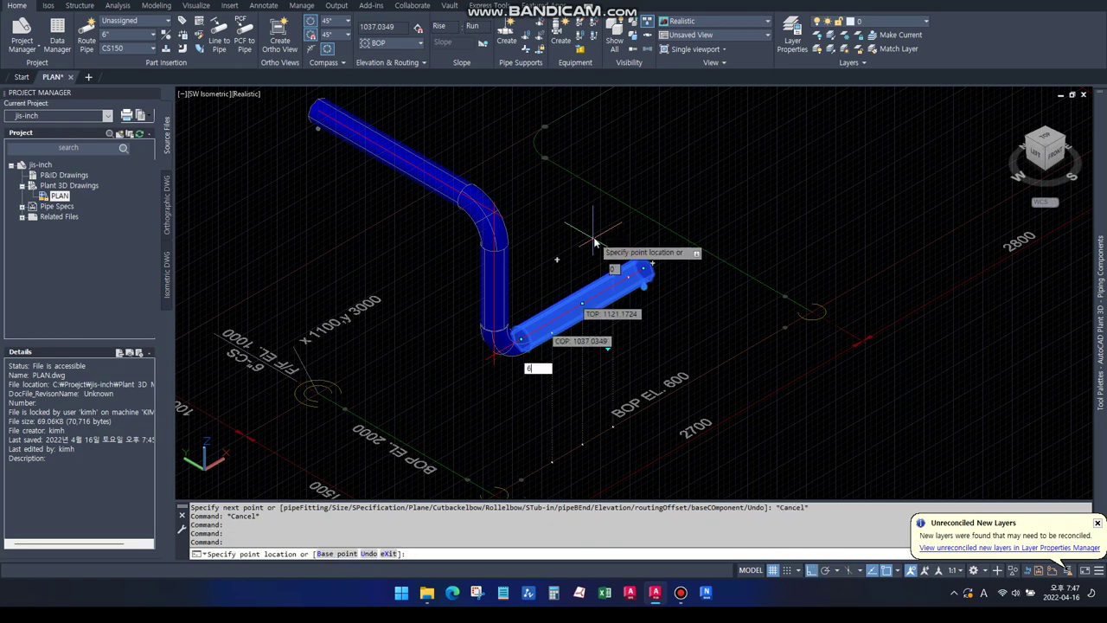
pyautogui.press('Return')
pyautogui.press('Escape')
pyautogui.press('Escape')
pyautogui.scroll(-3, 588, 239)
pyautogui.scroll(-2, 562, 286)
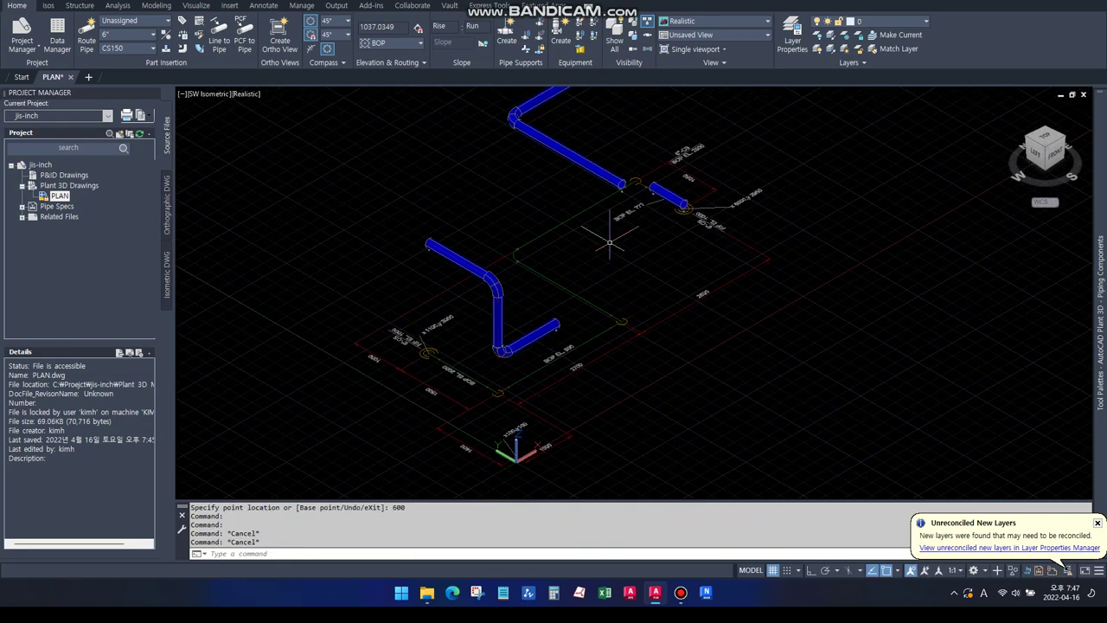
pyautogui.scroll(2, 546, 327)
# Step: Route a connecting pipe from the upper pipe's end down to the lower run's open end
pyautogui.click(560, 322)
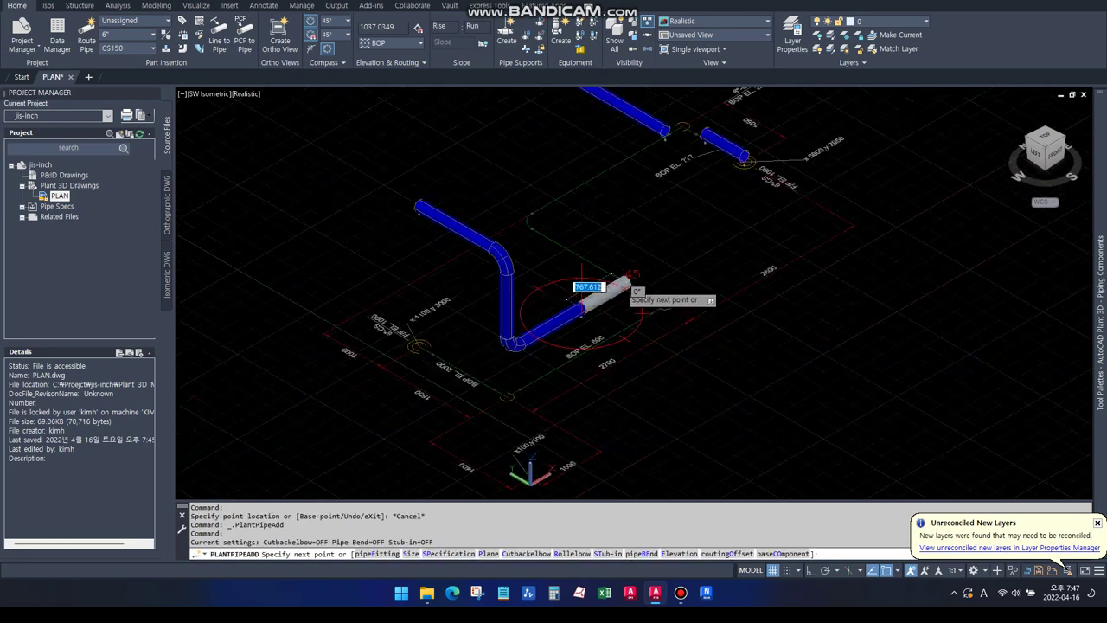
pyautogui.scroll(-2, 617, 281)
pyautogui.scroll(2, 617, 281)
pyautogui.press('Escape')
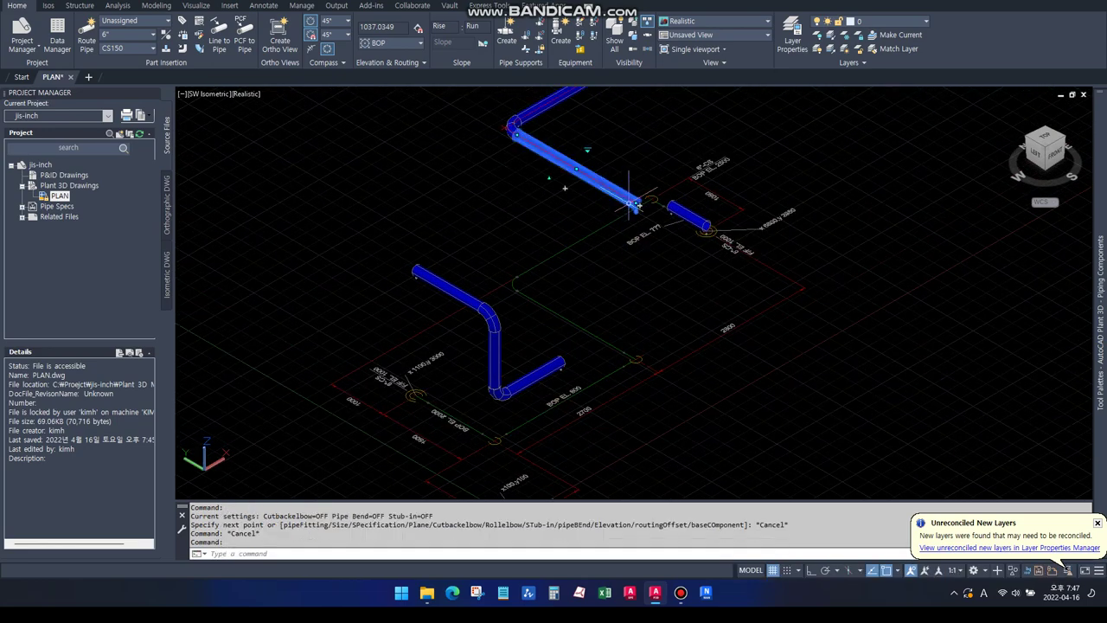
pyautogui.click(637, 205)
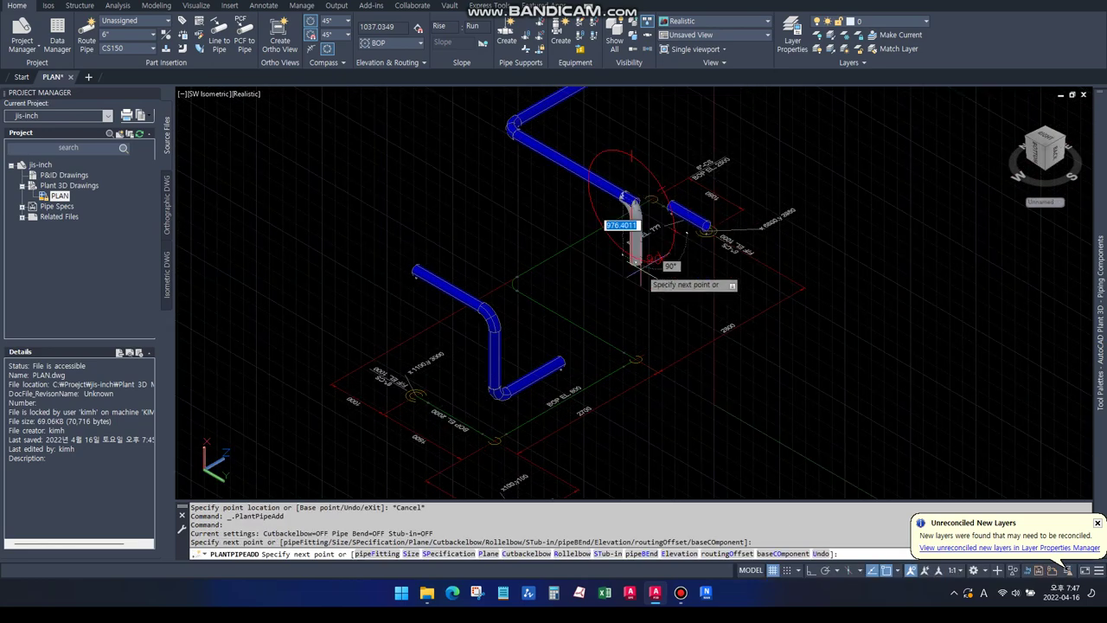
pyautogui.click(636, 276)
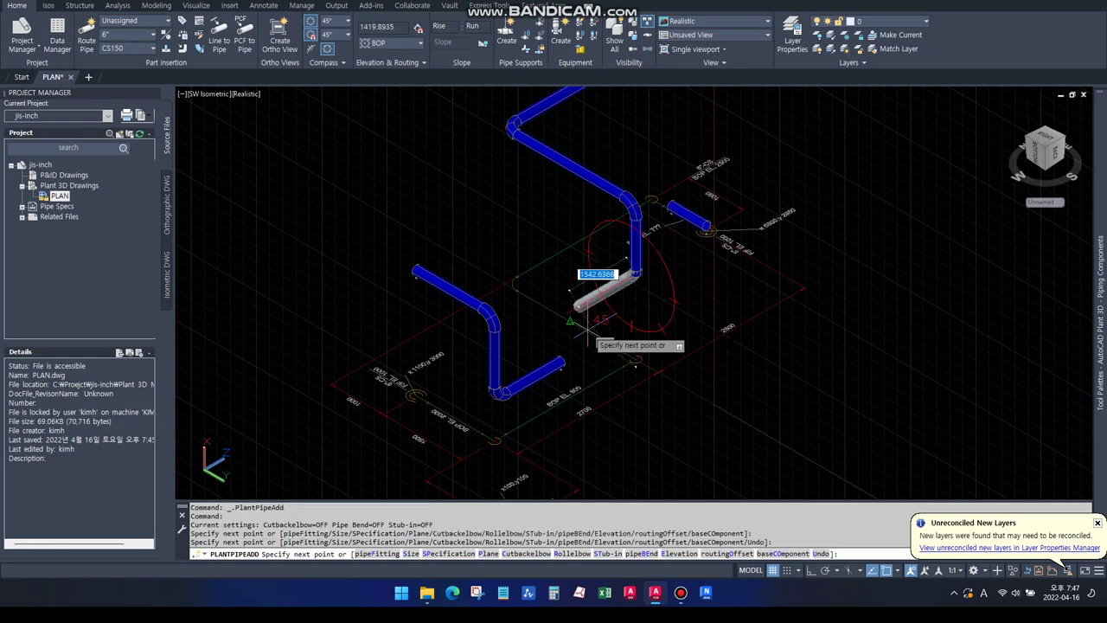
pyautogui.click(589, 330)
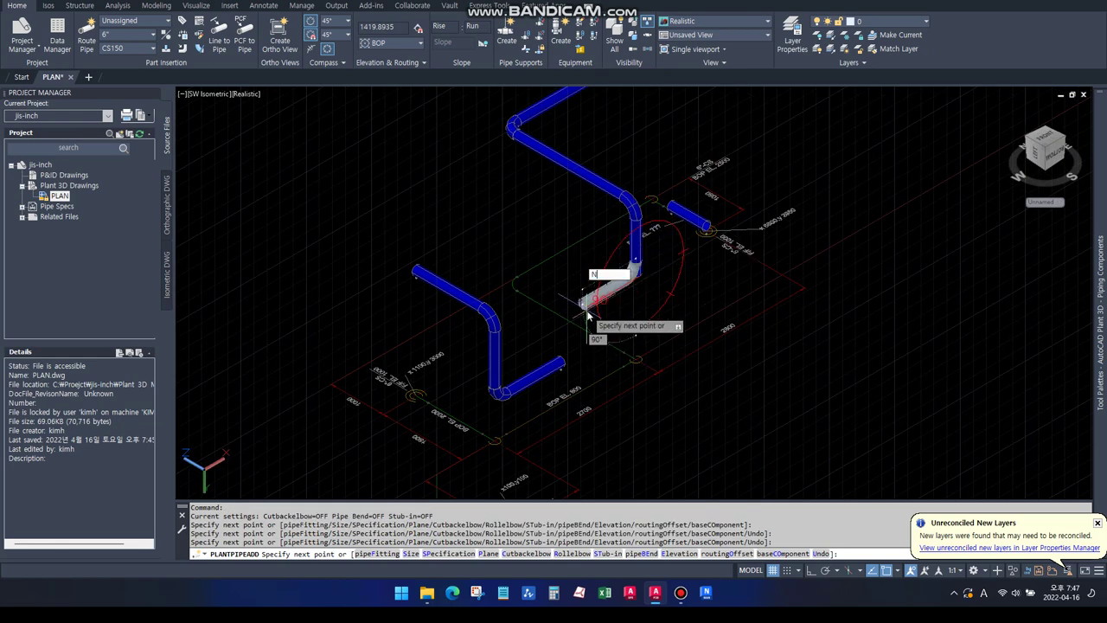
pyautogui.write('OD')
pyautogui.press('Return')
pyautogui.click(602, 376)
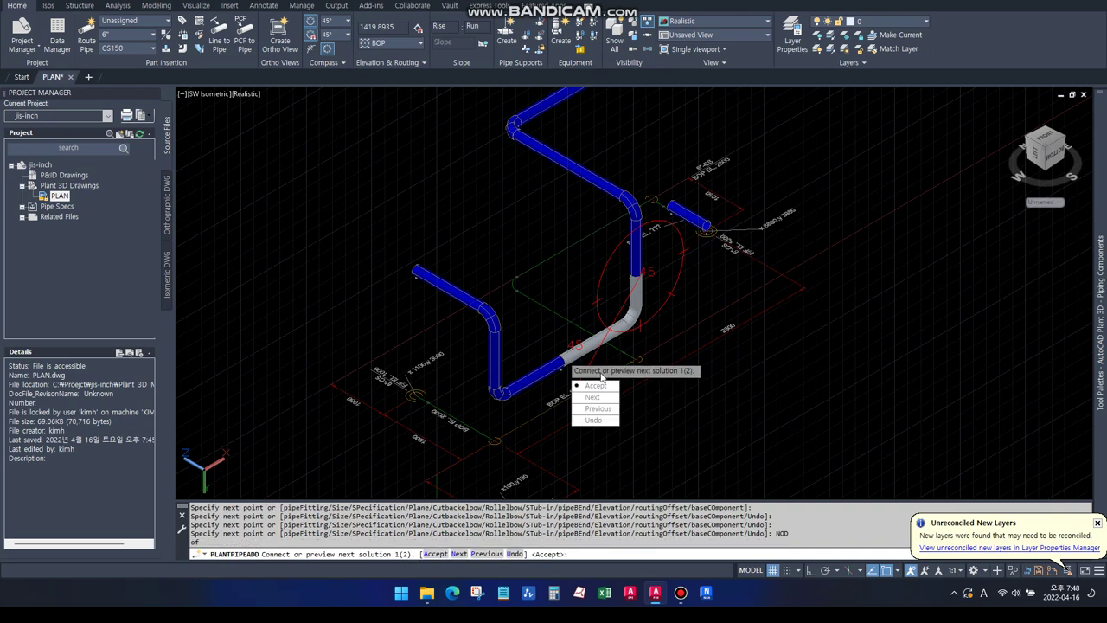
pyautogui.click(597, 385)
pyautogui.scroll(1, 605, 215)
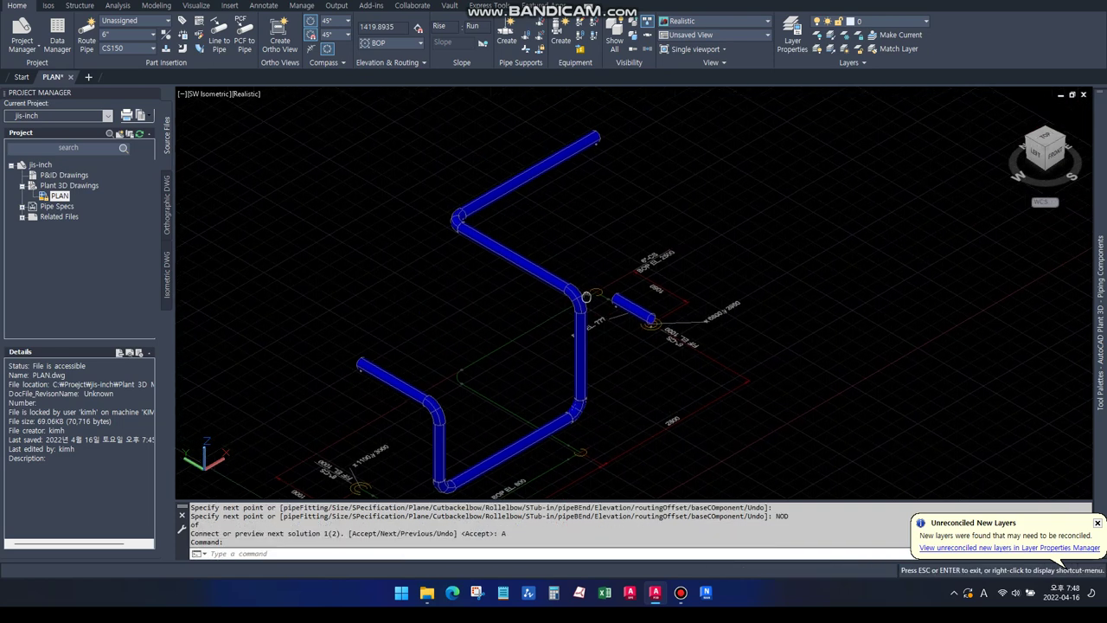
pyautogui.scroll(1, 632, 192)
pyautogui.scroll(1, 623, 259)
pyautogui.scroll(1, 595, 344)
# Step: Try stretching the short pipe's end grip straight down with Ortho on, then cancel
pyautogui.click(595, 343)
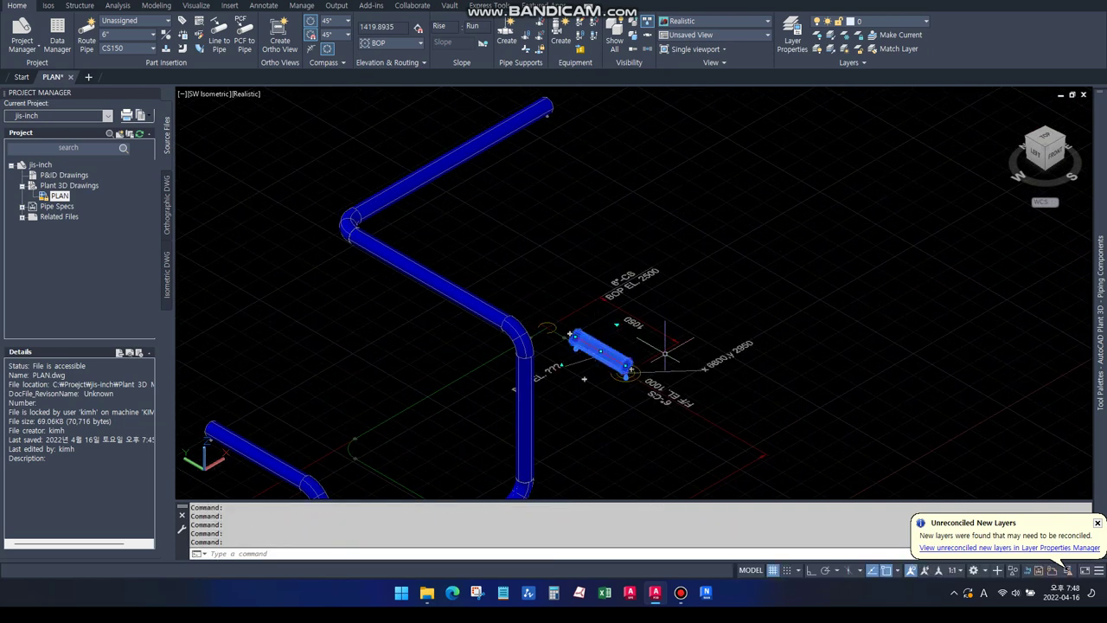
pyautogui.scroll(2, 540, 378)
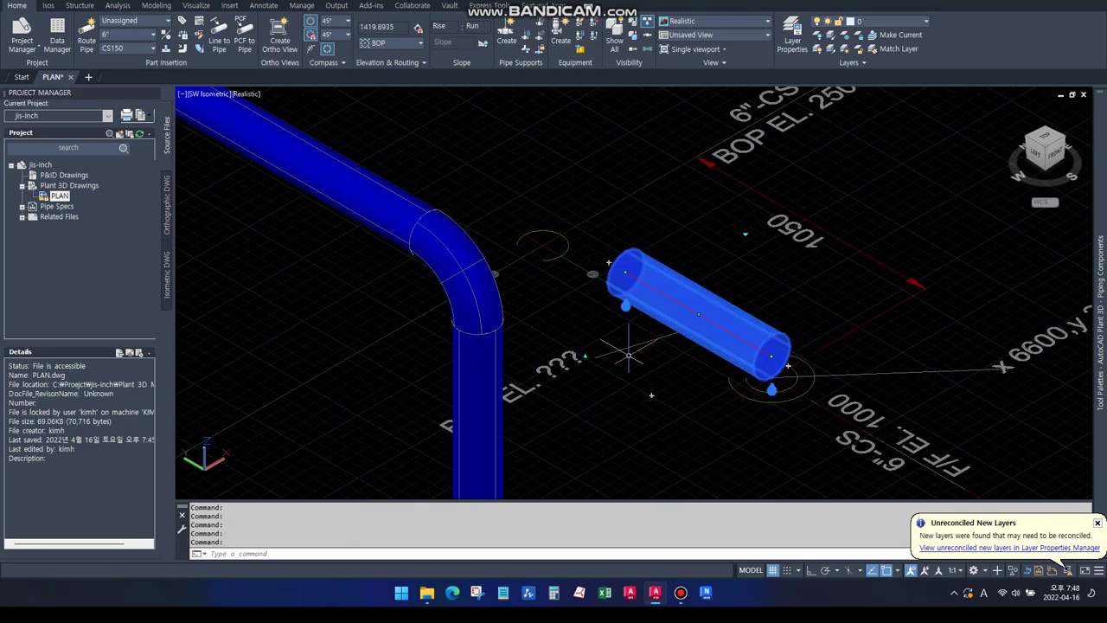
pyautogui.scroll(-3, 628, 355)
pyautogui.click(690, 358)
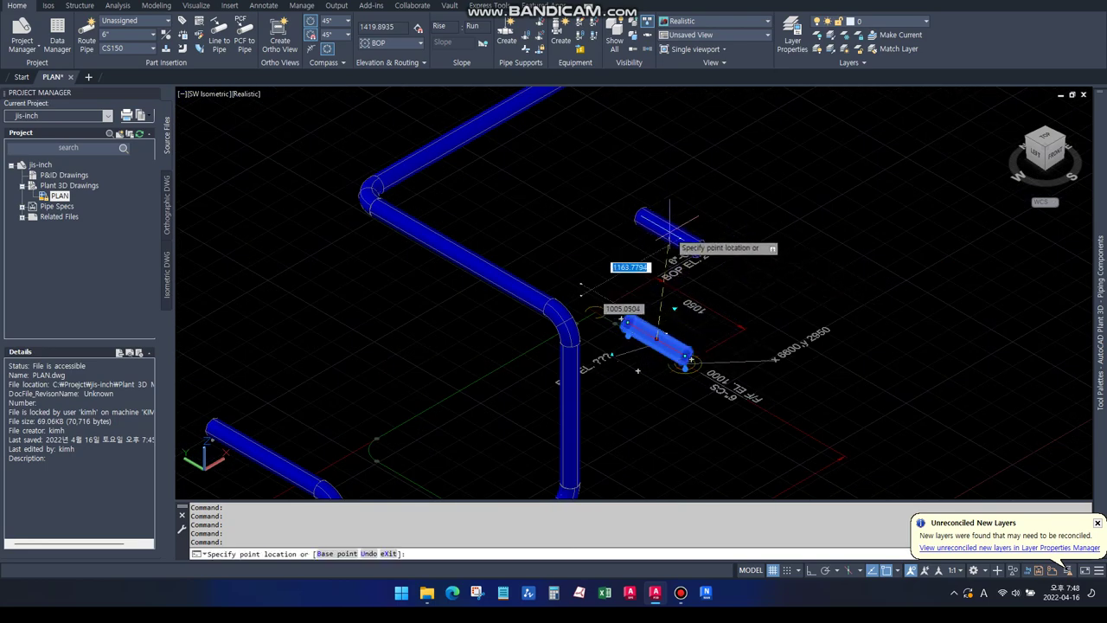
pyautogui.press('F8')
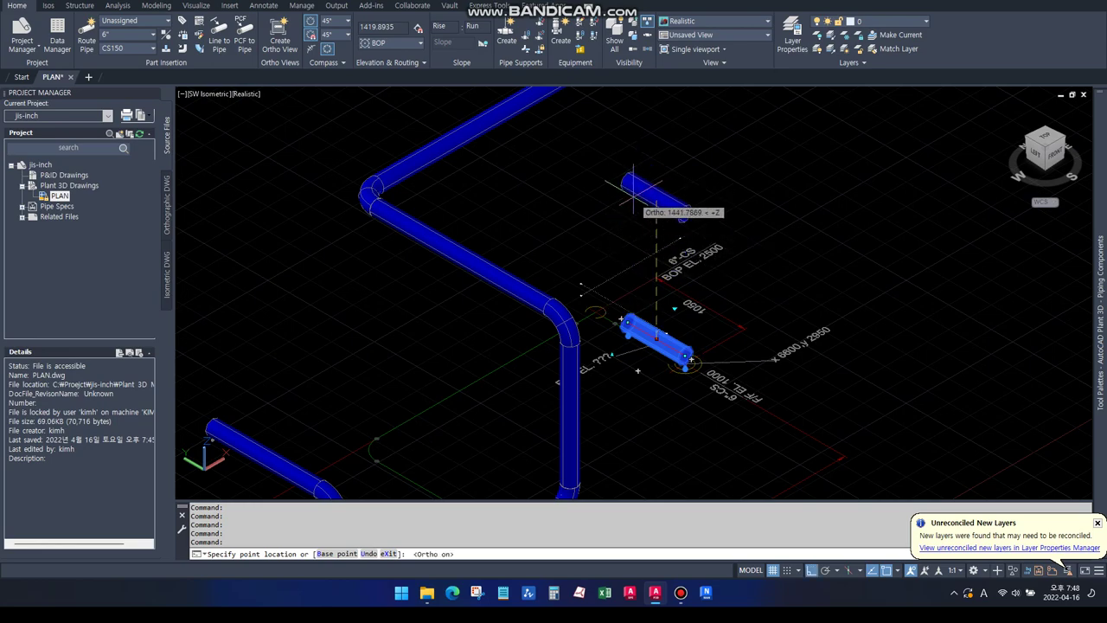
pyautogui.press('Escape')
# Step: Continue the short pipe from its end grip to start a vertical drop
pyautogui.scroll(-4, 702, 265)
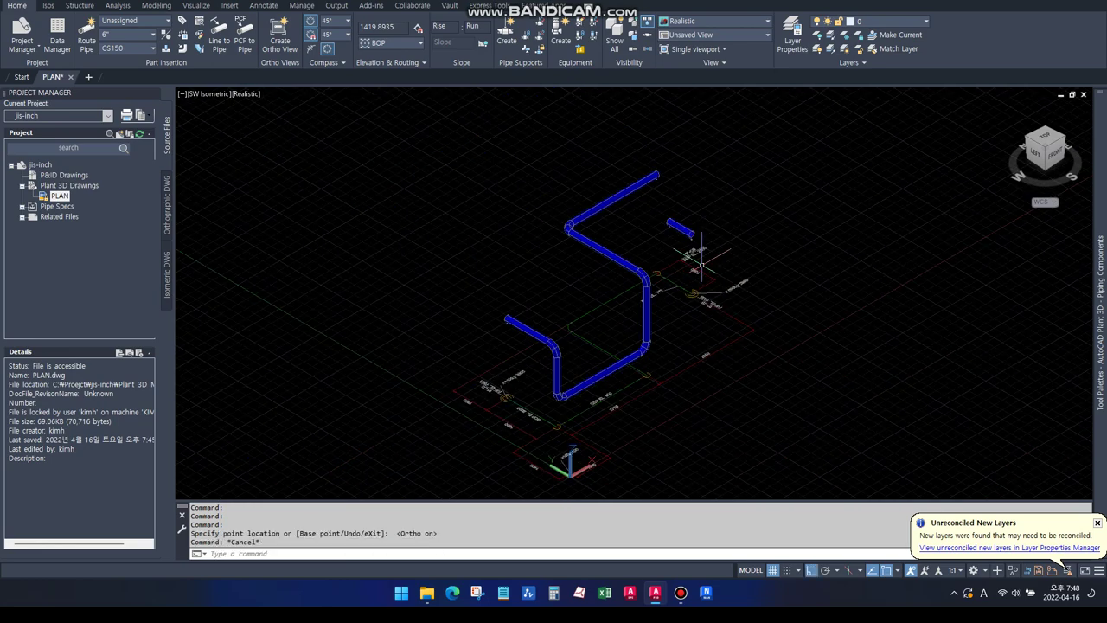
pyautogui.scroll(2, 699, 253)
pyautogui.scroll(2, 692, 242)
pyautogui.click(683, 210)
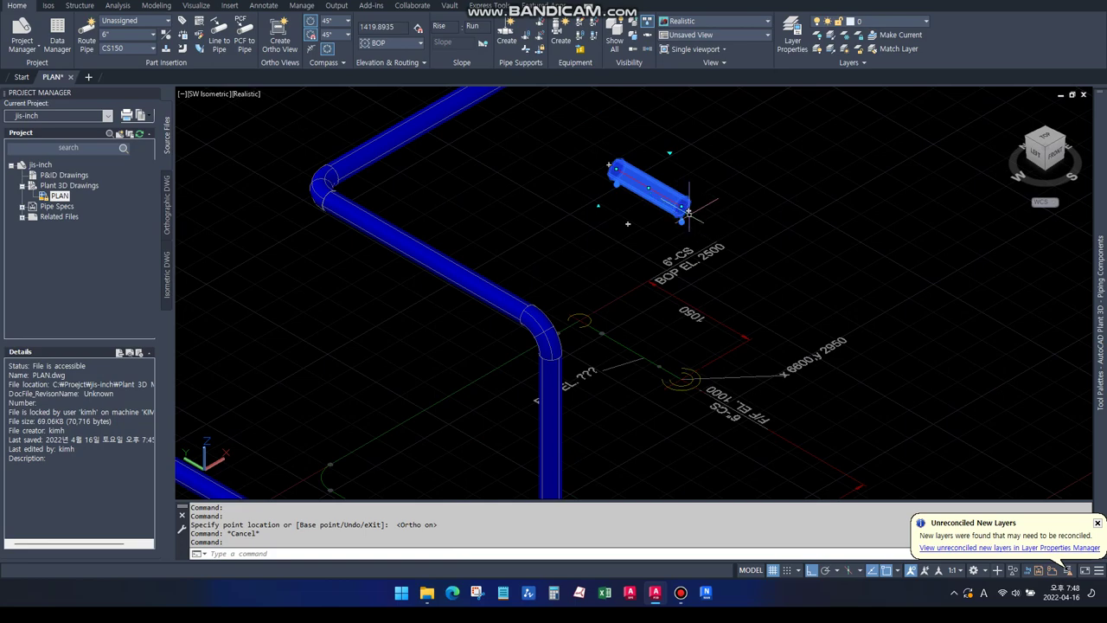
pyautogui.click(689, 211)
# Step: Fix the far-end vertical drop below the short pipe and end routing
pyautogui.click(679, 428)
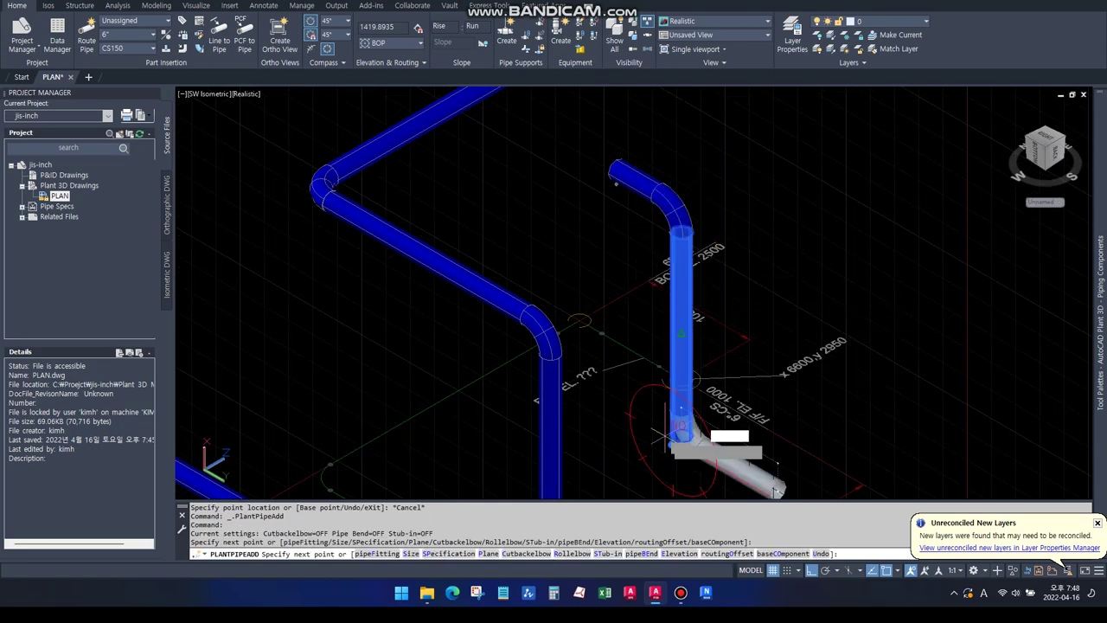
pyautogui.press('Escape')
pyautogui.scroll(-3, 663, 435)
pyautogui.scroll(4, 733, 284)
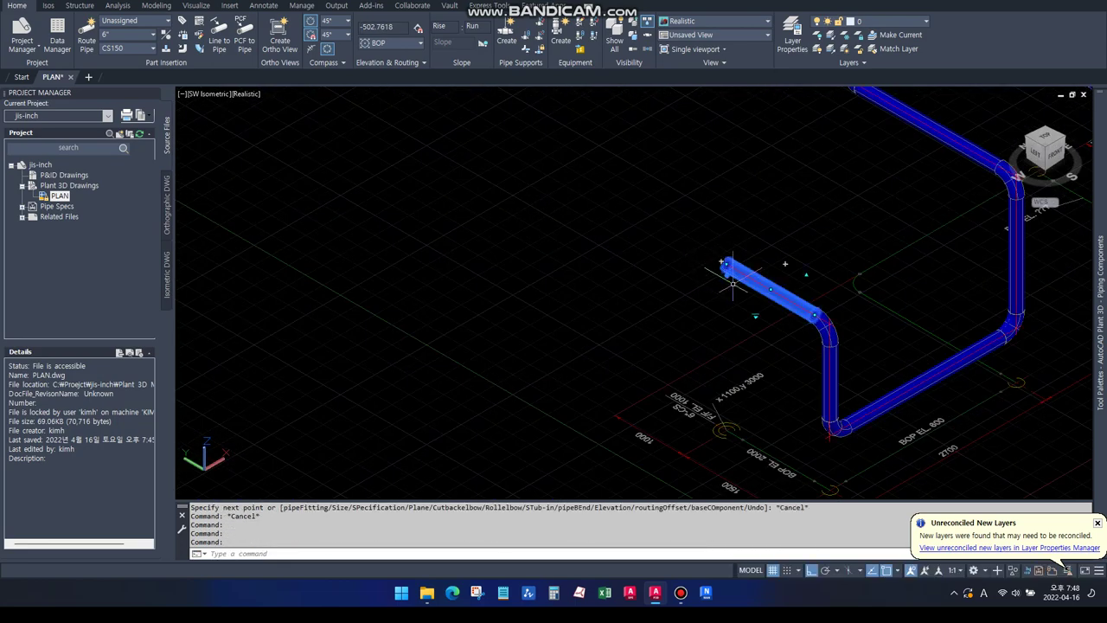
# Step: Route a second run from the other pipe end with a vertical segment going down
pyautogui.click(722, 262)
pyautogui.rightClick(723, 344)
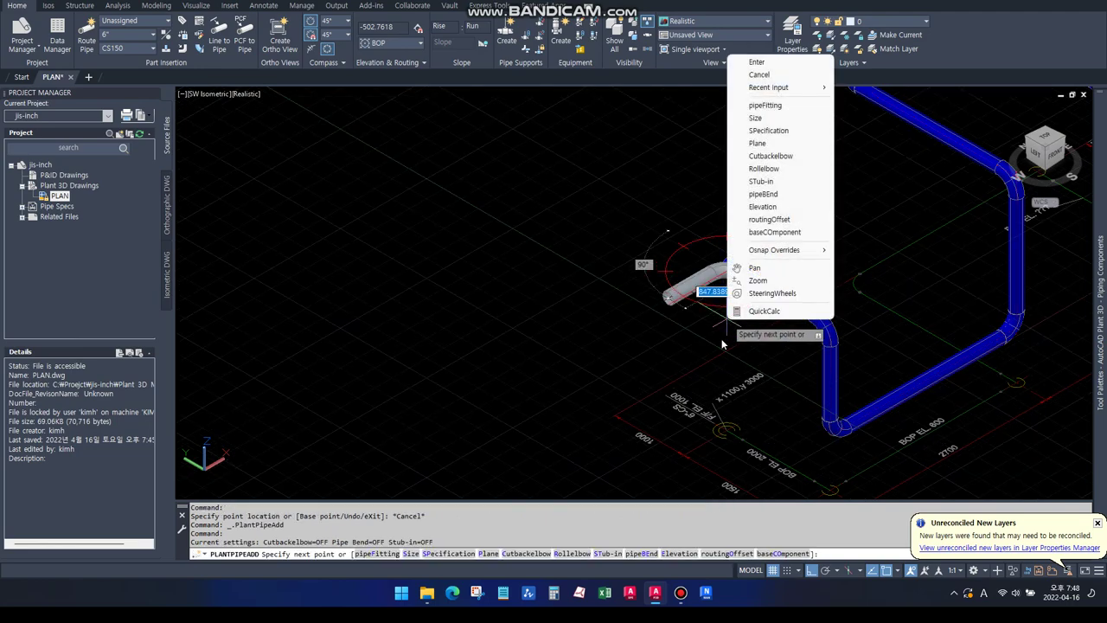
pyautogui.click(699, 330)
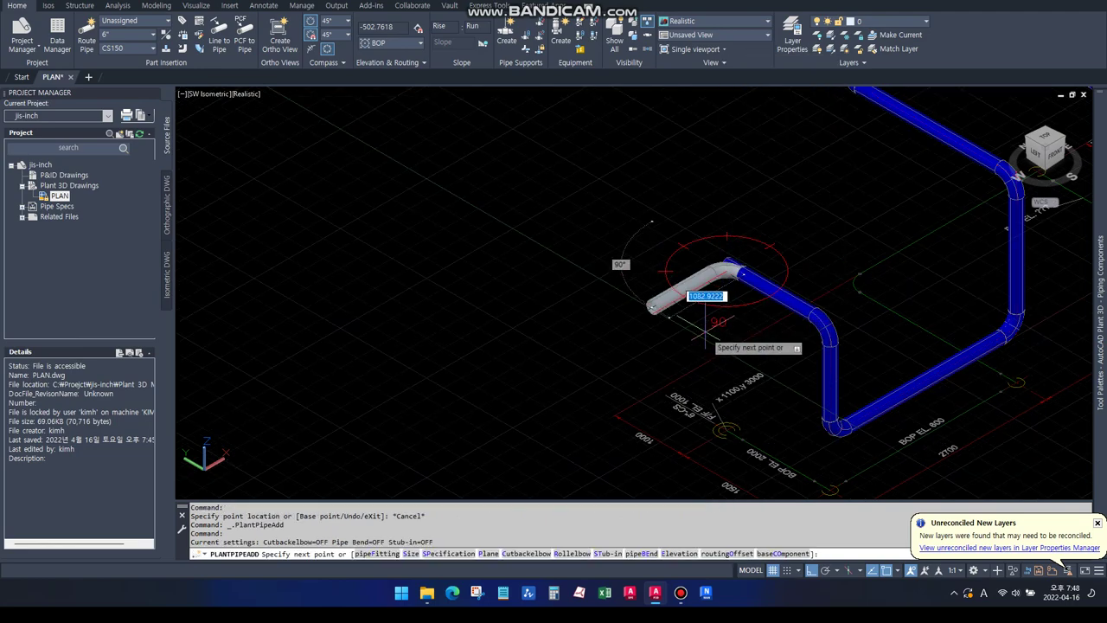
pyautogui.click(701, 318)
pyautogui.moveTo(731, 381); pyautogui.dragTo(733, 306, button='middle')
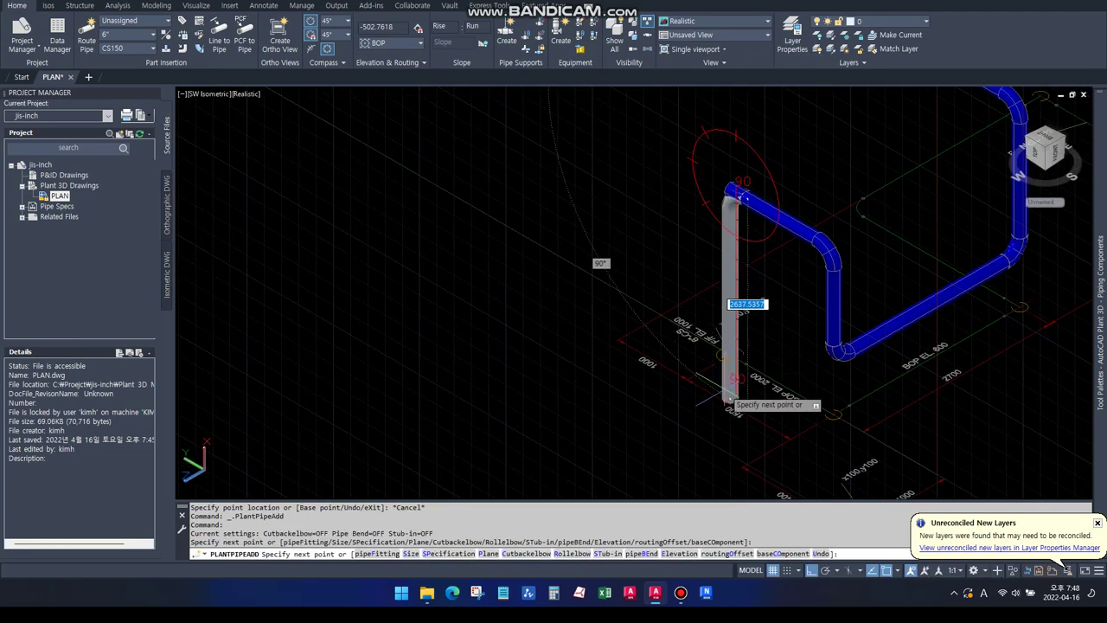
pyautogui.click(742, 307)
pyautogui.press('Escape')
pyautogui.scroll(-3, 741, 307)
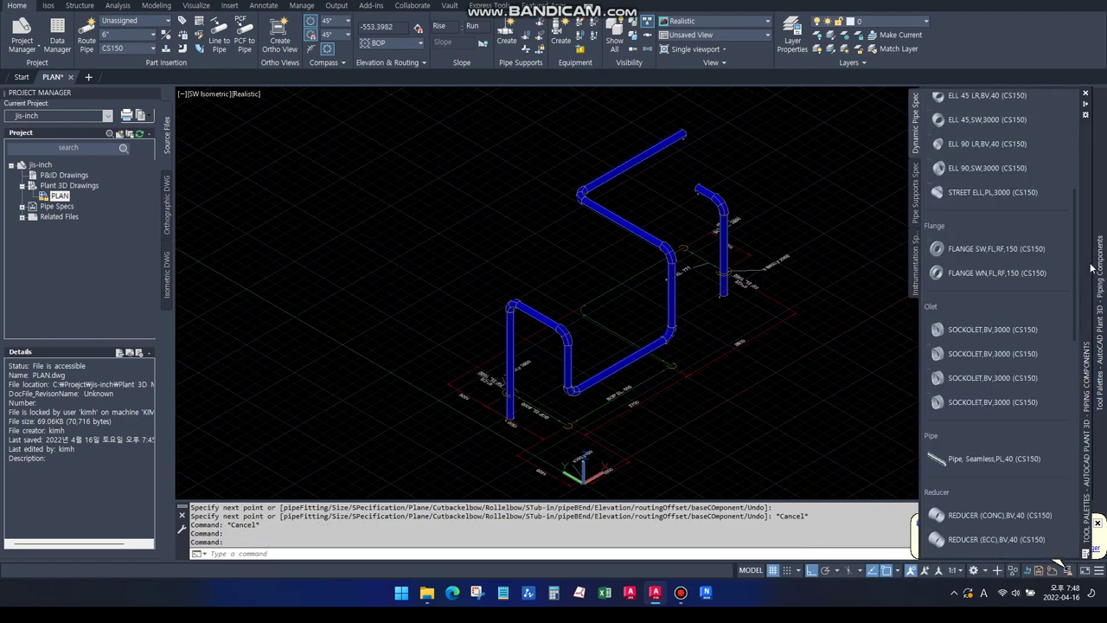
# Step: Insert weld-neck flanges on the left and right vertical pipes
pyautogui.click(979, 275)
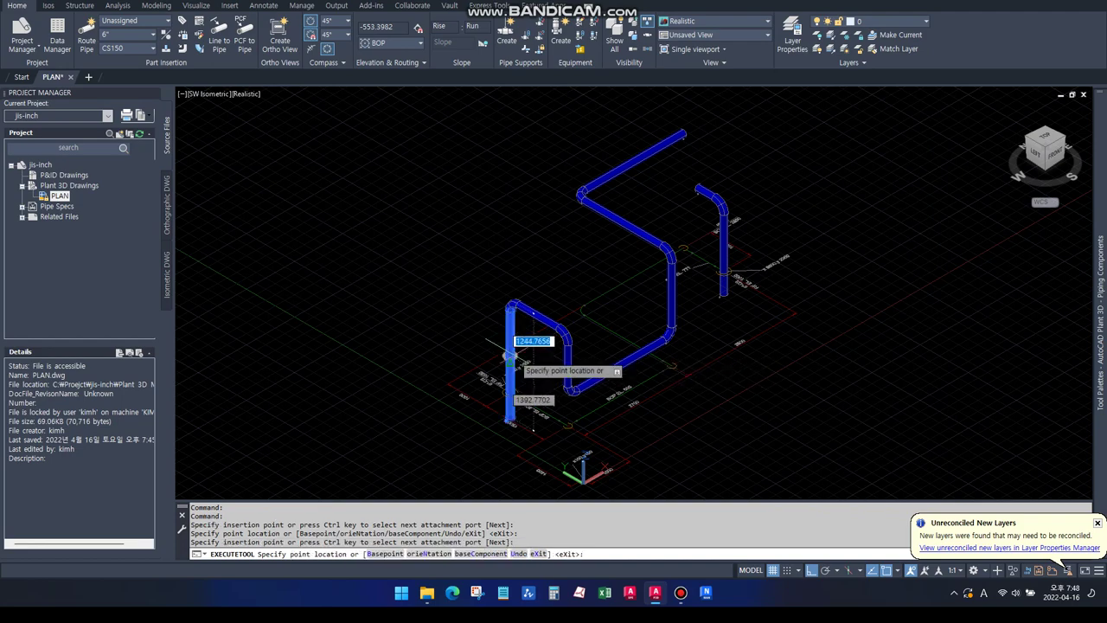
pyautogui.click(508, 355)
pyautogui.click(518, 363)
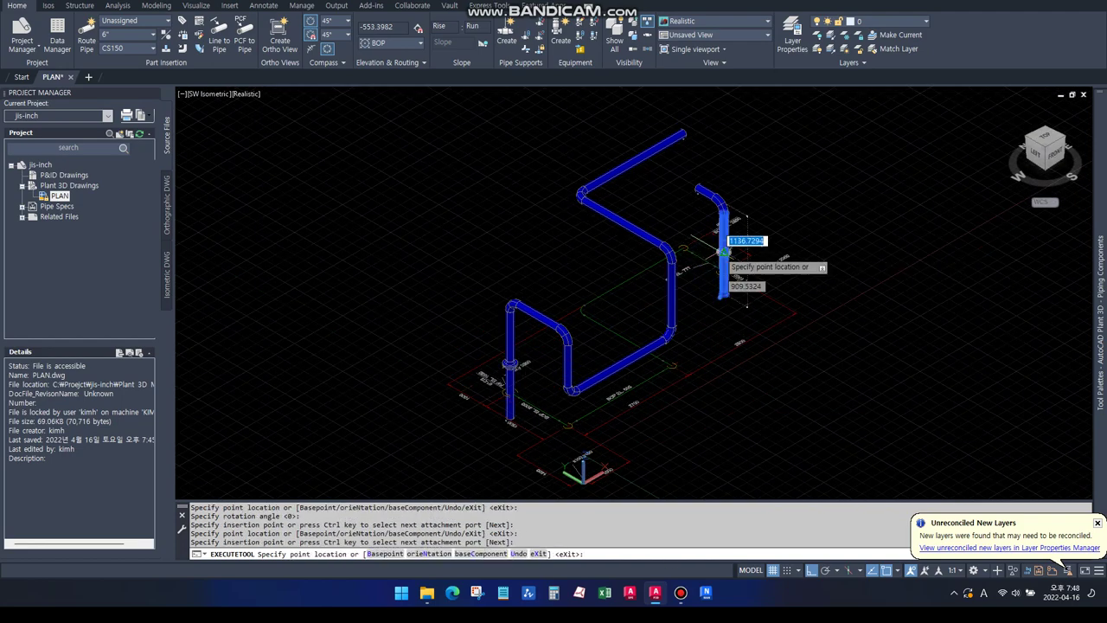
pyautogui.click(725, 251)
# Step: Show the model from the Front view in the 2D wireframe visual style
pyautogui.press('Escape')
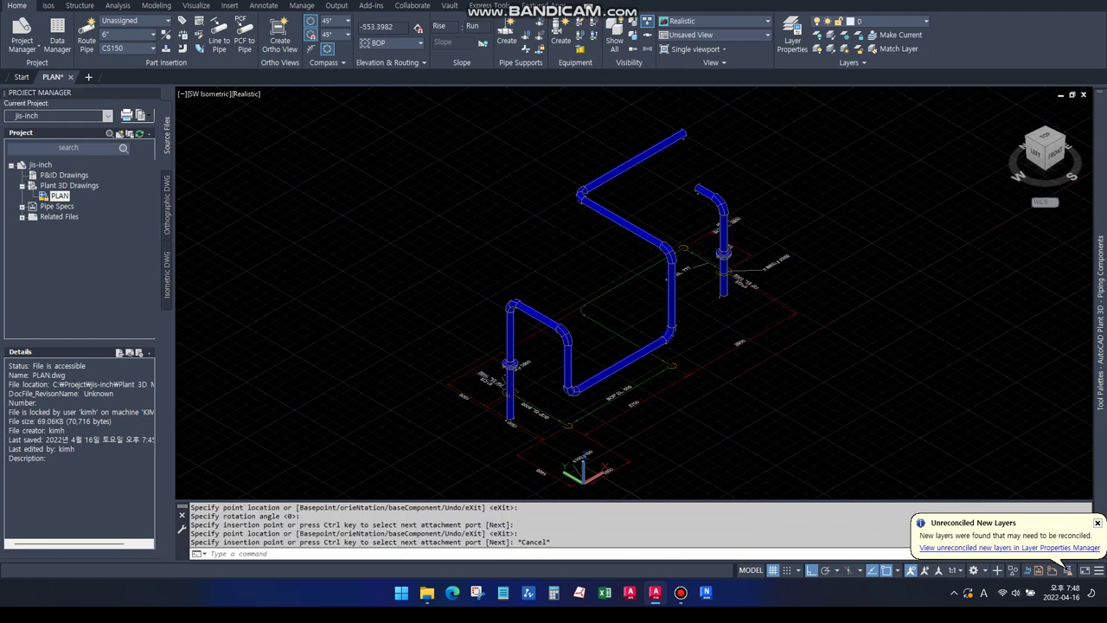
pyautogui.press('Escape')
pyautogui.press('Escape')
pyautogui.click(1056, 159)
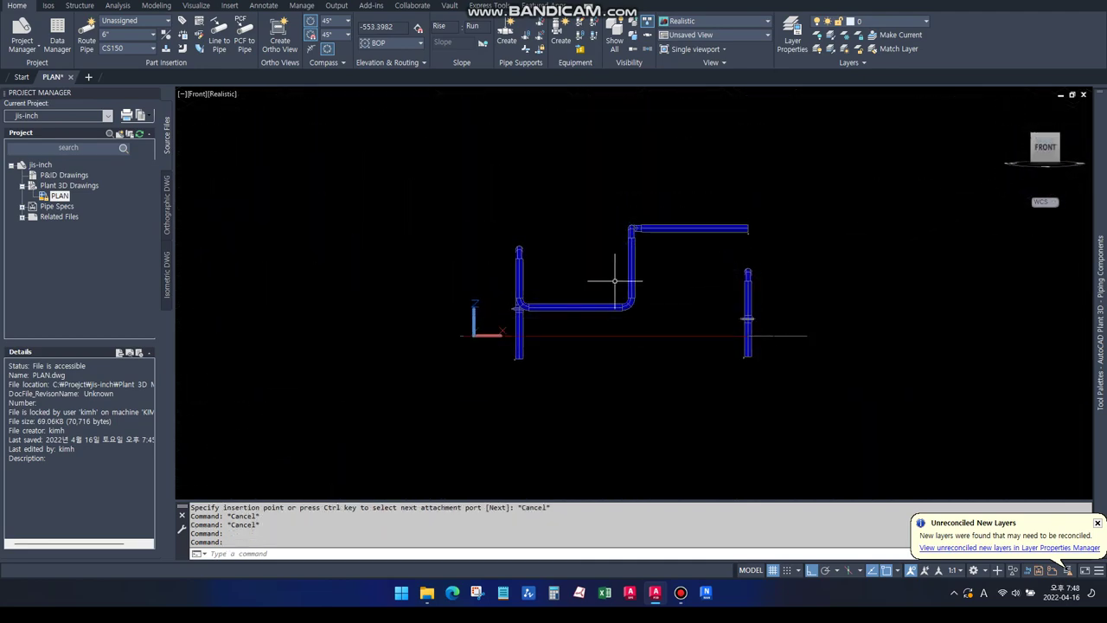
pyautogui.scroll(5, 522, 306)
pyautogui.write('M')
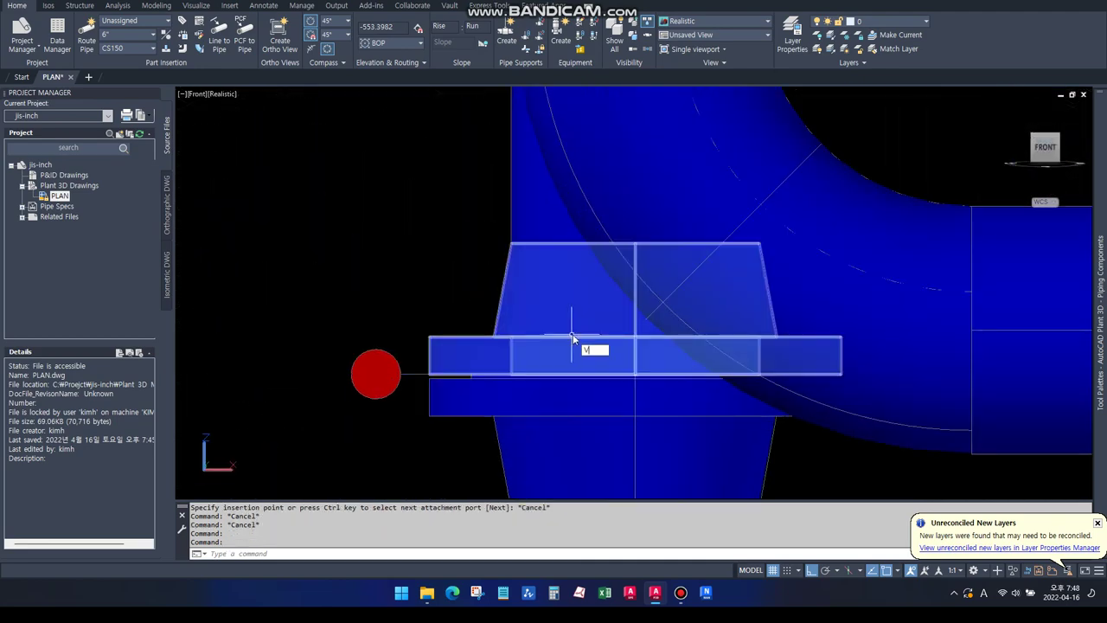
pyautogui.write('s')
pyautogui.press('Return')
pyautogui.write('2')
pyautogui.press('Return')
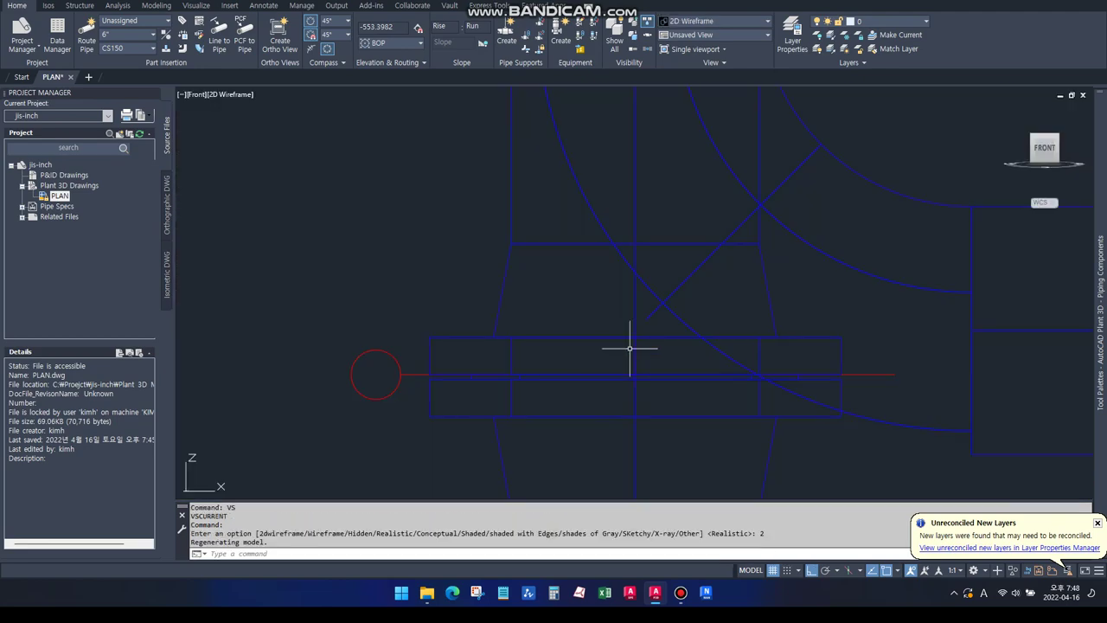
# Step: Read the left flange node coordinates (X 1100, Y 3000) and copy them toward Notepad
pyautogui.write('ID')
pyautogui.press('Return')
pyautogui.write('D')
pyautogui.press('Return')
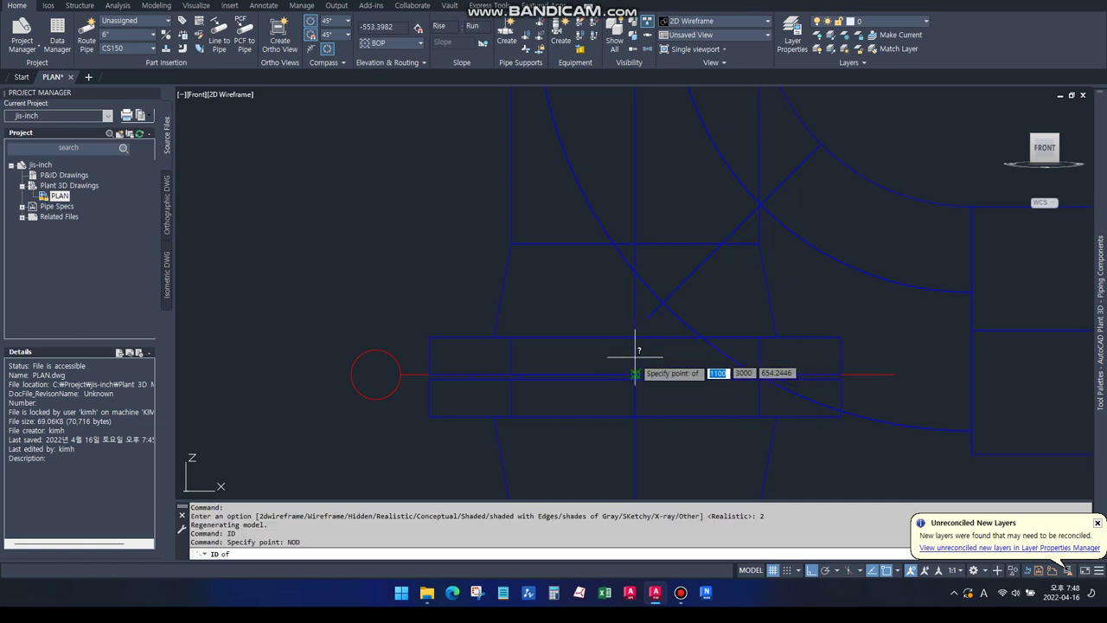
pyautogui.click(635, 373)
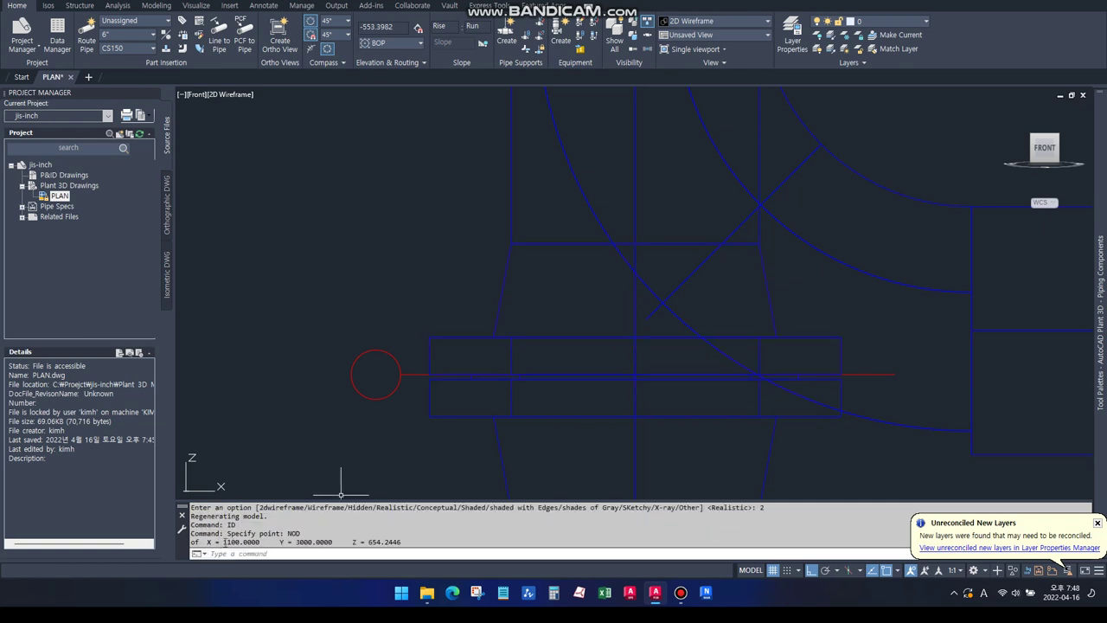
pyautogui.moveTo(222, 541); pyautogui.dragTo(330, 542)
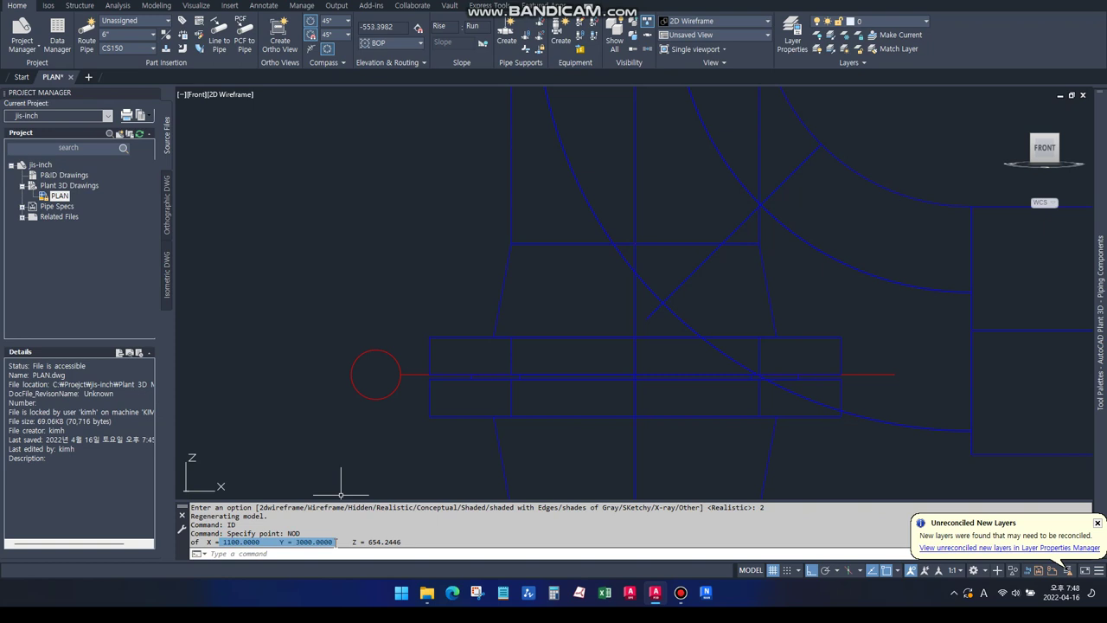
pyautogui.click(502, 592)
# Step: Paste the coordinates into Notepad and copy the edited point 1100,3000,1000
pyautogui.hotkey('ctrl', 'v')
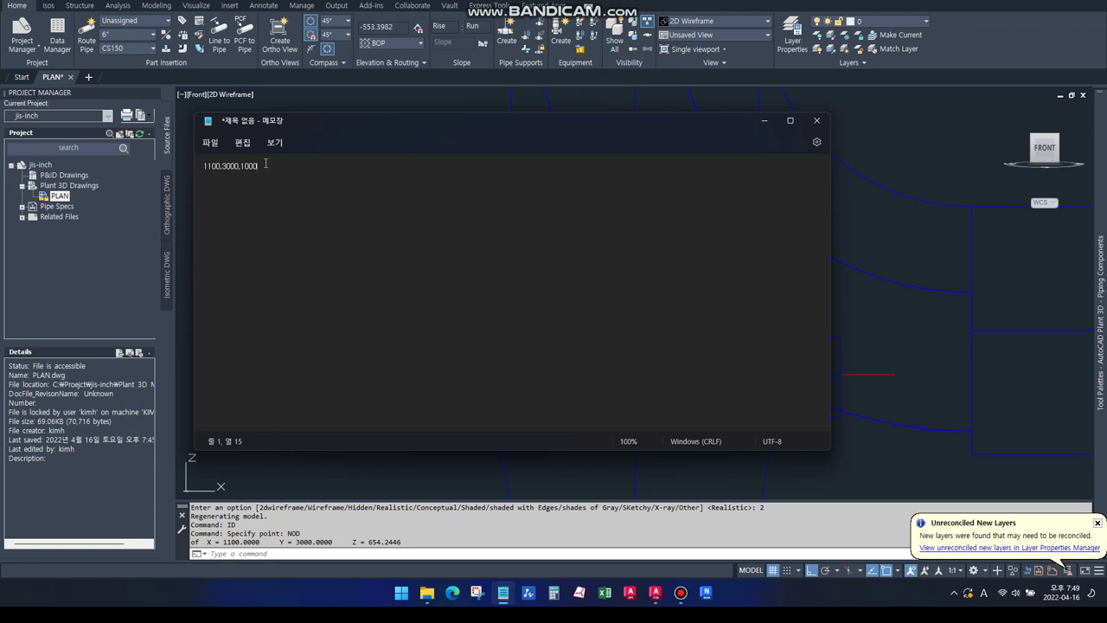
pyautogui.rightClick(215, 170)
pyautogui.click(233, 222)
pyautogui.click(764, 120)
# Step: Erase the pipe stub below the left elbow with a crossing window
pyautogui.scroll(-5, 533, 311)
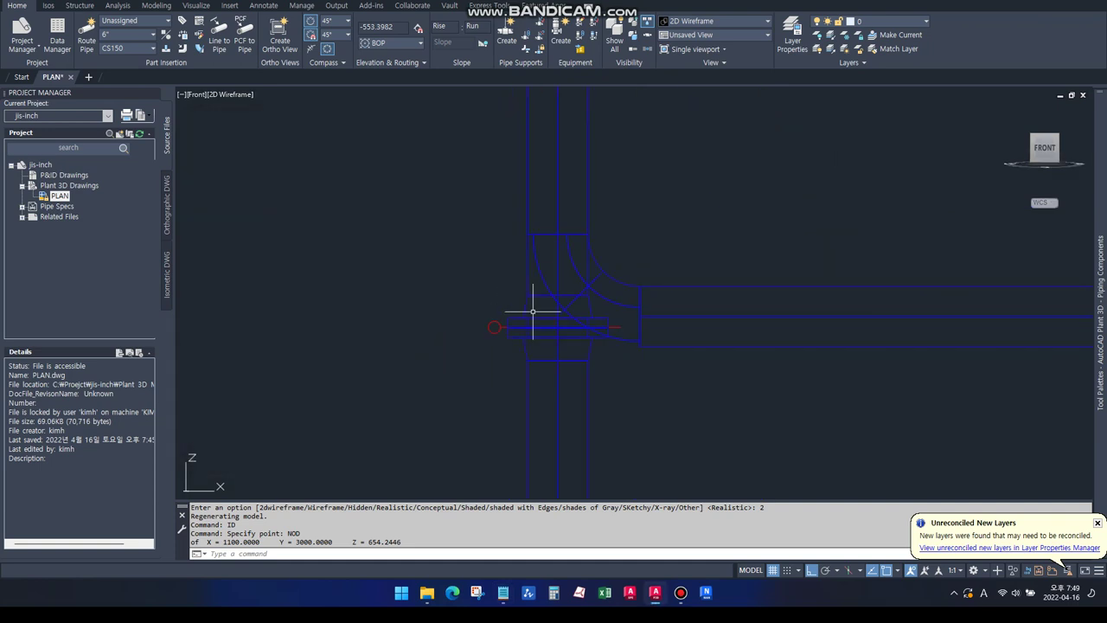
pyautogui.write('e')
pyautogui.press('Return')
pyautogui.write('ct objects:')
pyautogui.press('Return')
pyautogui.moveTo(605, 417); pyautogui.dragTo(500, 446)
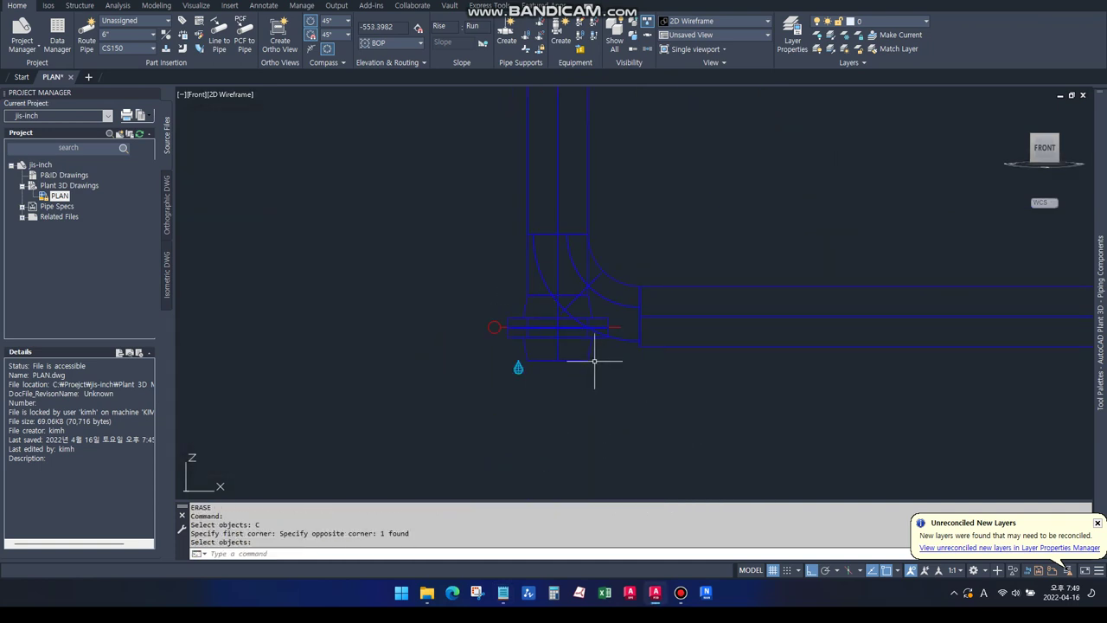
pyautogui.press('Return')
pyautogui.press('Return')
pyautogui.click(576, 359)
pyautogui.press('Return')
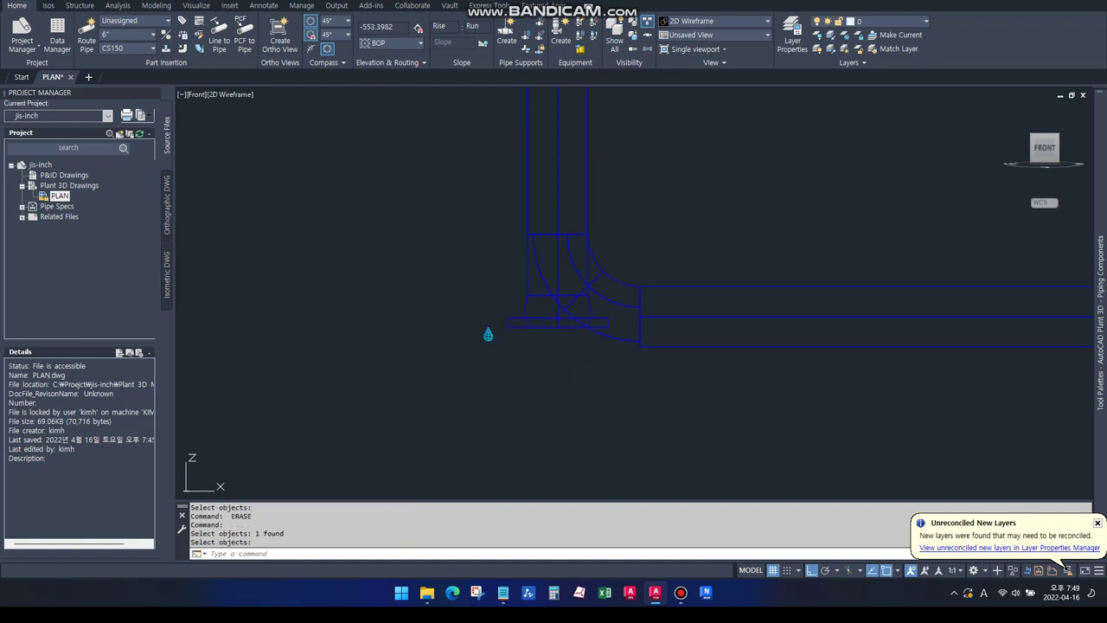
# Step: Move the left flange from its node point to 1100,3000,1000
pyautogui.write('m')
pyautogui.press('Return')
pyautogui.click(572, 357)
pyautogui.click(506, 294)
pyautogui.press('Return')
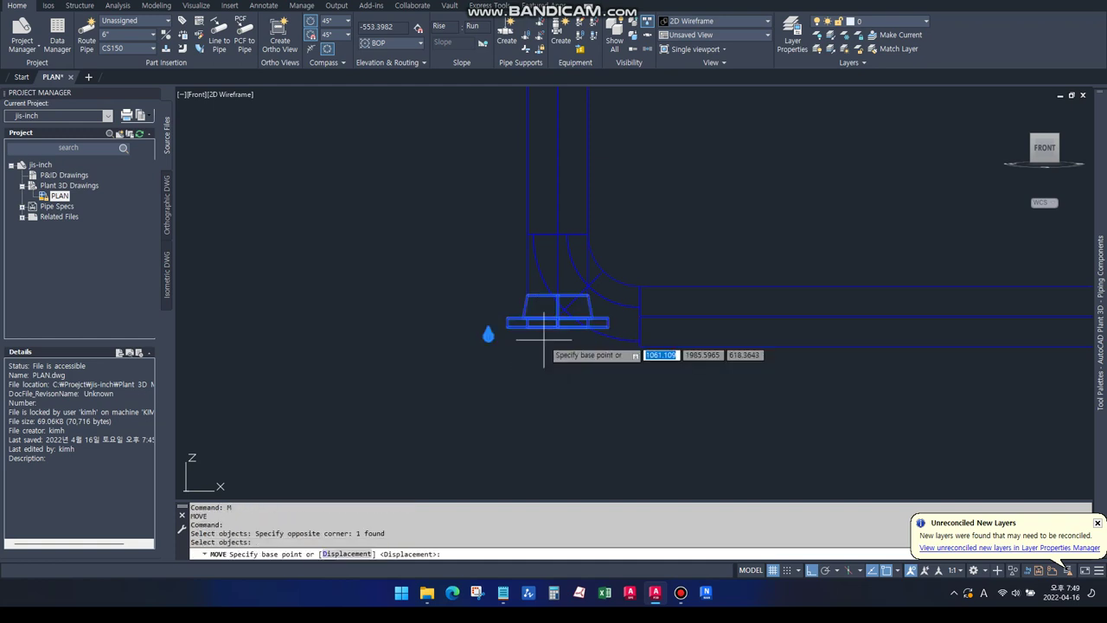
pyautogui.write('nod')
pyautogui.press('Return')
pyautogui.click(559, 323)
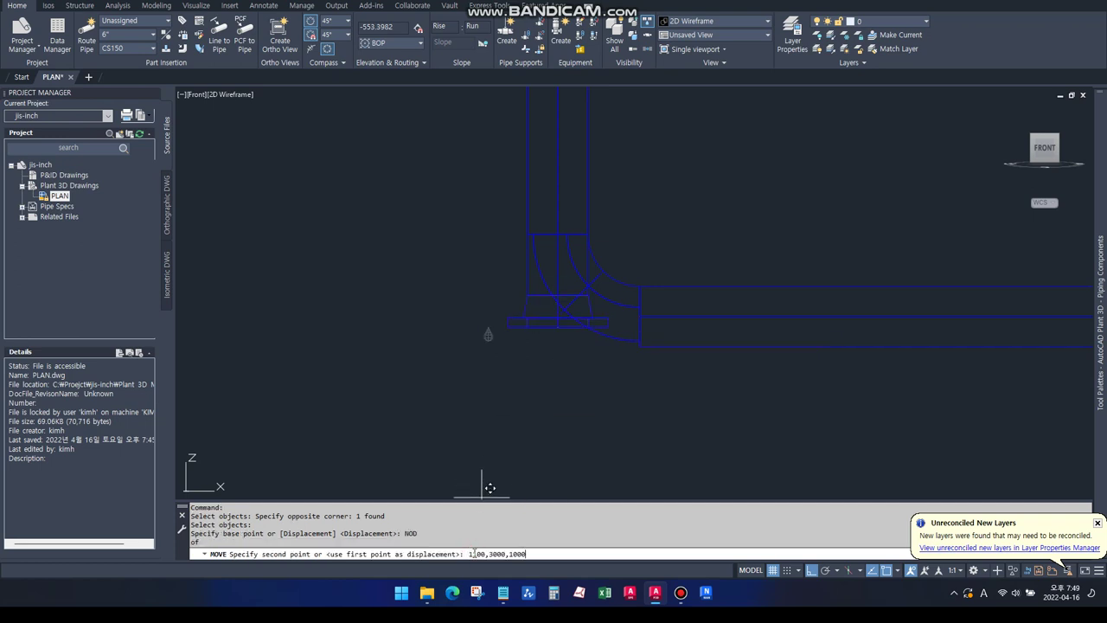
pyautogui.press('Return')
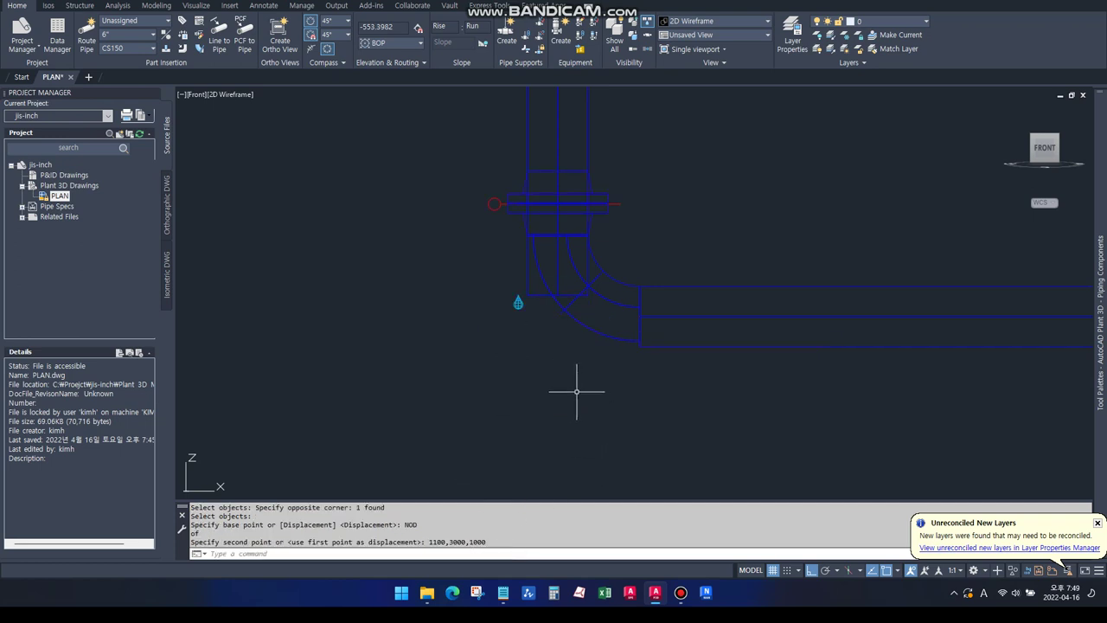
pyautogui.keyDown('shift'); pyautogui.moveTo(576, 391); pyautogui.dragTo(507, 265, button='middle'); pyautogui.keyUp('shift')
pyautogui.press('Escape')
# Step: Erase the leftover pipe pieces below the left flange
pyautogui.write('e')
pyautogui.press('Return')
pyautogui.click(467, 254)
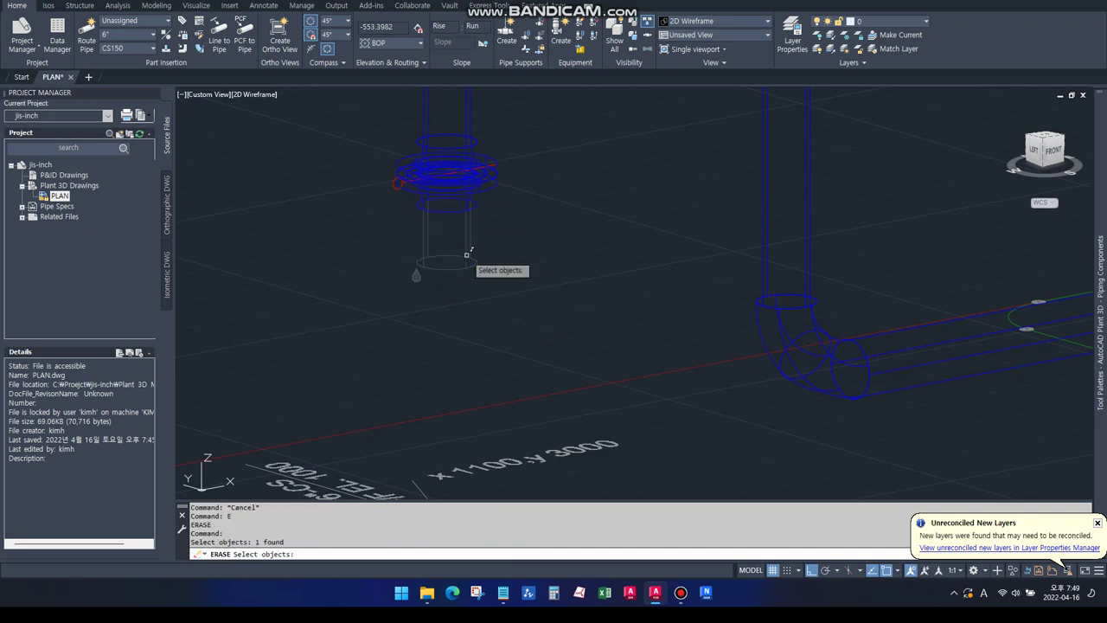
pyautogui.press('Return')
pyautogui.press('Return')
pyautogui.click(454, 212)
pyautogui.press('Return')
pyautogui.scroll(-3, 461, 224)
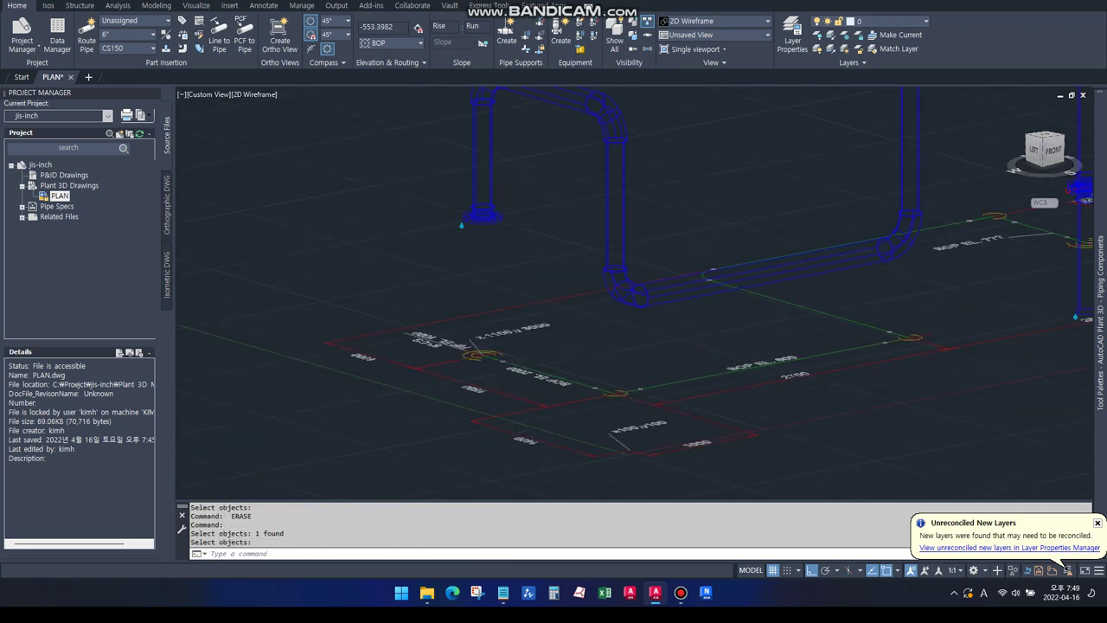
pyautogui.scroll(-2, 610, 255)
pyautogui.scroll(6, 611, 255)
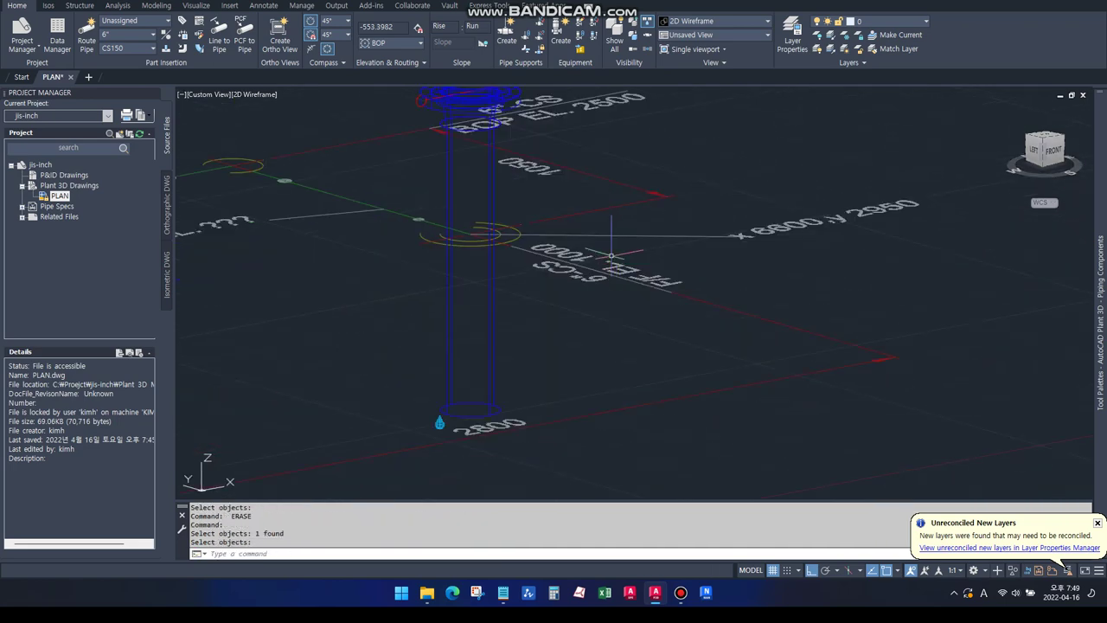
# Step: Read the right flange's node from the Front view and update Notepad to 6600,2950,1000
pyautogui.click(1053, 151)
pyautogui.scroll(5, 751, 324)
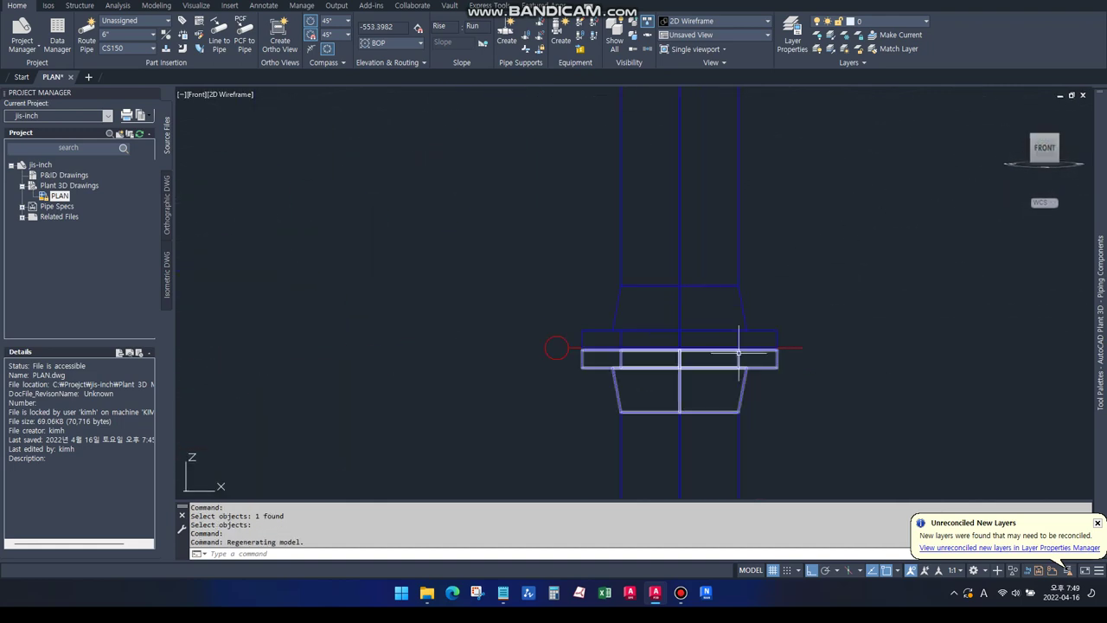
pyautogui.write('id')
pyautogui.press('Return')
pyautogui.write('NOD')
pyautogui.press('Return')
pyautogui.scroll(2, 736, 352)
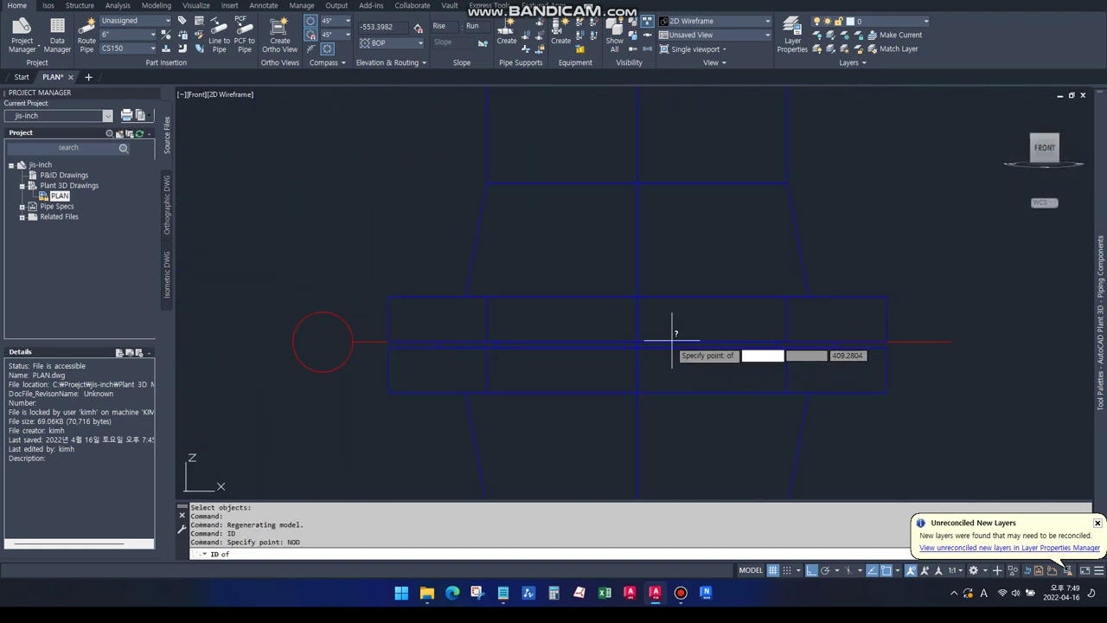
pyautogui.click(657, 343)
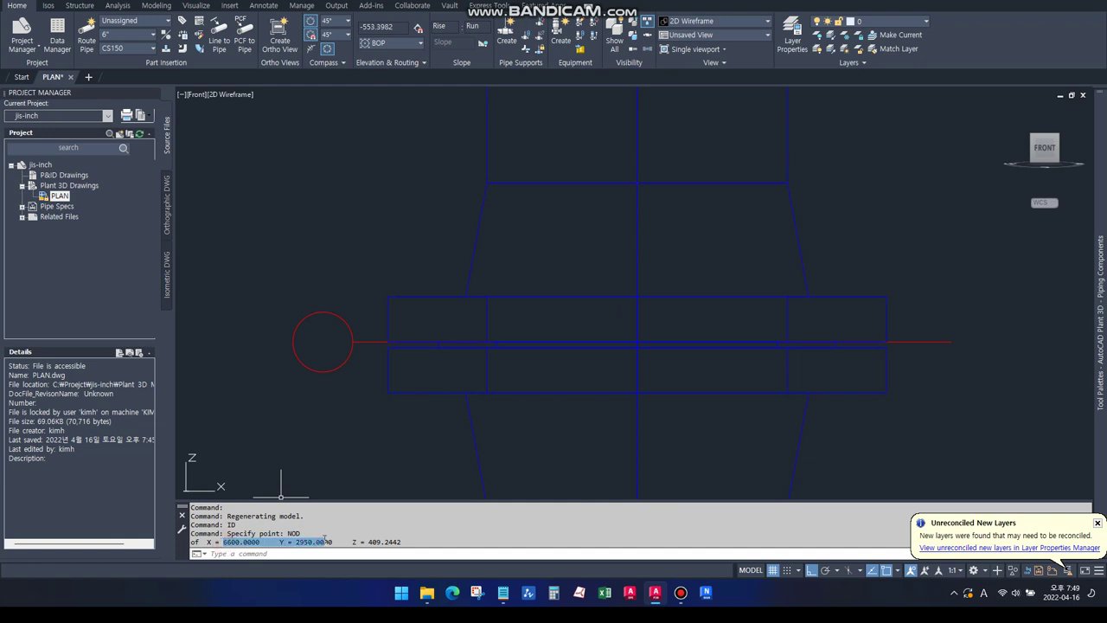
pyautogui.click(503, 597)
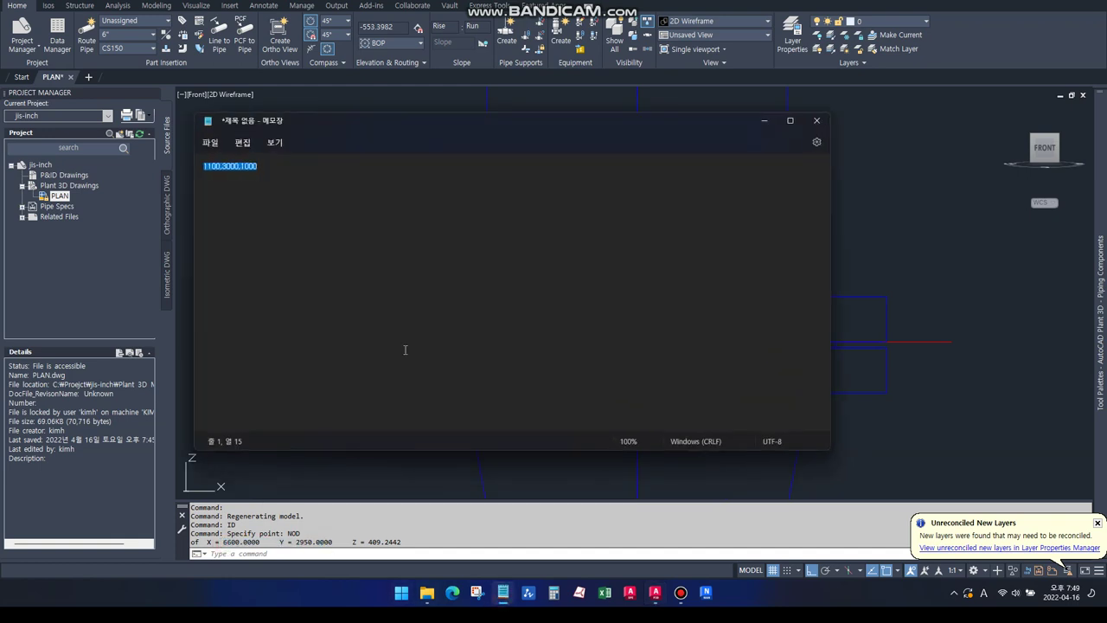
pyautogui.hotkey('ctrl', 'v')
pyautogui.click(868, 275)
pyautogui.press('Escape')
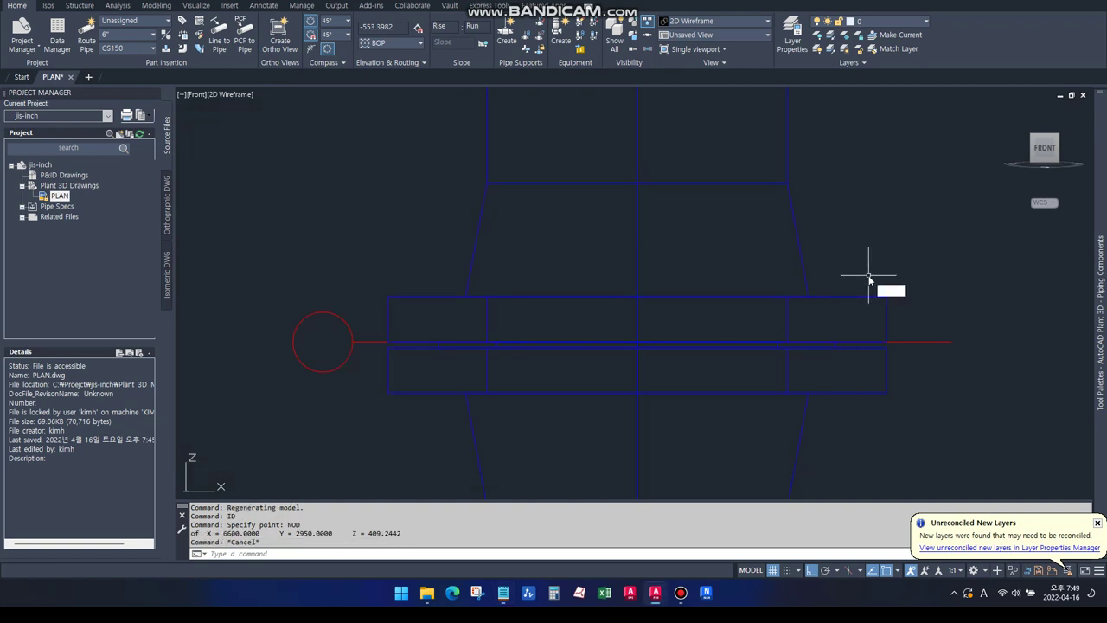
# Step: Move the right flange from its node point to 6600,2950,1000
pyautogui.write('m c')
pyautogui.click(868, 275)
pyautogui.click(877, 308)
pyautogui.press('Return')
pyautogui.write('NO')
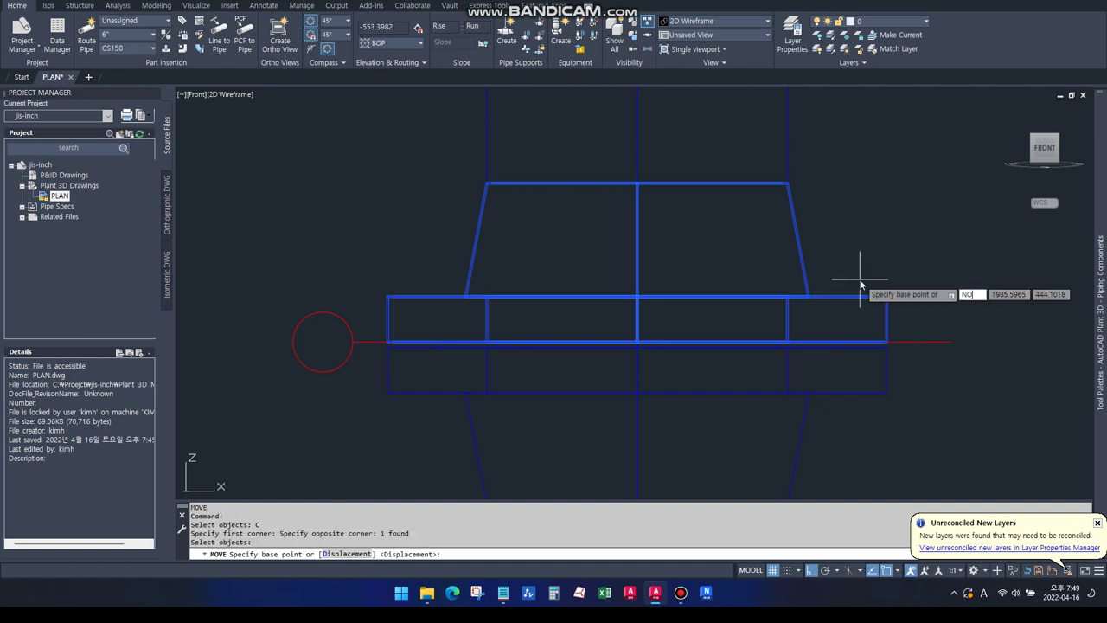
pyautogui.write('D')
pyautogui.press('Return')
pyautogui.click(637, 340)
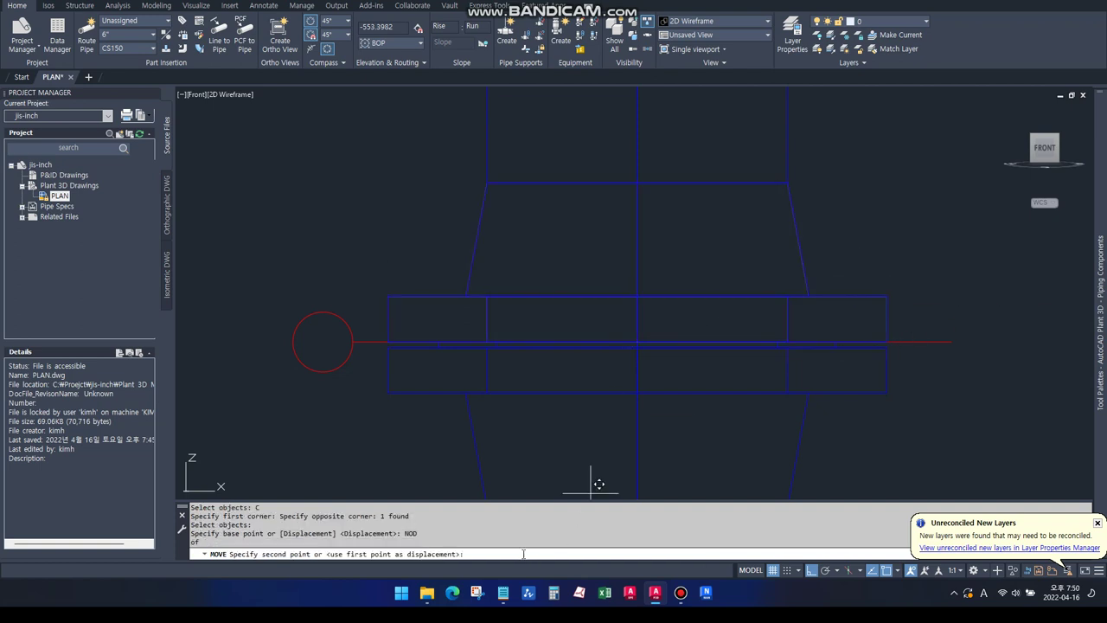
pyautogui.press('Return')
pyautogui.scroll(-8, 571, 389)
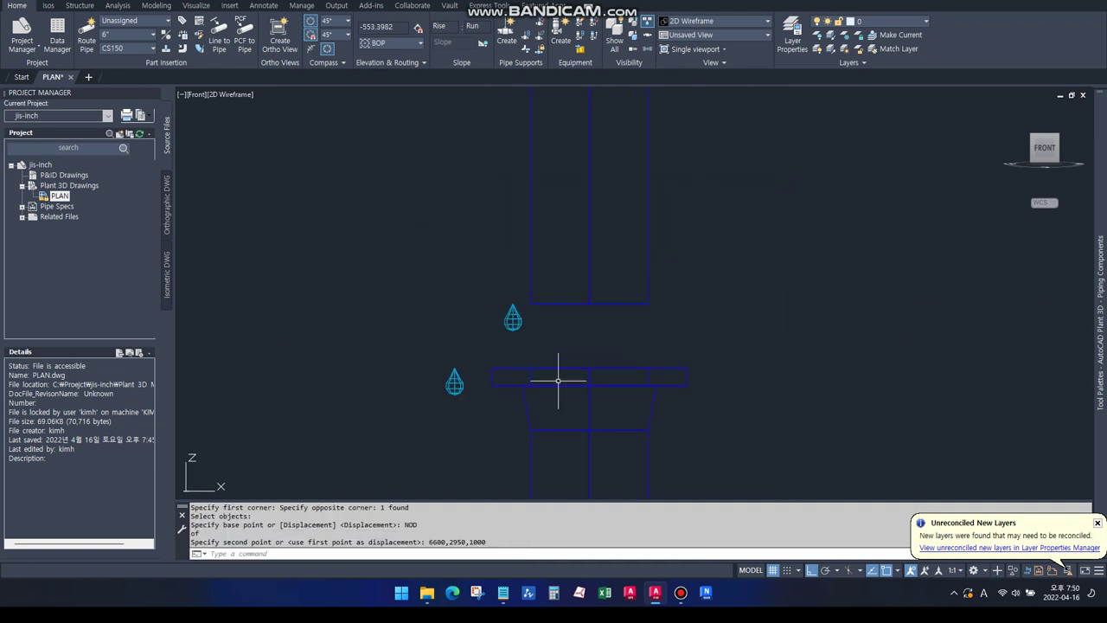
# Step: Erase the pipe parts below the right flange with a crossing window
pyautogui.write('e c')
pyautogui.click(620, 426)
pyautogui.click(480, 307)
pyautogui.press('Return')
pyautogui.press('Return')
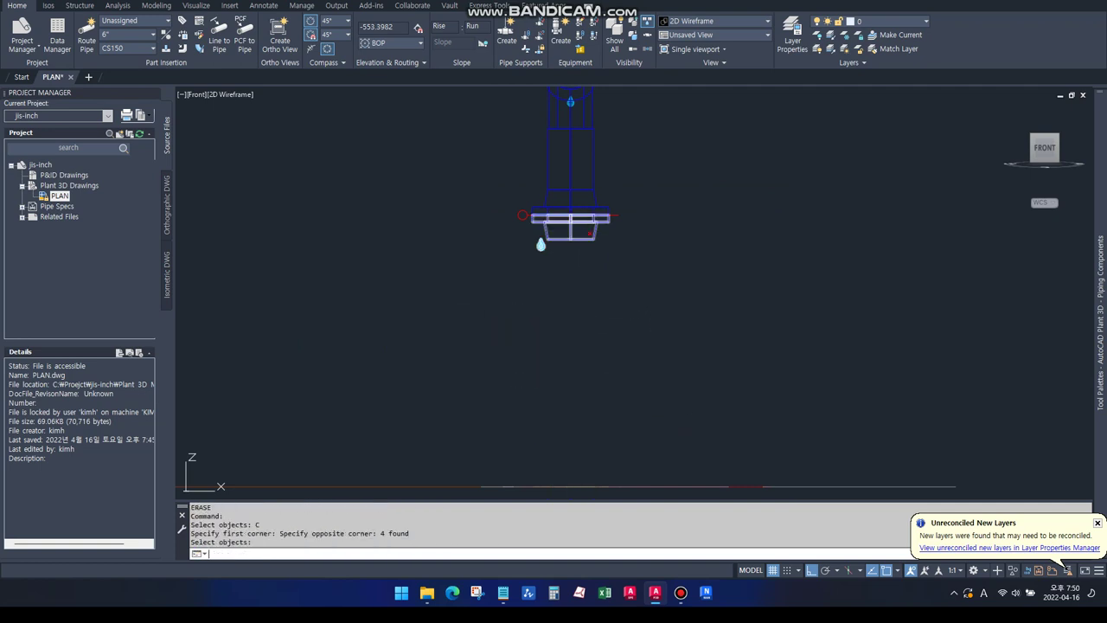
pyautogui.click(576, 248)
pyautogui.press('Return')
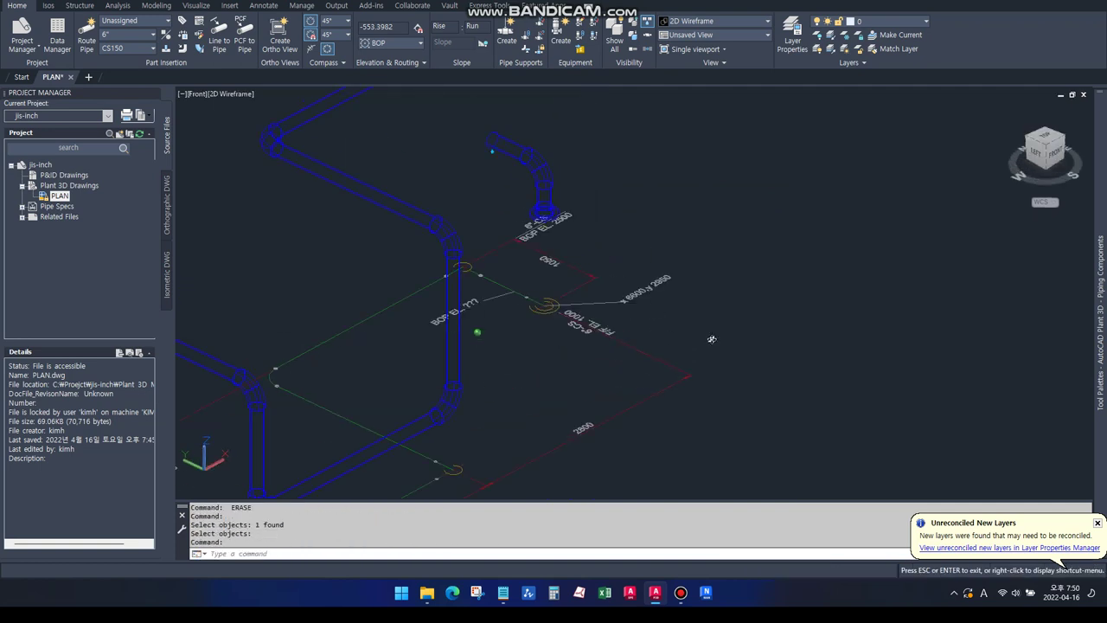
# Step: Continue the upper pipe with a vertical drop joined to a node by an elbow
pyautogui.keyDown('shift'); pyautogui.moveTo(615, 284); pyautogui.dragTo(512, 260, button='middle'); pyautogui.keyUp('shift')
pyautogui.click(498, 277)
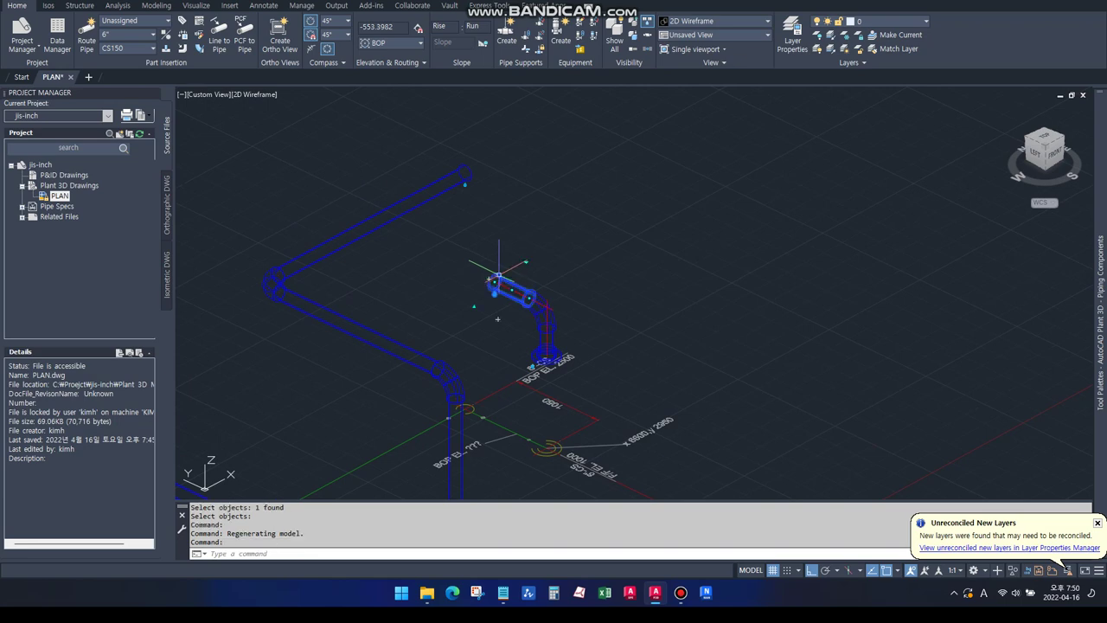
pyautogui.click(450, 191)
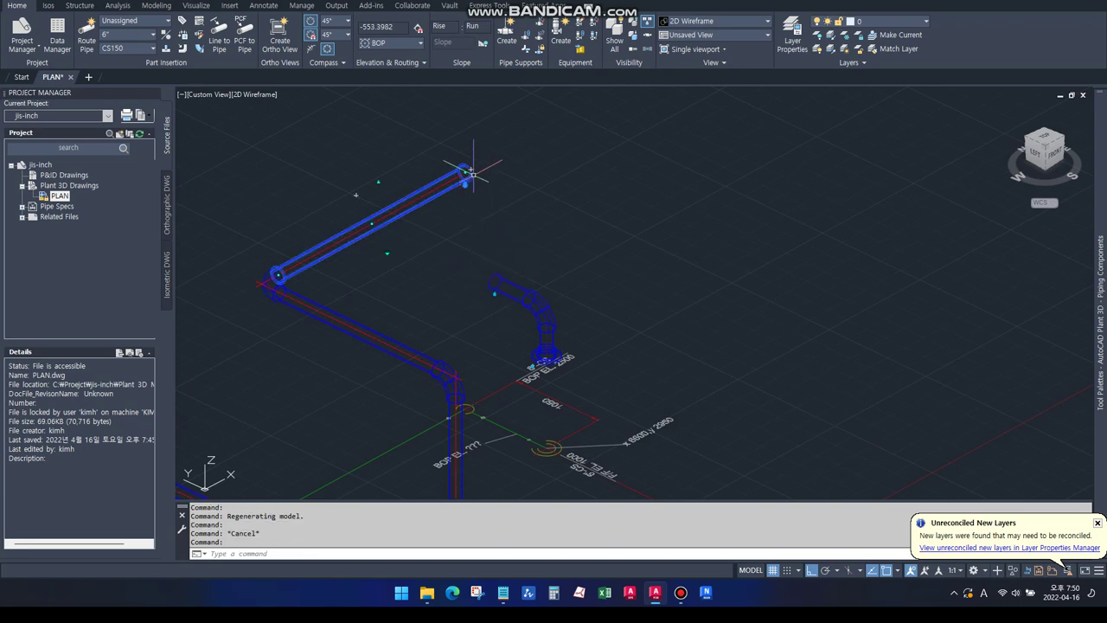
pyautogui.click(464, 173)
pyautogui.keyDown('ctrl'); pyautogui.rightClick(505, 147); pyautogui.keyUp('ctrl')
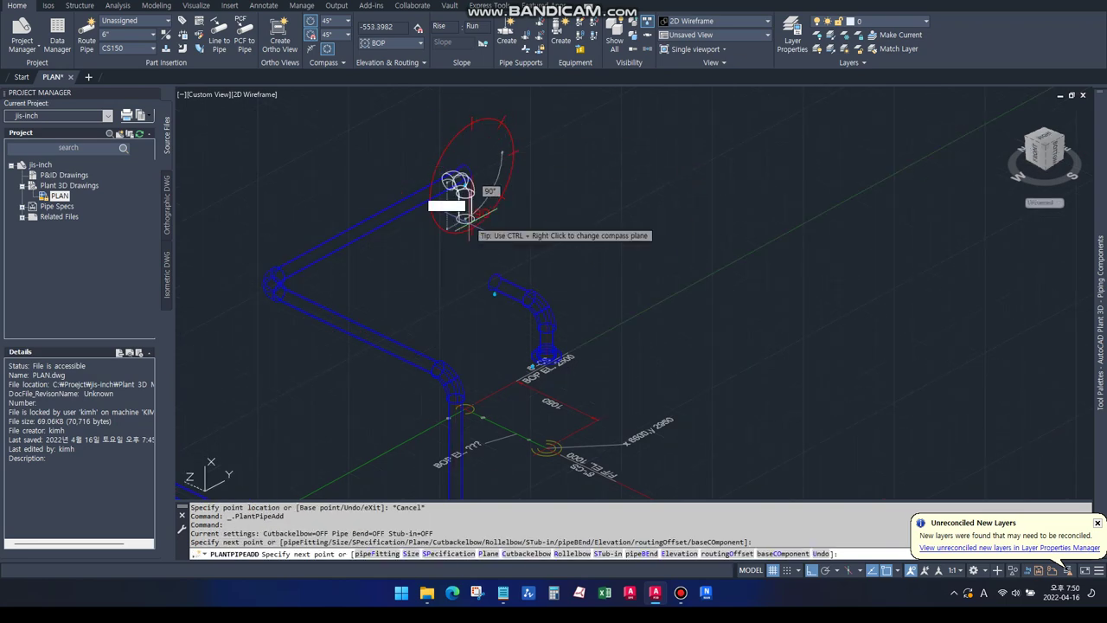
pyautogui.click(463, 223)
pyautogui.click(464, 227)
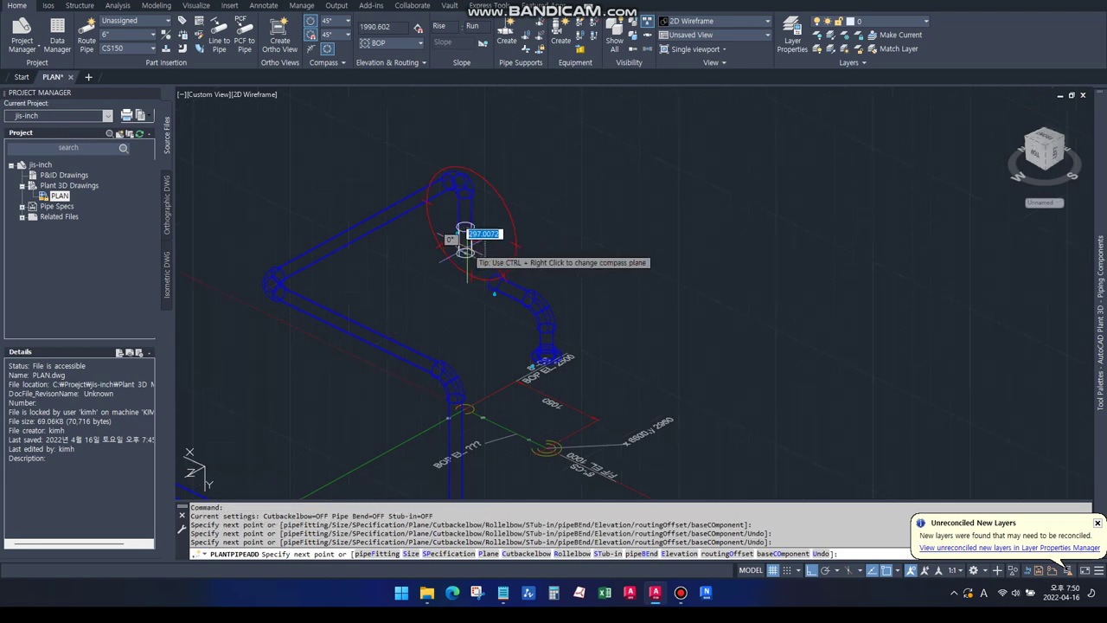
pyautogui.press('Return')
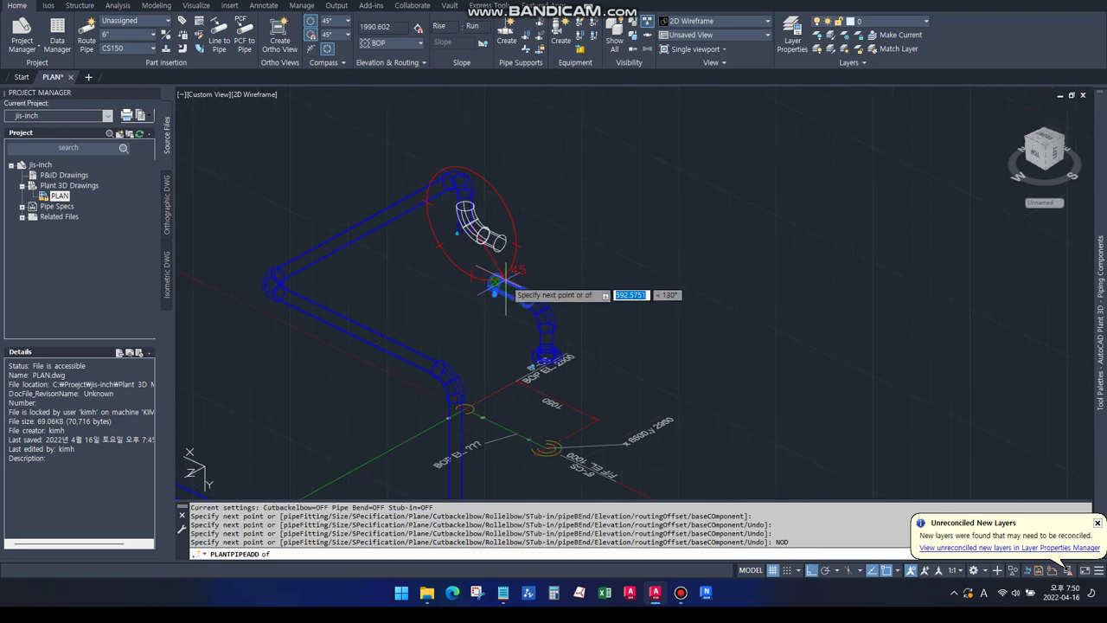
pyautogui.click(511, 294)
pyautogui.click(551, 316)
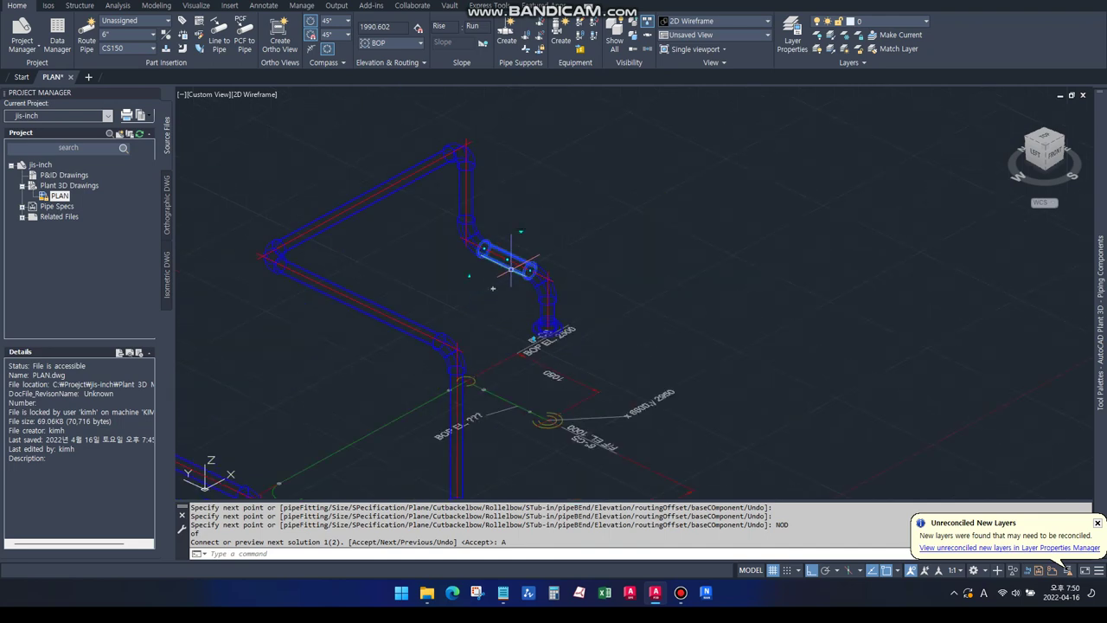
pyautogui.scroll(4, 511, 259)
# Step: Set the diagonal pipe's bottom-of-pipe elevation to 1500
pyautogui.click(404, 311)
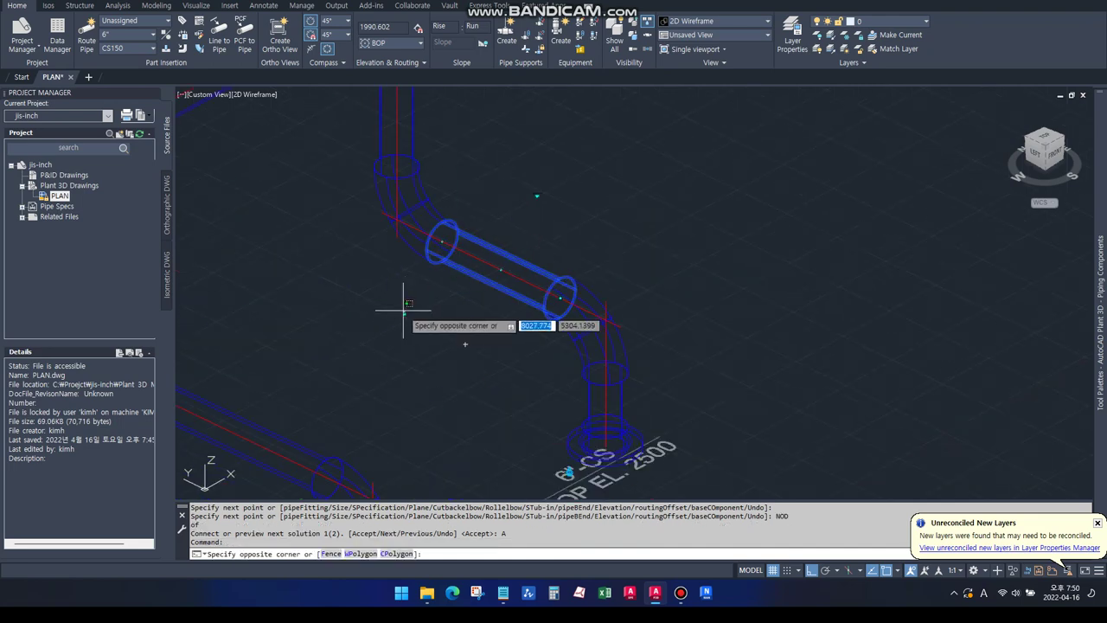
pyautogui.click(404, 312)
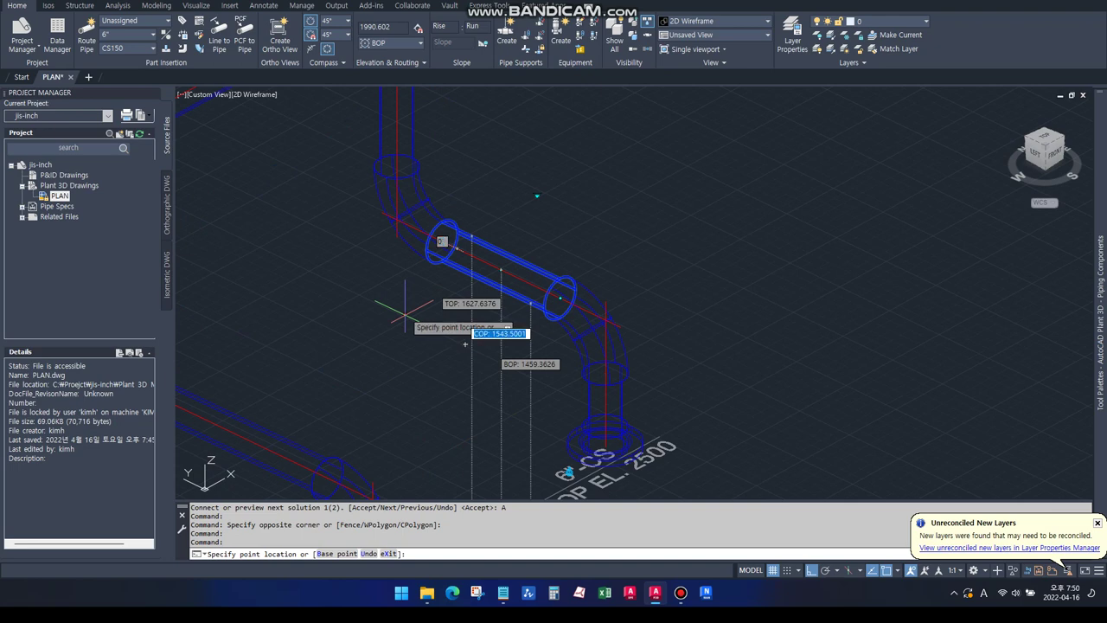
pyautogui.press('Tab')
pyautogui.write('150')
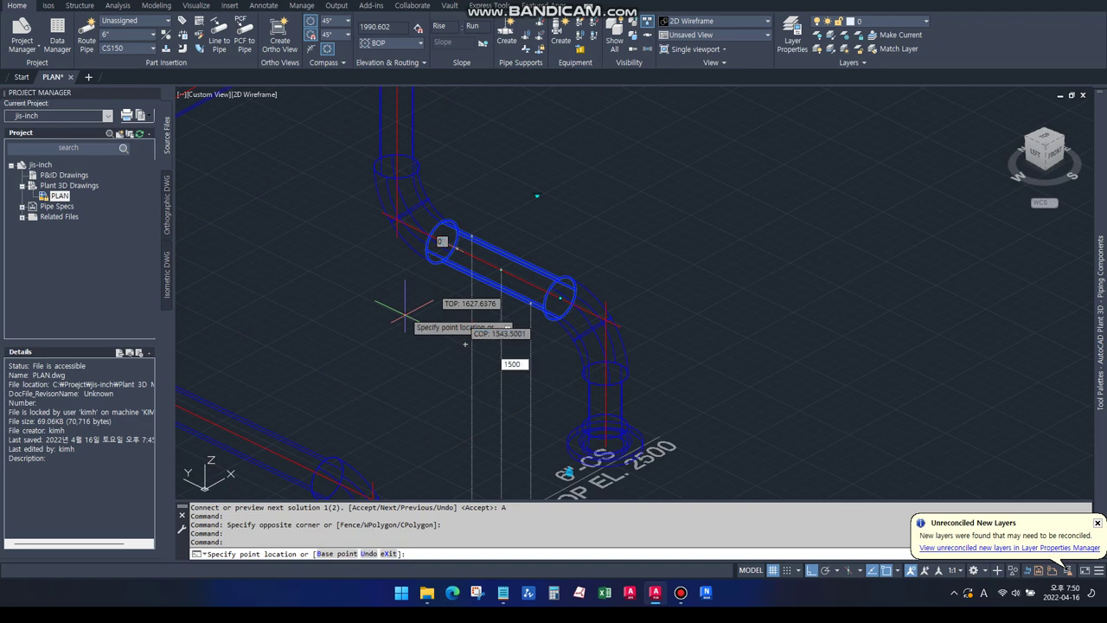
pyautogui.press('Return')
pyautogui.press('Escape')
pyautogui.moveTo(563, 346)
pyautogui.keyDown('shift'); pyautogui.mouseDown(button='middle')
pyautogui.moveTo(506, 411)
pyautogui.moveTo(550, 374)
pyautogui.mouseUp(button='middle'); pyautogui.keyUp('shift')
pyautogui.scroll(5, 550, 374)
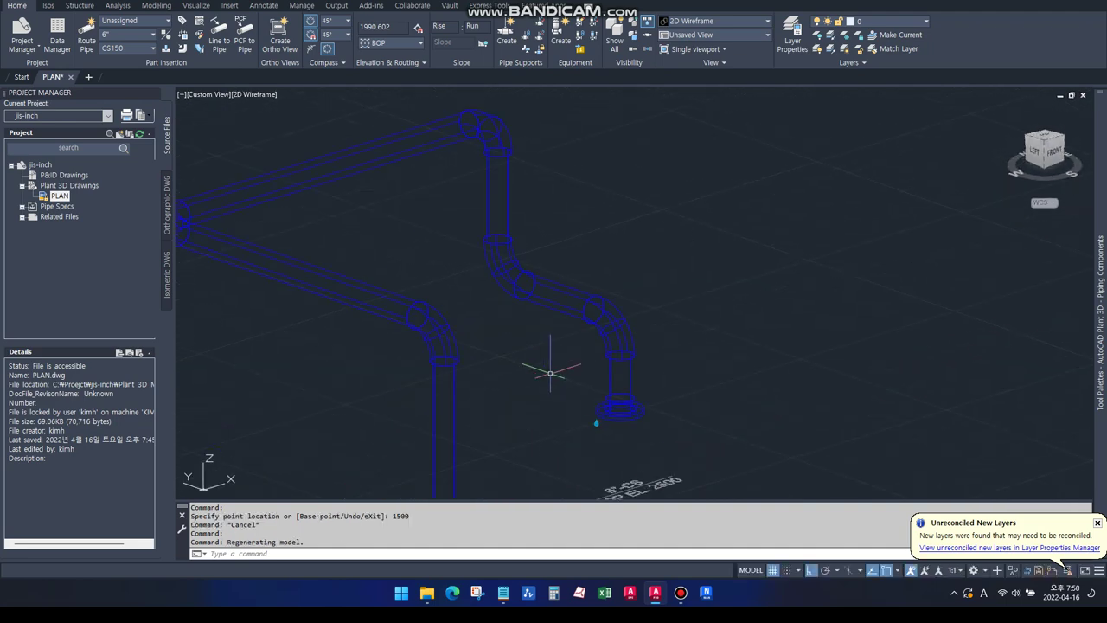
pyautogui.scroll(4, 550, 374)
# Step: Erase the lower elbow and its pipe with a crossing window
pyautogui.write('E')
pyautogui.press('Return')
pyautogui.write('C')
pyautogui.press('Return')
pyautogui.click(689, 361)
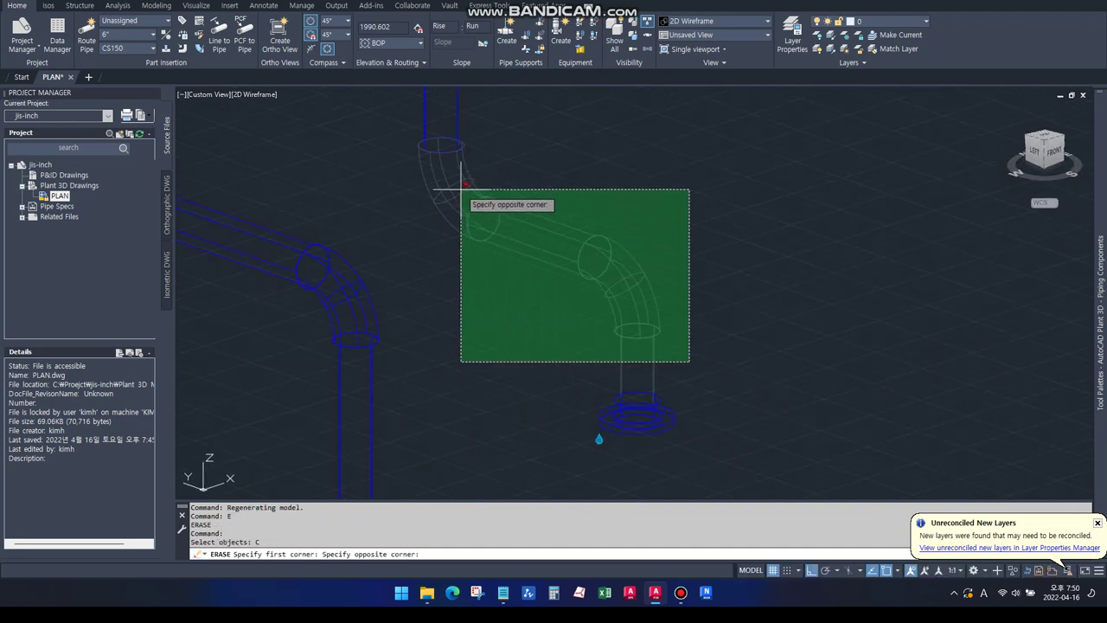
pyautogui.click(463, 184)
pyautogui.press('Return')
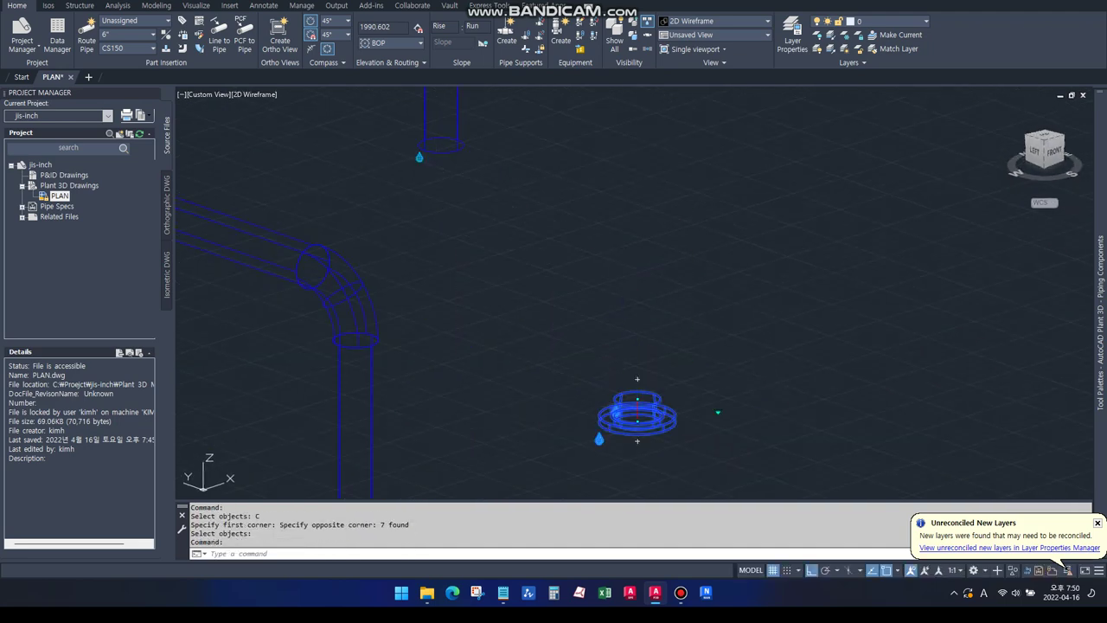
# Step: Route a new pipe from the flange to the upper pipe end and accept the connection
pyautogui.click(638, 379)
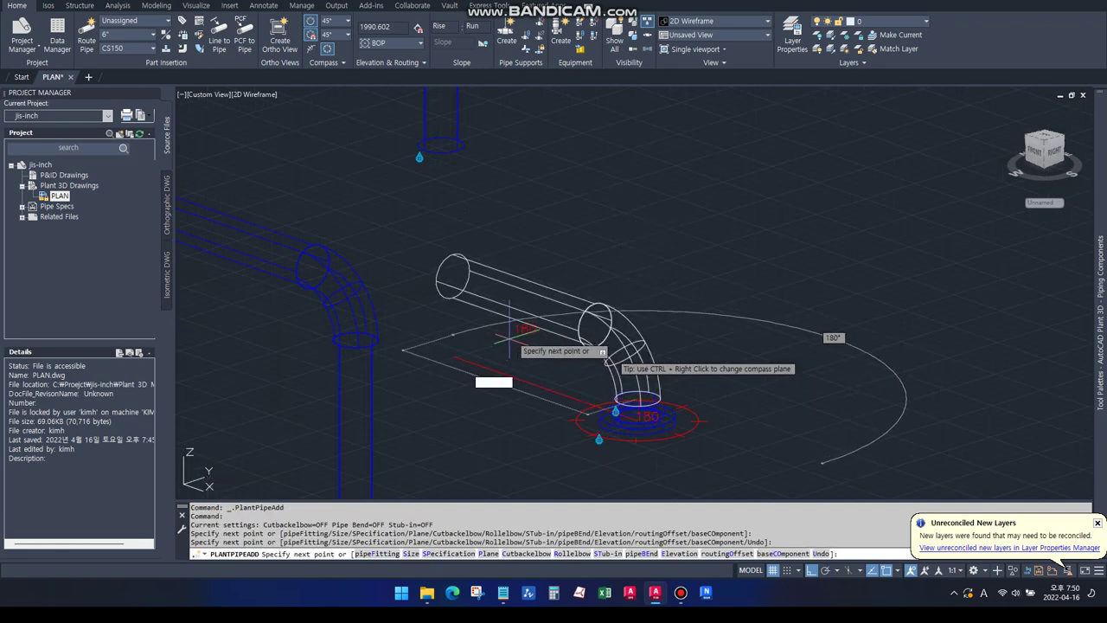
pyautogui.click(508, 333)
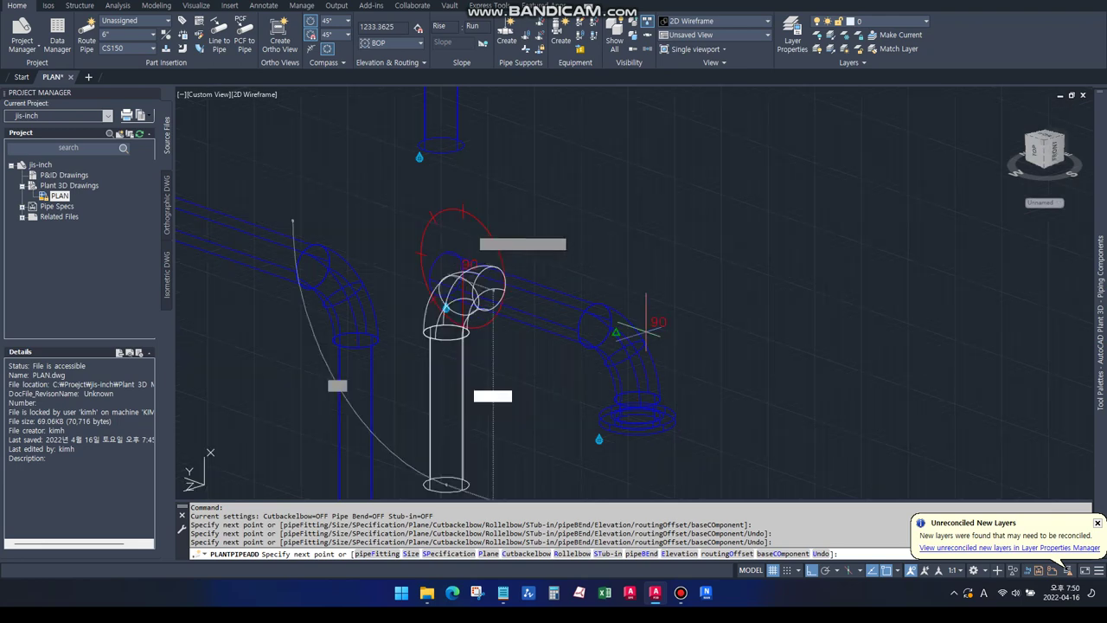
pyautogui.write('OD')
pyautogui.press('Return')
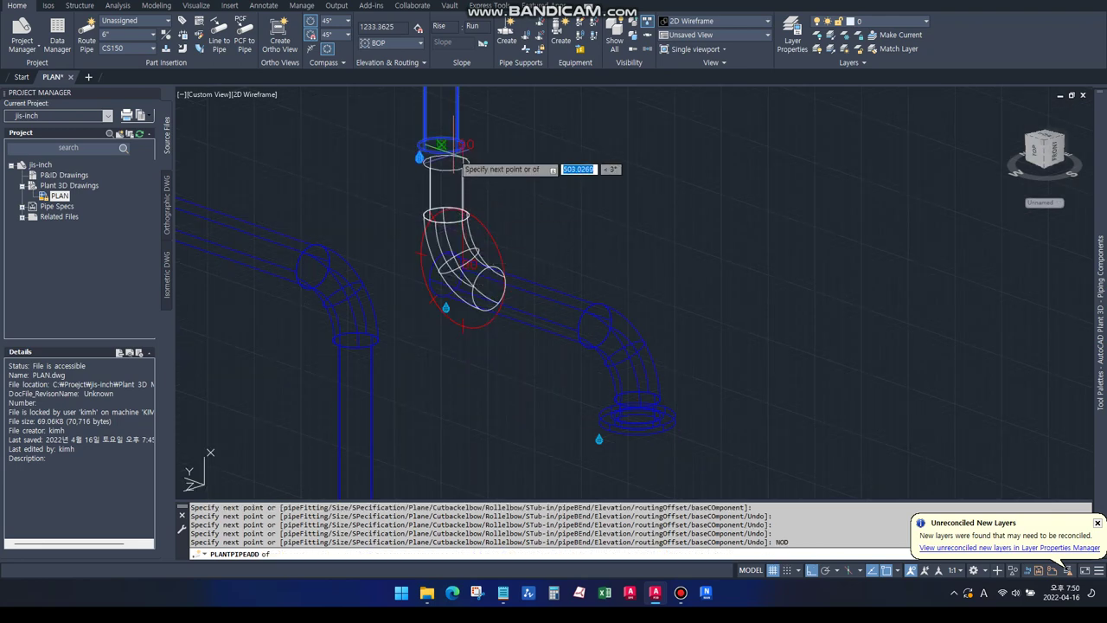
pyautogui.click(466, 166)
pyautogui.click(487, 184)
pyautogui.scroll(-5, 489, 225)
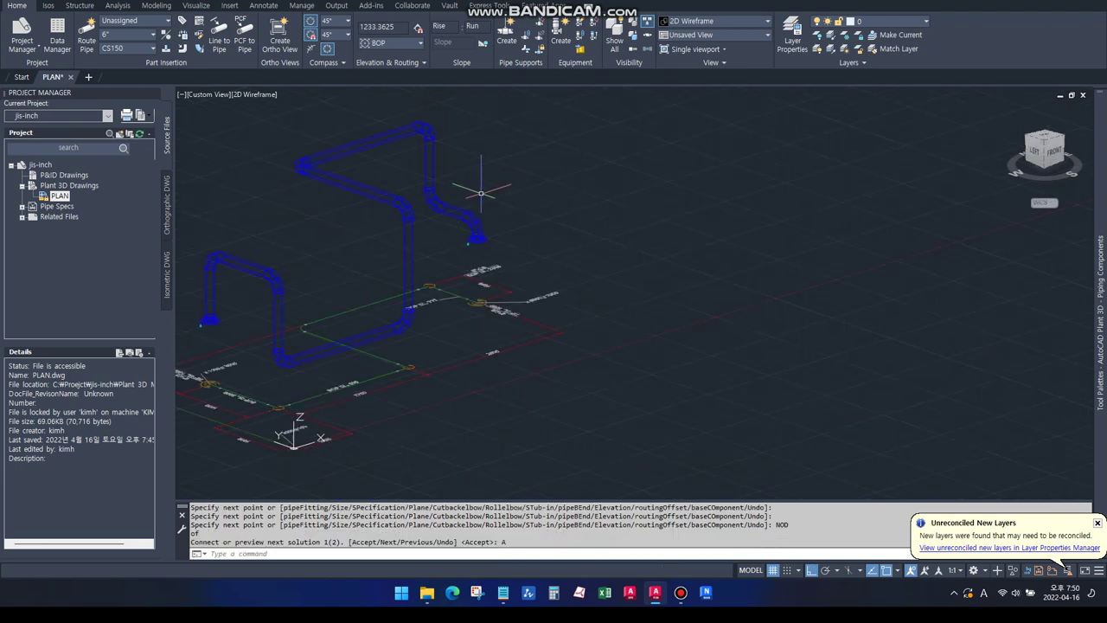
pyautogui.keyDown('shift'); pyautogui.moveTo(497, 290); pyautogui.dragTo(420, 298, button='middle'); pyautogui.keyUp('shift')
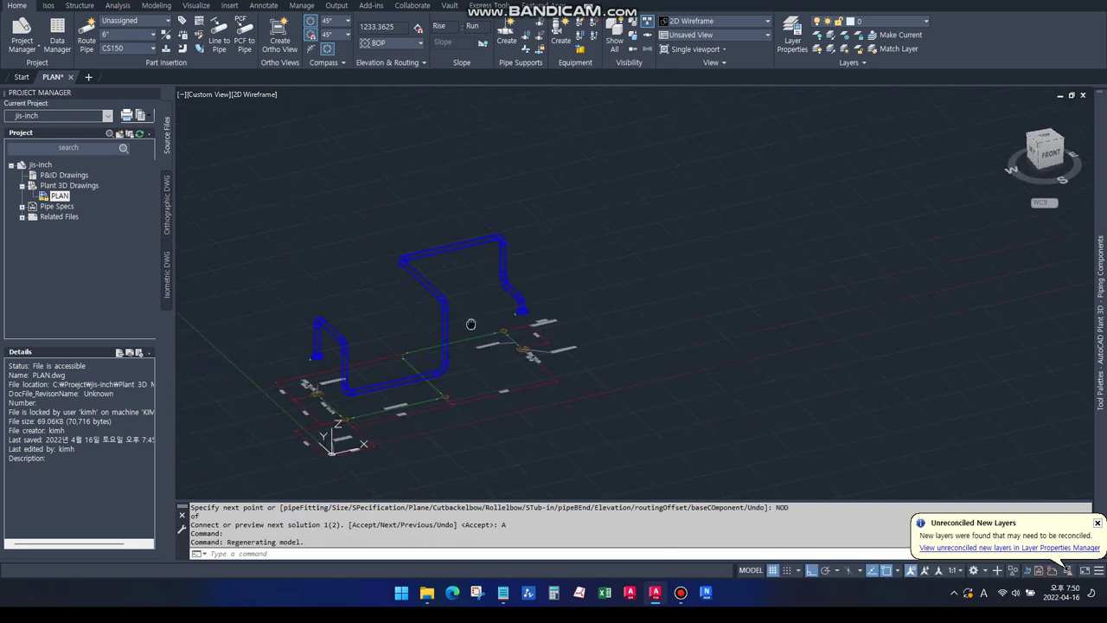
pyautogui.scroll(-2, 420, 299)
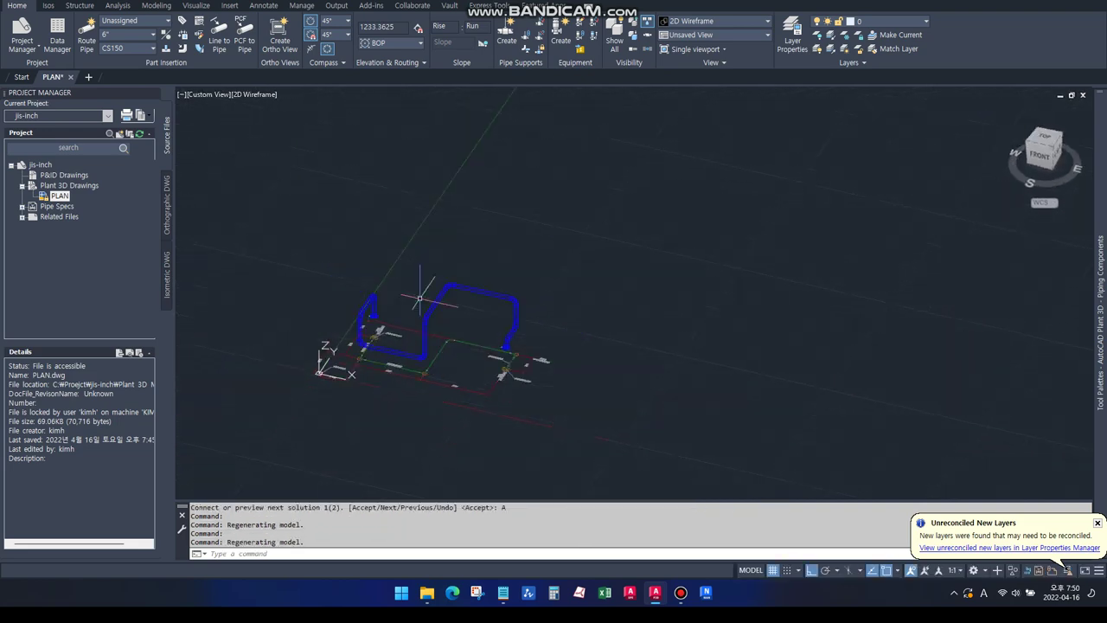
pyautogui.click(48, 6)
# Step: Add a flow arrow to the pipe and accept its flow direction
pyautogui.click(193, 35)
pyautogui.scroll(2, 435, 298)
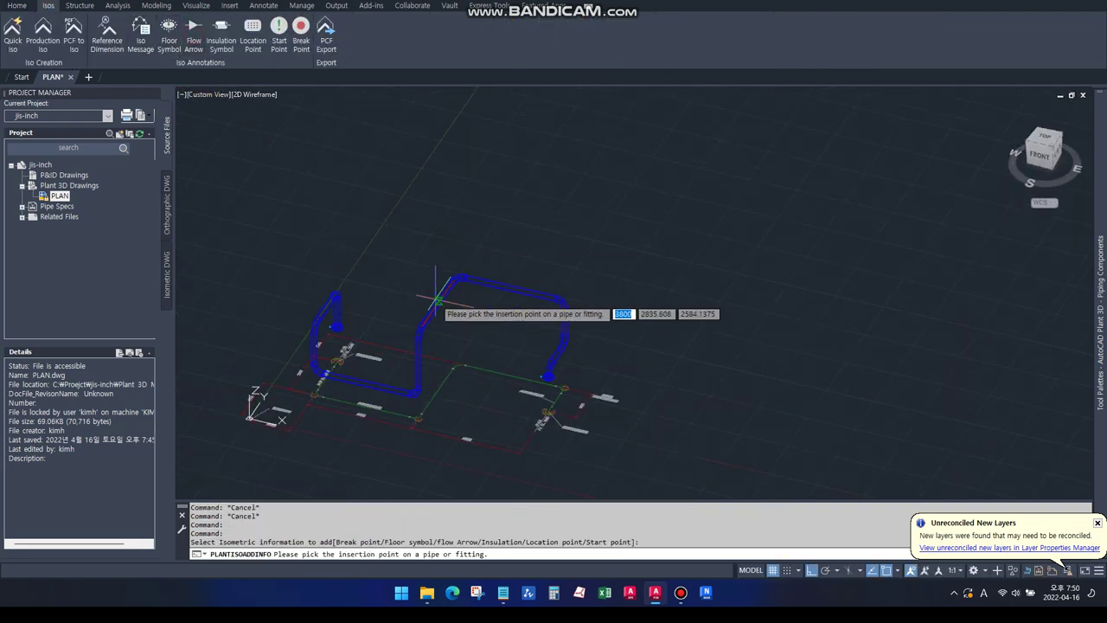
pyautogui.scroll(2, 435, 298)
pyautogui.click(440, 304)
pyautogui.write('A')
pyautogui.press('Return')
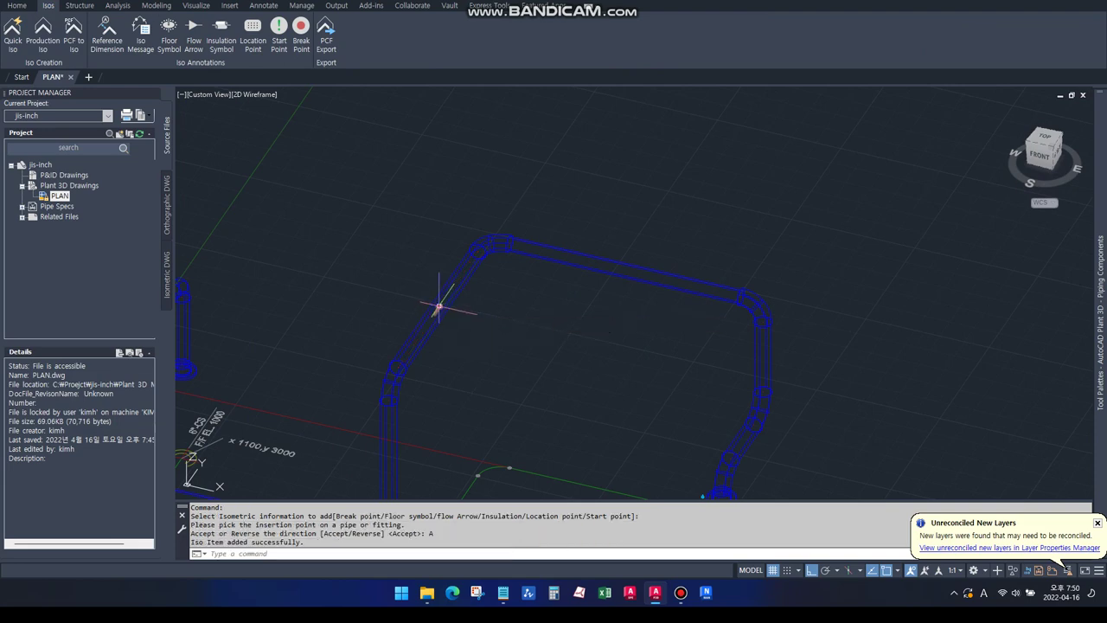
# Step: Create a quick isometric from all 40 window-selected pipe components
pyautogui.scroll(-5, 440, 304)
pyautogui.keyDown('shift'); pyautogui.moveTo(439, 305); pyautogui.dragTo(363, 346, button='middle'); pyautogui.keyUp('shift')
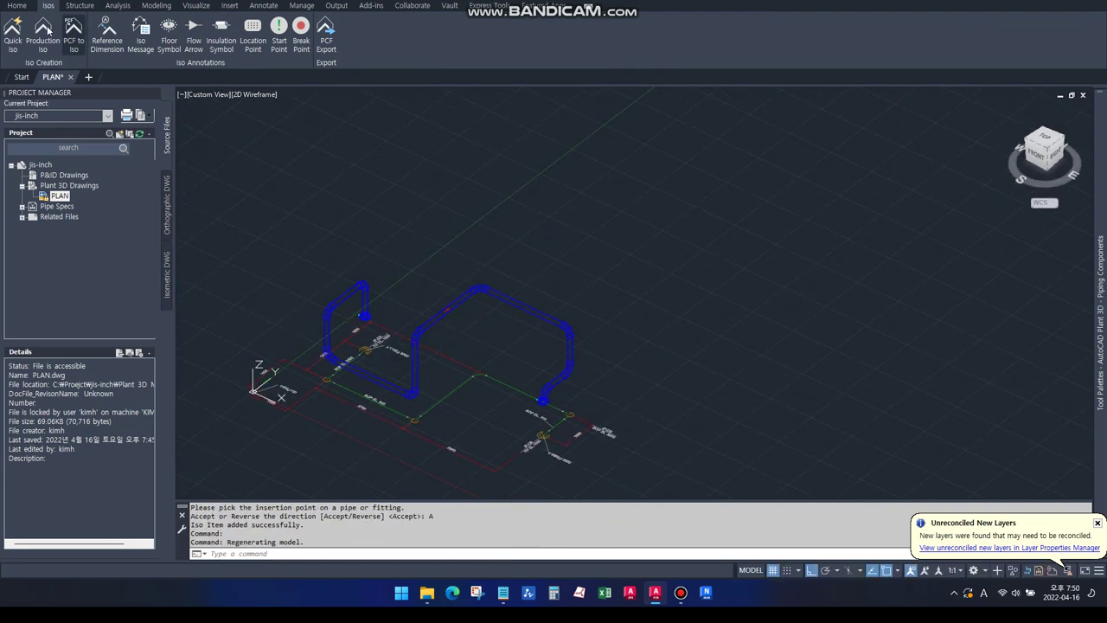
pyautogui.click(13, 30)
pyautogui.click(282, 221)
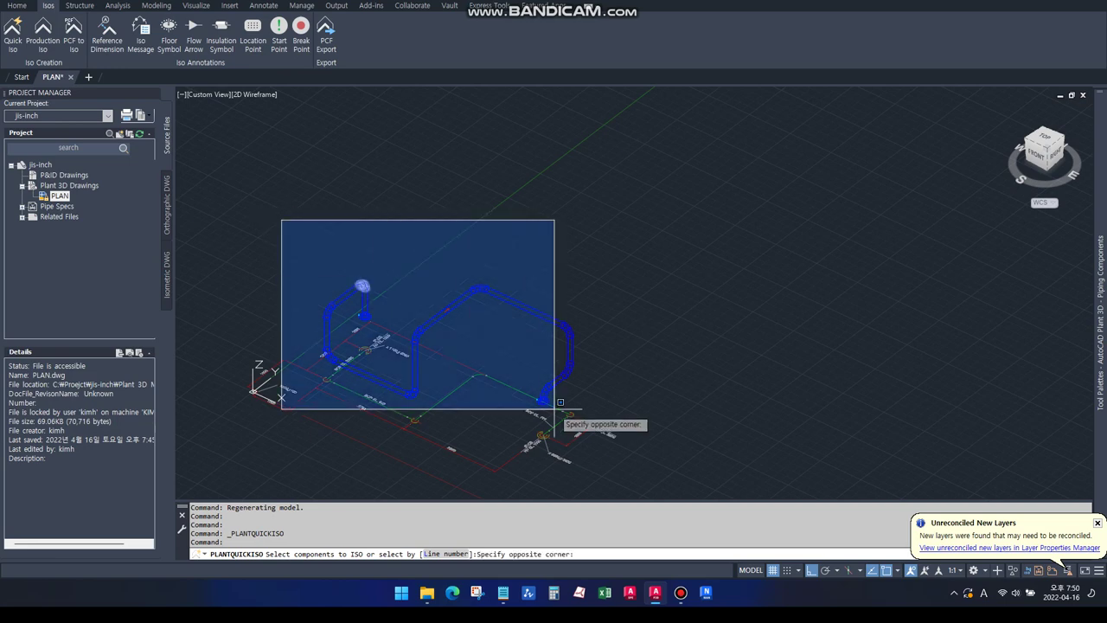
pyautogui.click(663, 464)
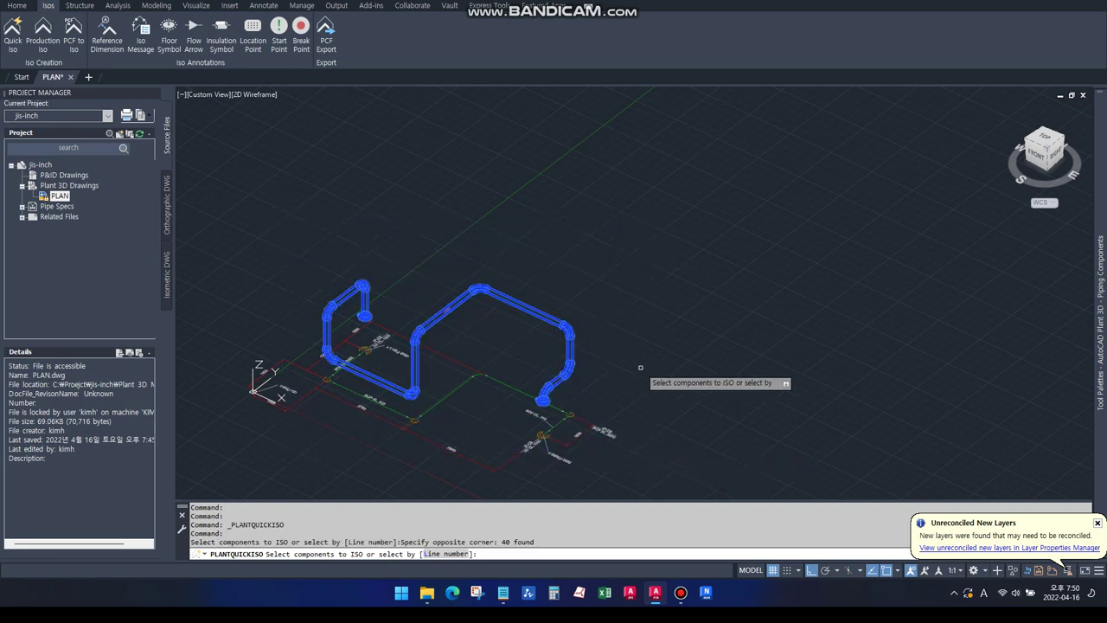
pyautogui.press('Return')
pyautogui.click(291, 158)
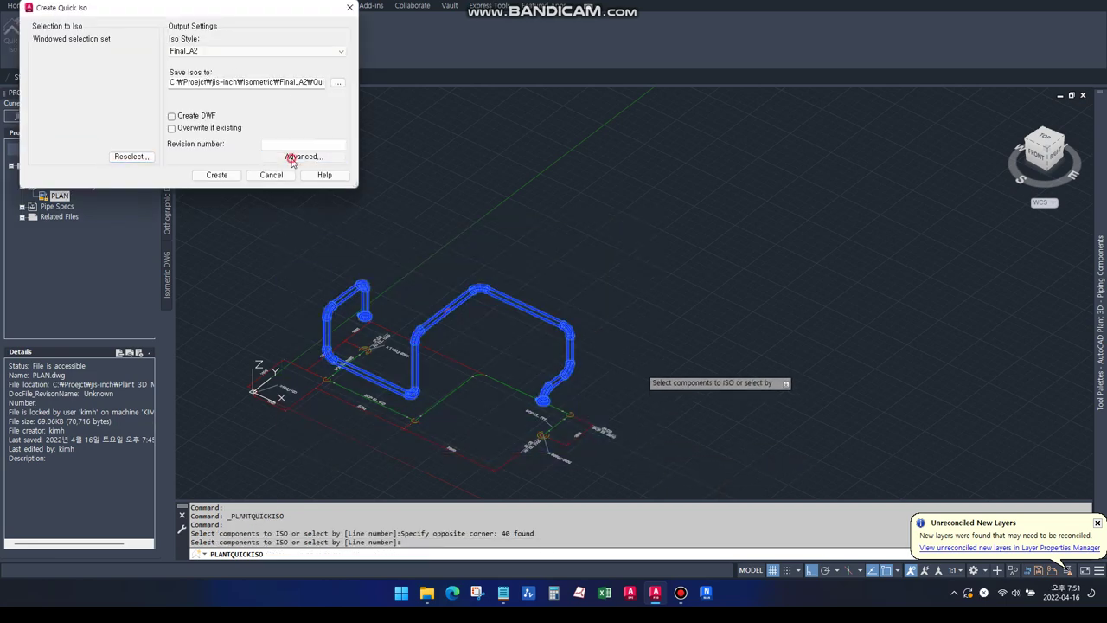
pyautogui.click(284, 225)
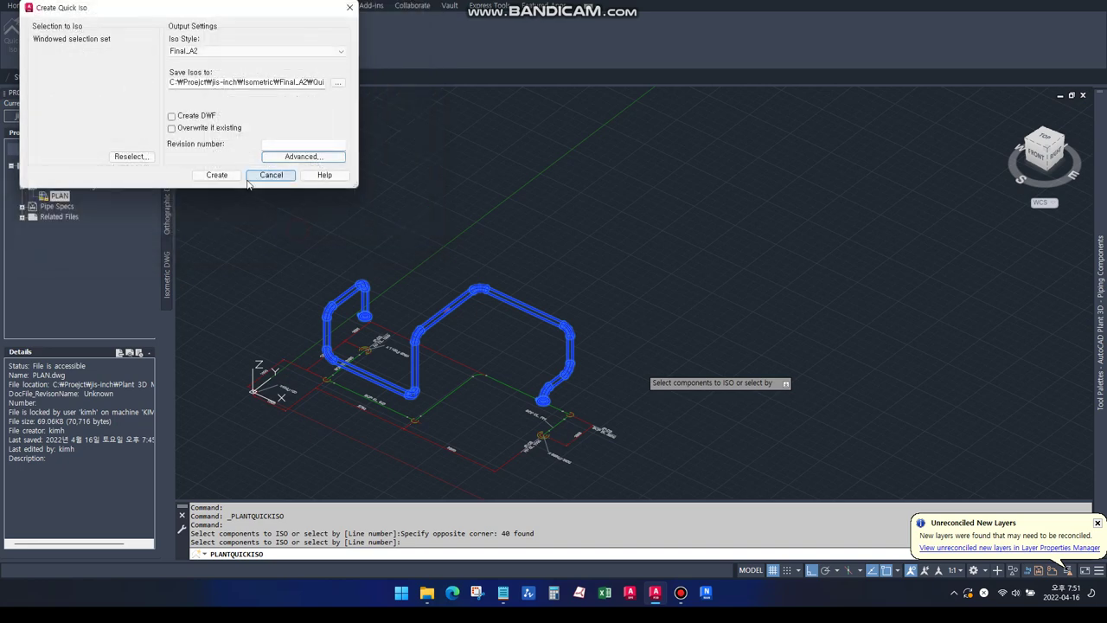
pyautogui.click(216, 174)
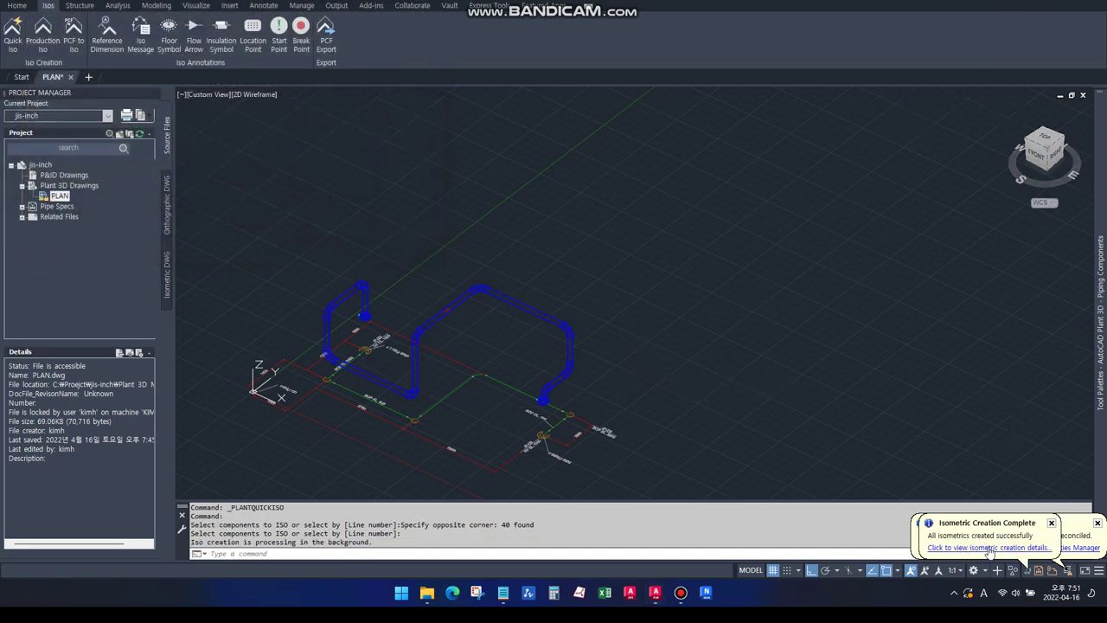
# Step: Open the generated UserDefinedLine (3).dwg isometric from the creation details and zoom in
pyautogui.click(994, 548)
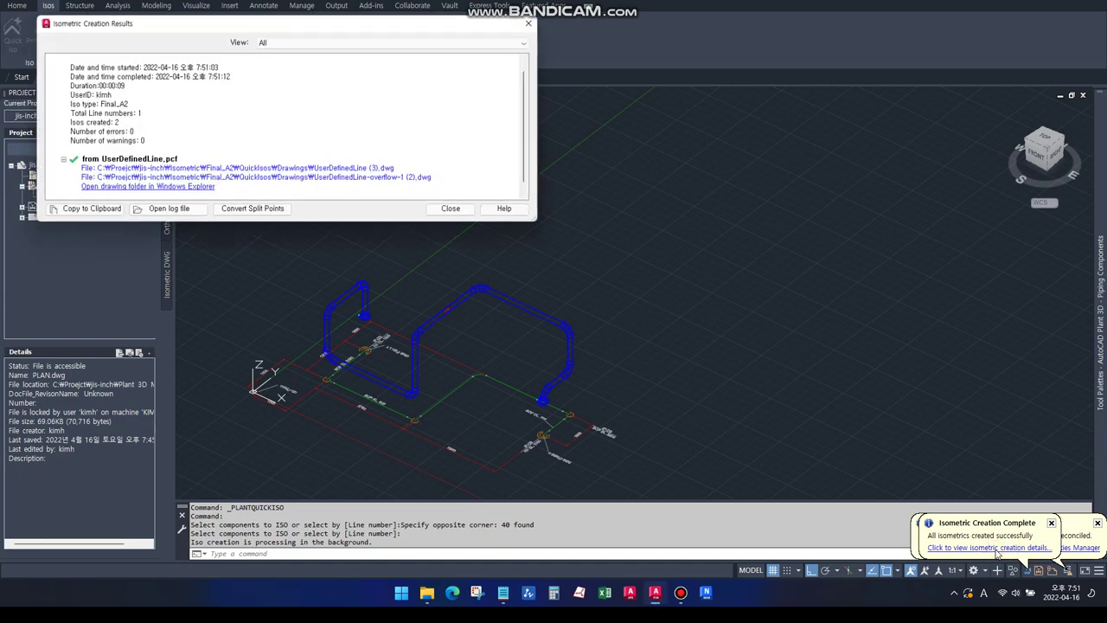
pyautogui.click(368, 169)
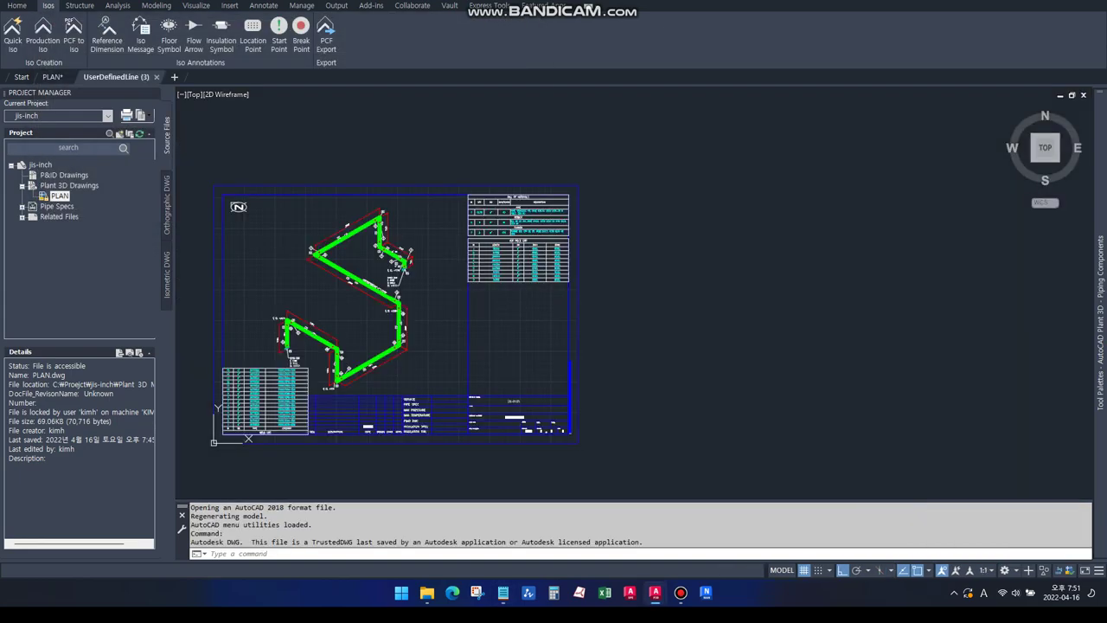
pyautogui.scroll(2, 363, 277)
pyautogui.scroll(2, 469, 292)
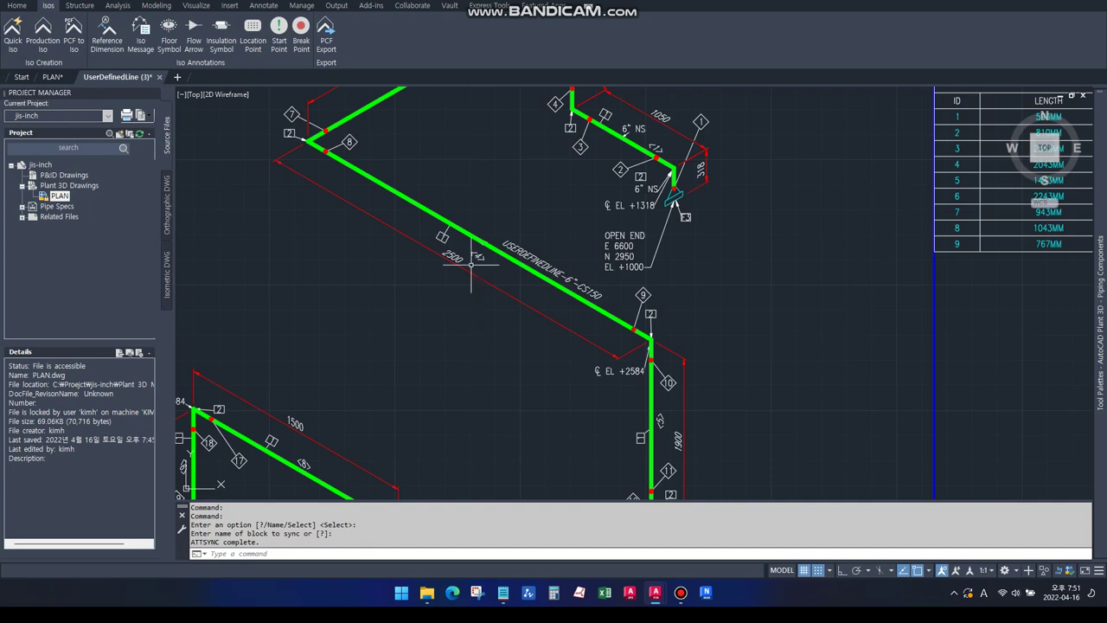
pyautogui.scroll(1, 473, 244)
pyautogui.scroll(-2, 454, 249)
pyautogui.scroll(-3, 449, 251)
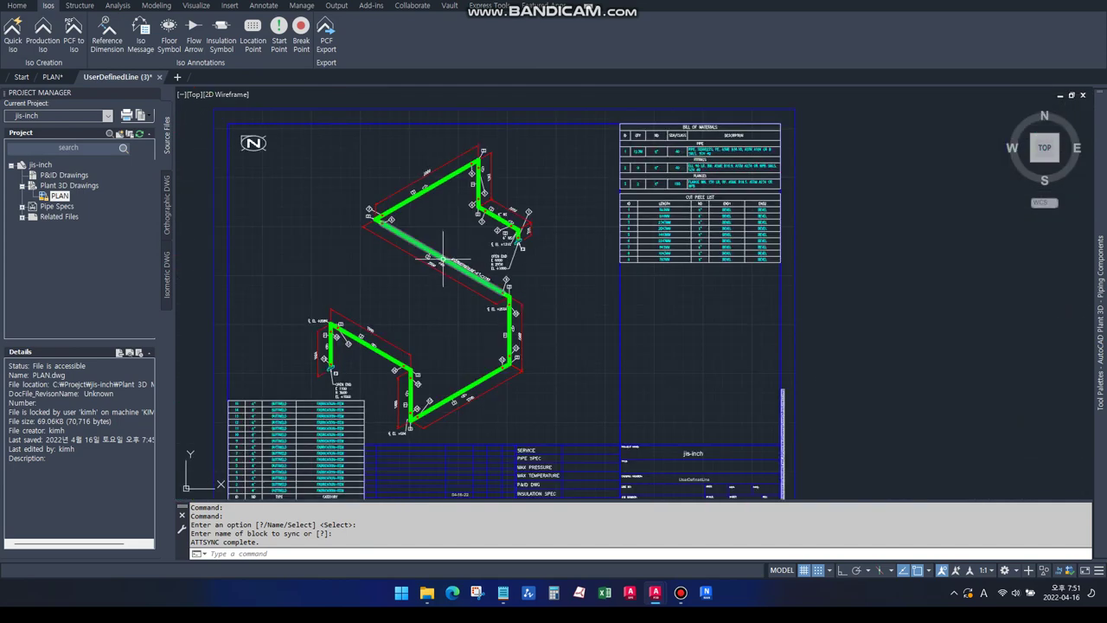
pyautogui.scroll(1, 518, 293)
pyautogui.scroll(2, 518, 293)
pyautogui.scroll(2, 382, 423)
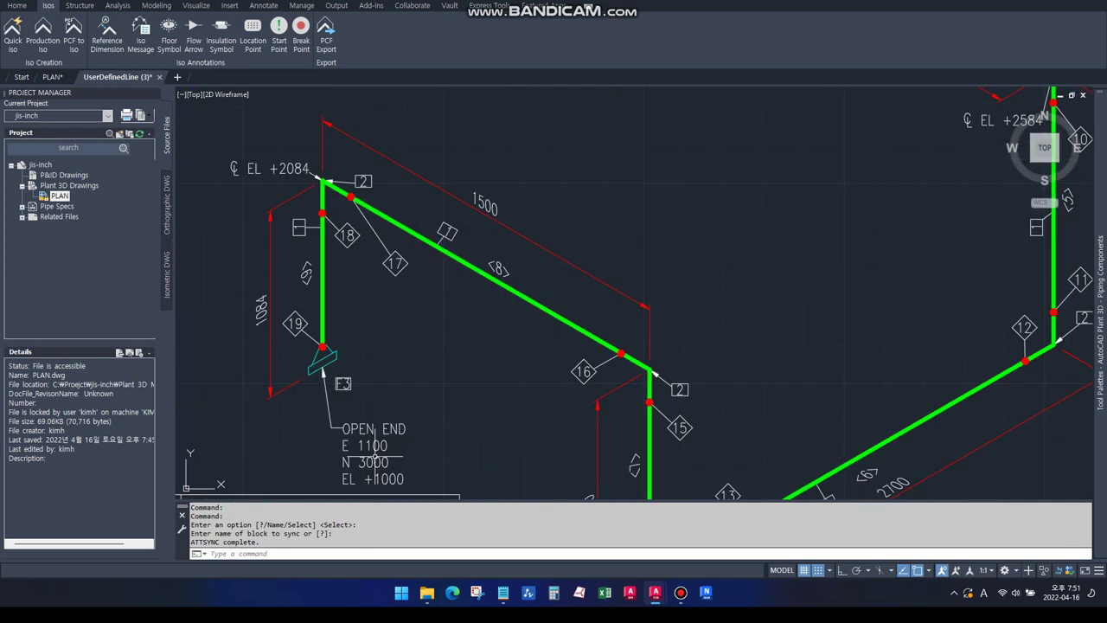
# Step: Zoom around the isometric's BOM and cut piece list, then return to PLAN
pyautogui.scroll(-3, 391, 472)
pyautogui.scroll(1, 573, 328)
pyautogui.scroll(2, 522, 325)
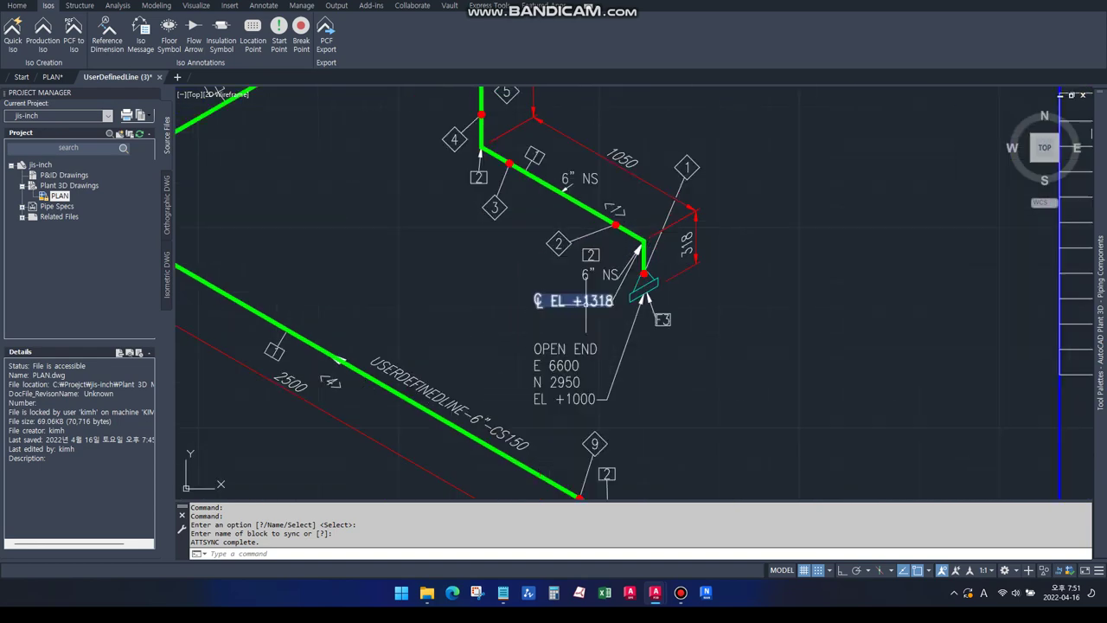
pyautogui.scroll(-3, 574, 373)
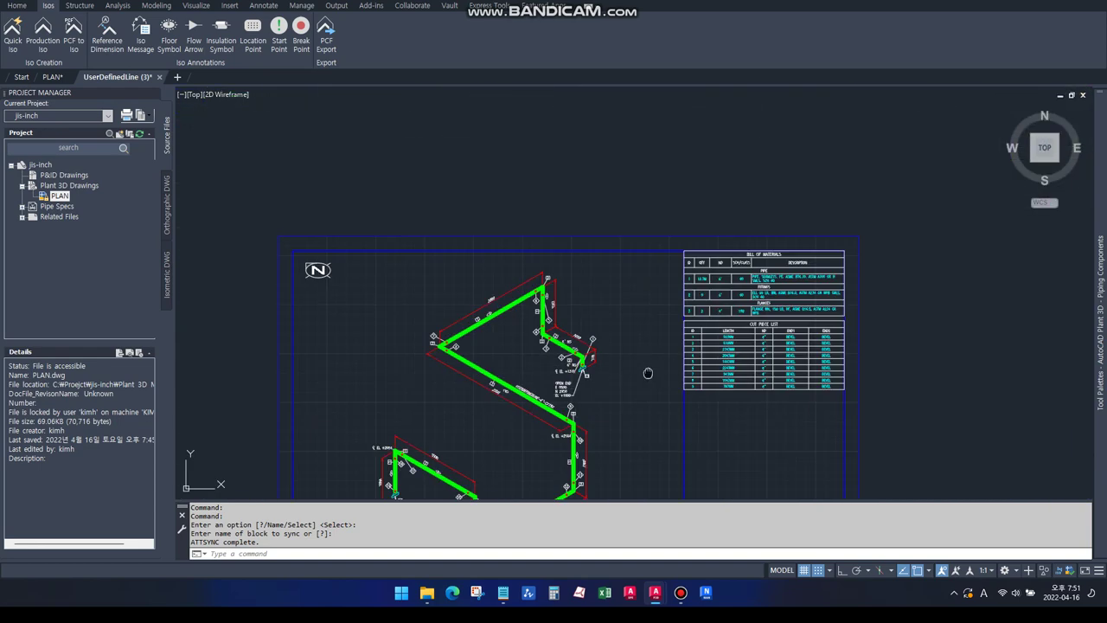
pyautogui.scroll(3, 666, 303)
pyautogui.scroll(2, 667, 303)
pyautogui.scroll(-4, 706, 273)
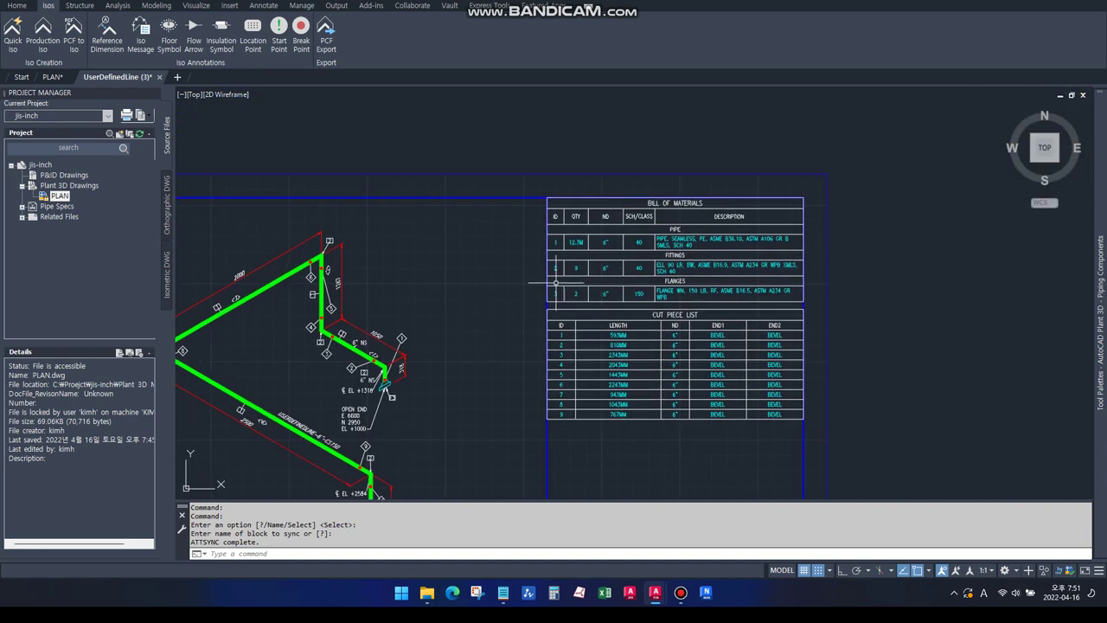
pyautogui.click(52, 79)
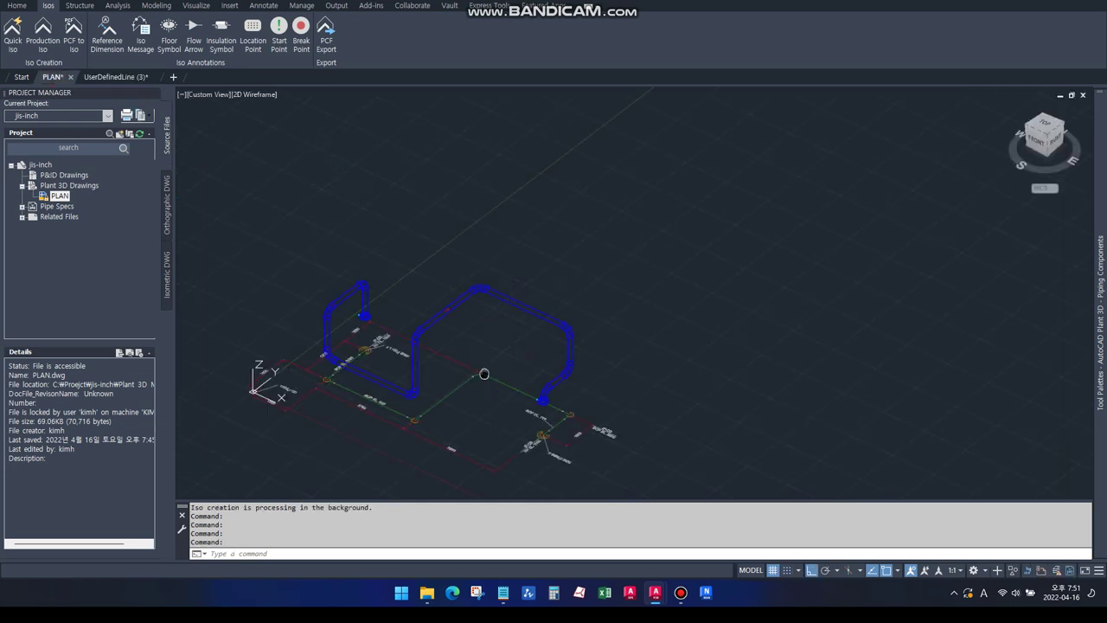
# Step: Shade the PLAN pipe model in Realistic visual style and float its drawing window
pyautogui.scroll(2, 518, 337)
pyautogui.scroll(3, 546, 334)
pyautogui.keyDown('shift'); pyautogui.moveTo(546, 334); pyautogui.dragTo(554, 326, button='middle'); pyautogui.keyUp('shift')
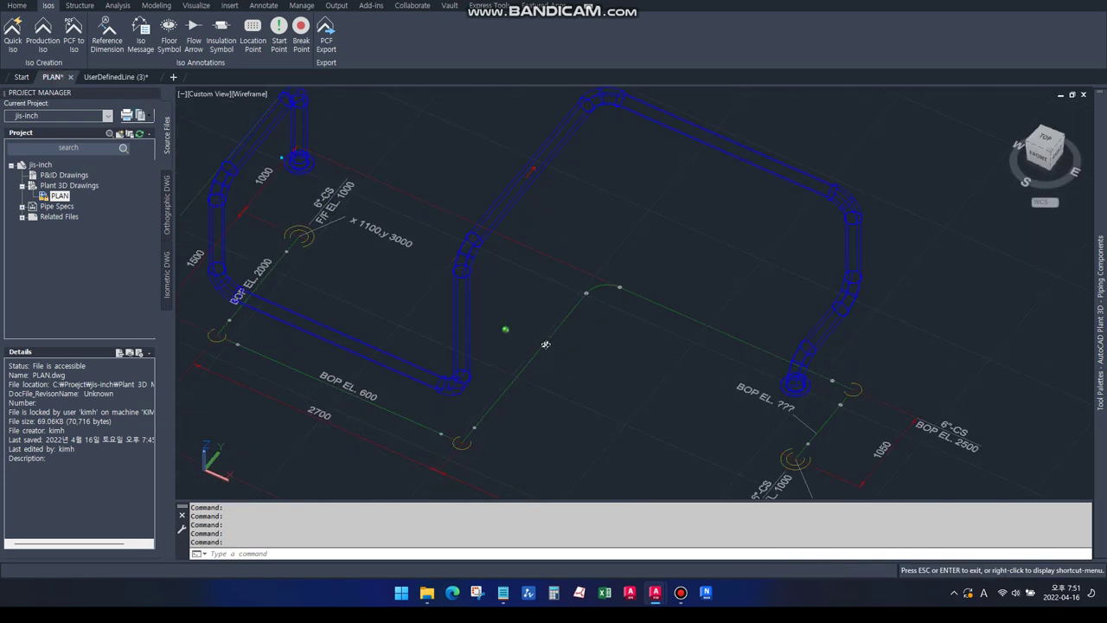
pyautogui.write('Vs')
pyautogui.press('Return')
pyautogui.write('r')
pyautogui.press('Return')
pyautogui.scroll(-4, 555, 326)
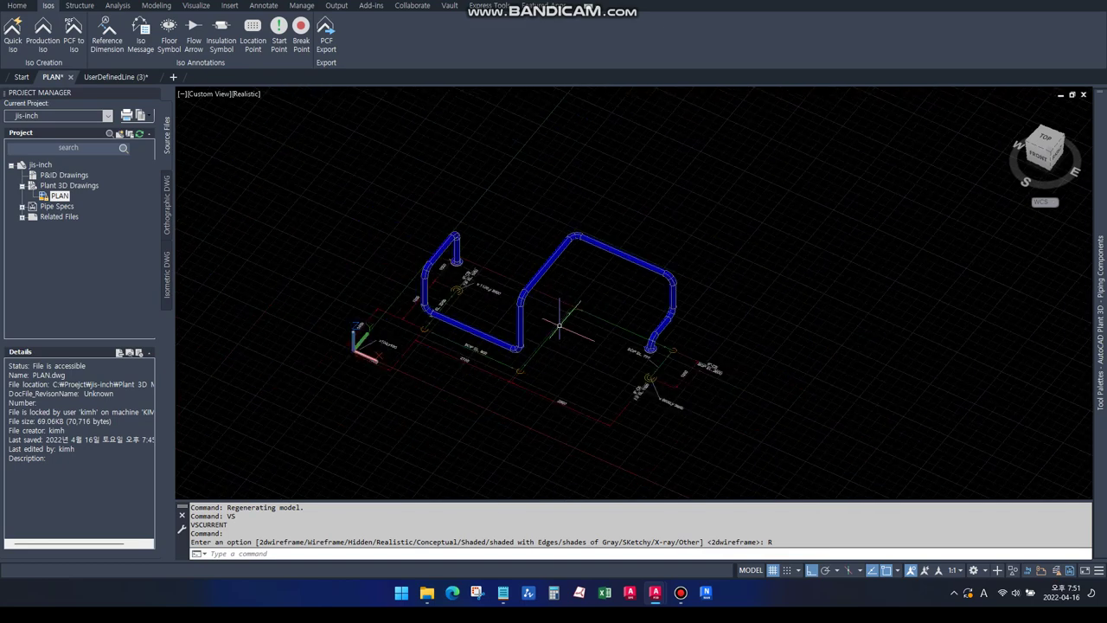
pyautogui.moveTo(556, 326)
pyautogui.keyDown('shift'); pyautogui.mouseDown(button='middle')
pyautogui.moveTo(521, 324)
pyautogui.moveTo(536, 313)
pyautogui.mouseUp(button='middle'); pyautogui.keyUp('shift')
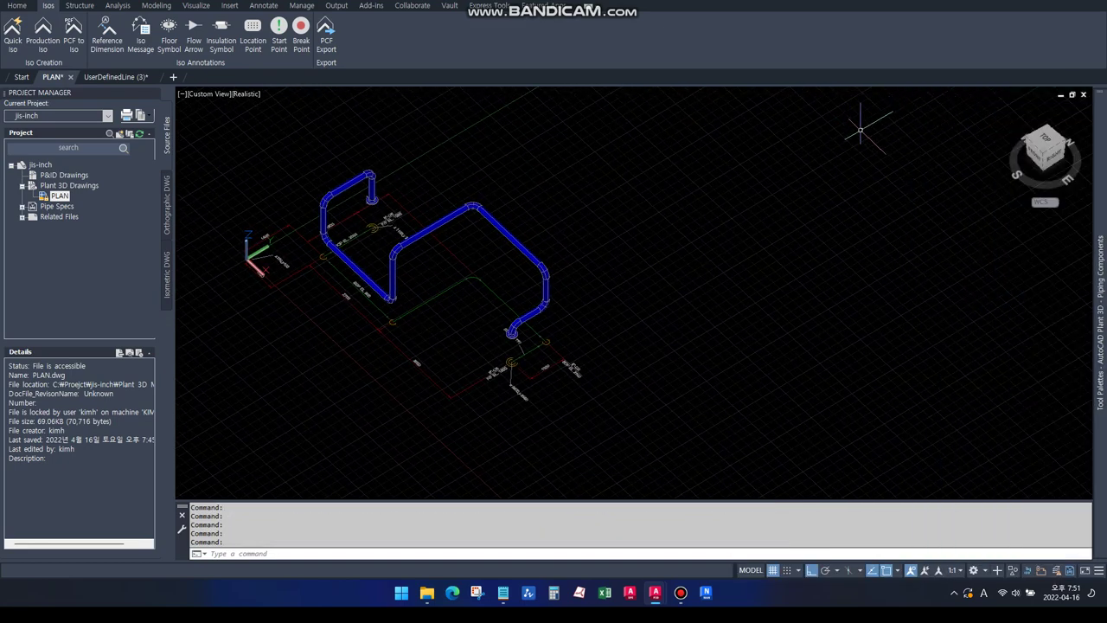
pyautogui.click(1071, 95)
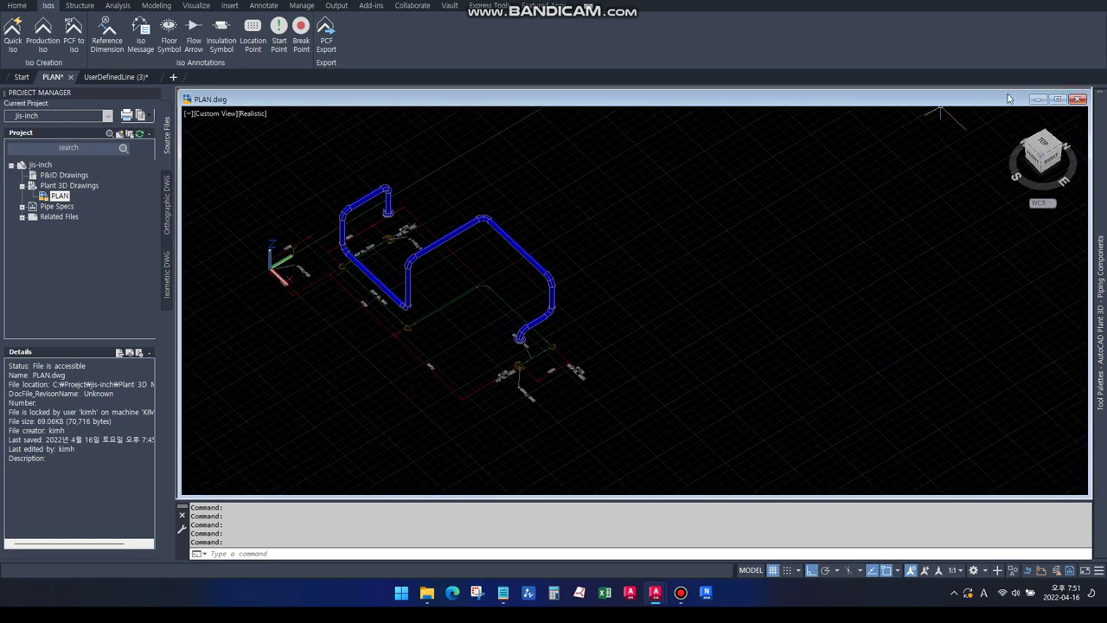
# Step: Tile the PLAN and UserDefinedLine (3) windows side by side and minimise Start
pyautogui.moveTo(1092, 89); pyautogui.dragTo(625, 91)
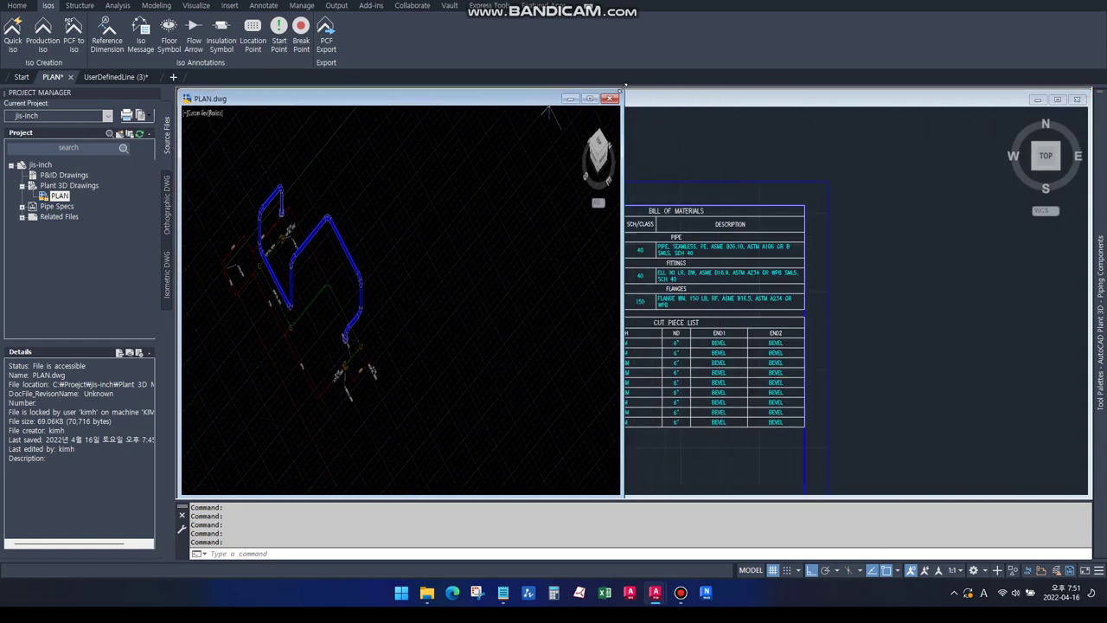
pyautogui.click(648, 99)
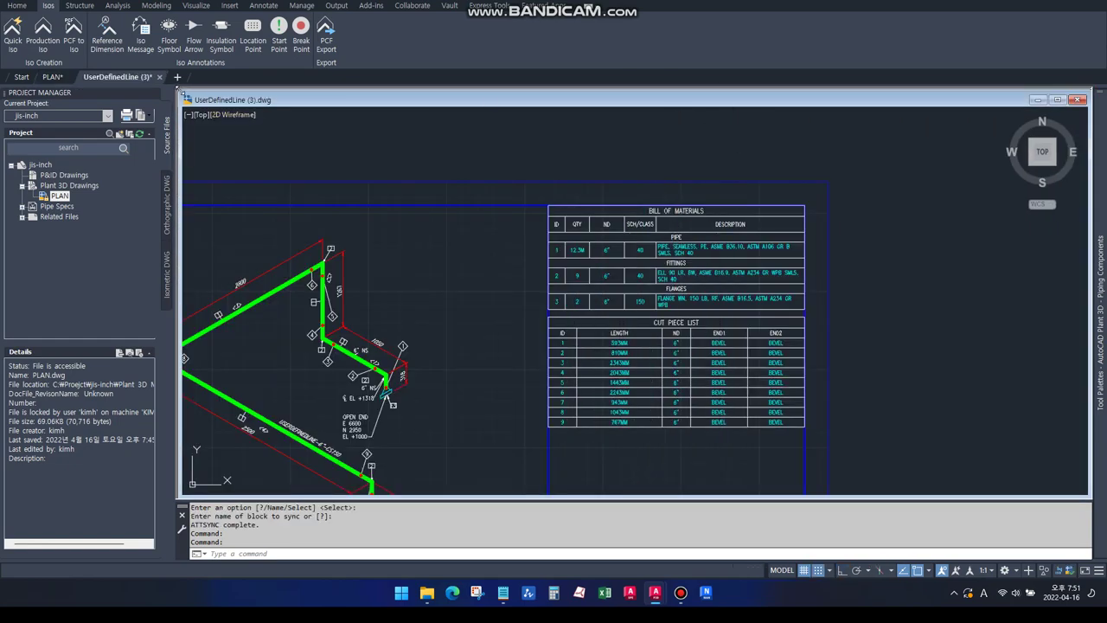
pyautogui.moveTo(178, 91); pyautogui.dragTo(595, 98)
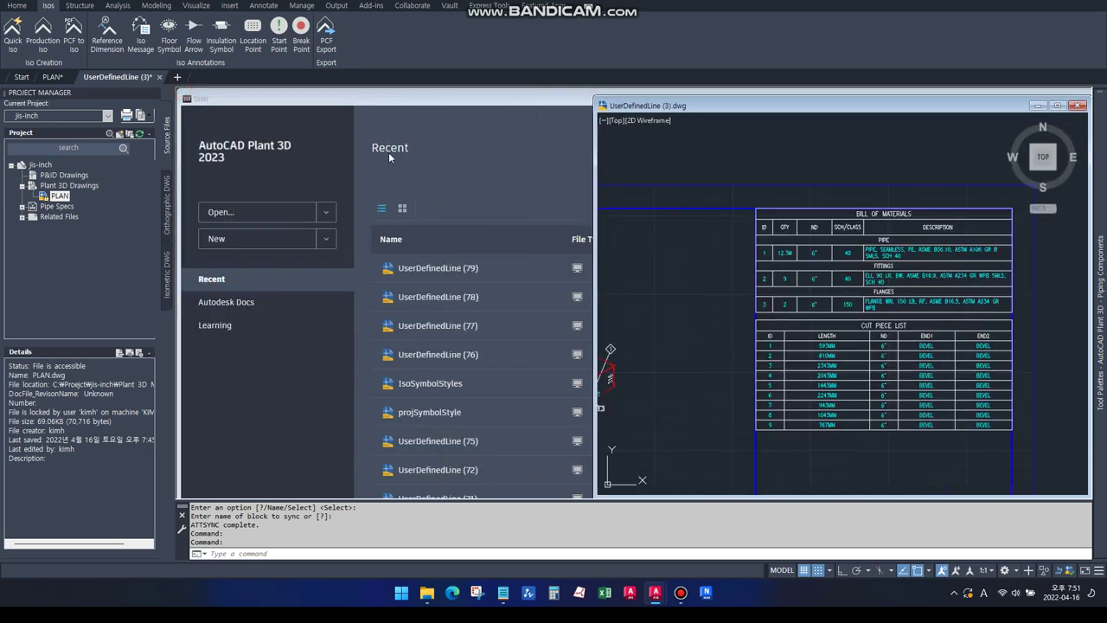
pyautogui.click(481, 102)
pyautogui.moveTo(947, 90); pyautogui.dragTo(778, 229)
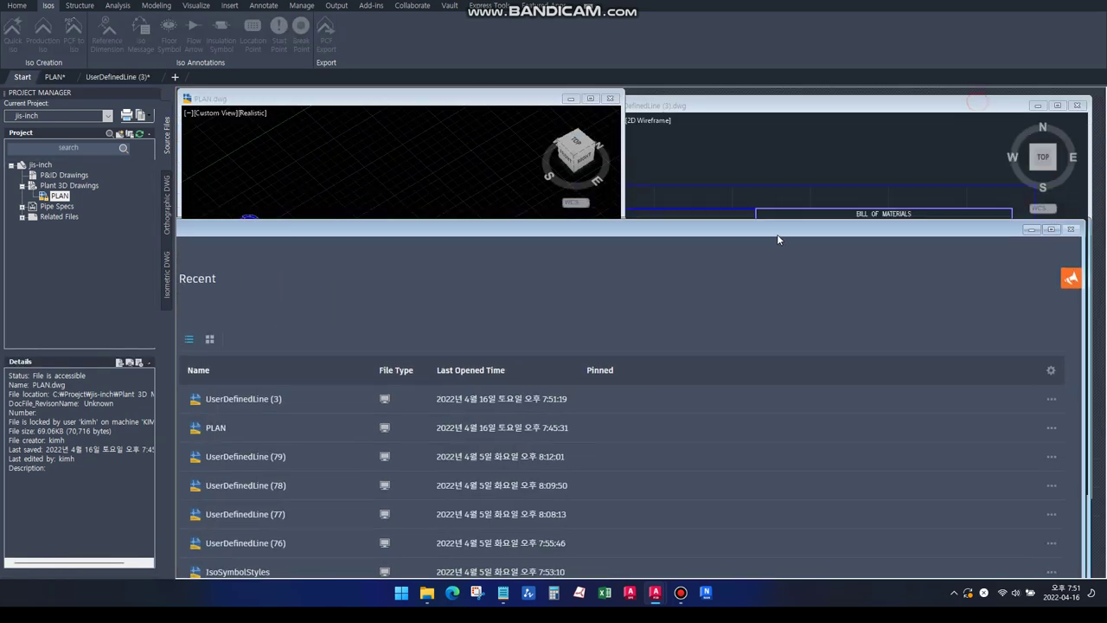
pyautogui.click(1024, 232)
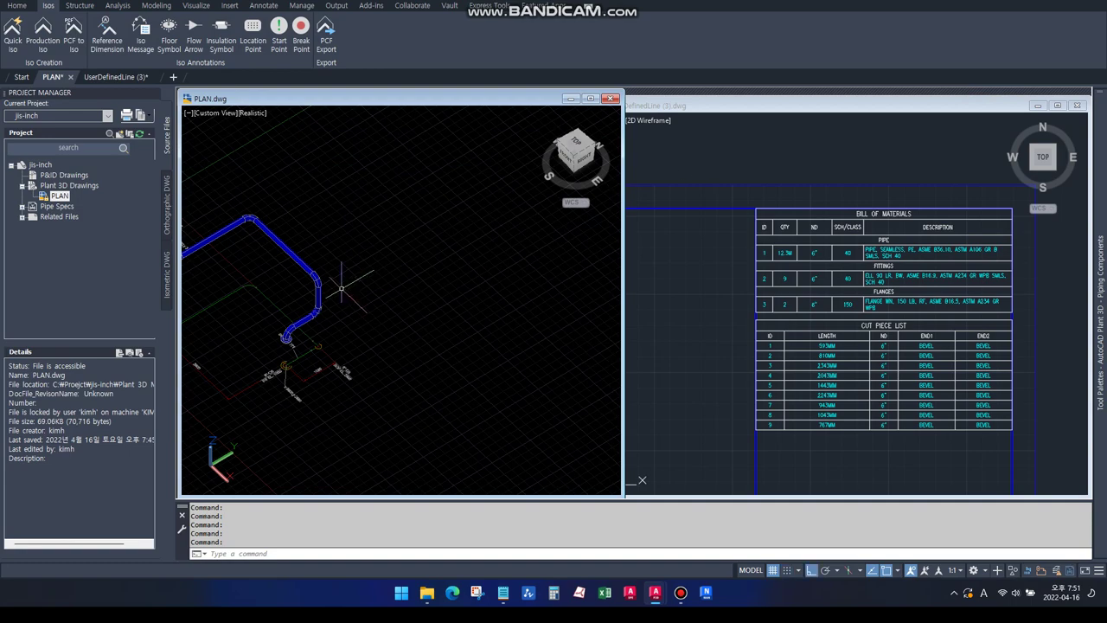
# Step: Position the model and isometric sheet in their windows and set the southwest isometric view
pyautogui.click(342, 288)
pyautogui.press('Escape')
pyautogui.moveTo(353, 297); pyautogui.dragTo(497, 267, button='middle')
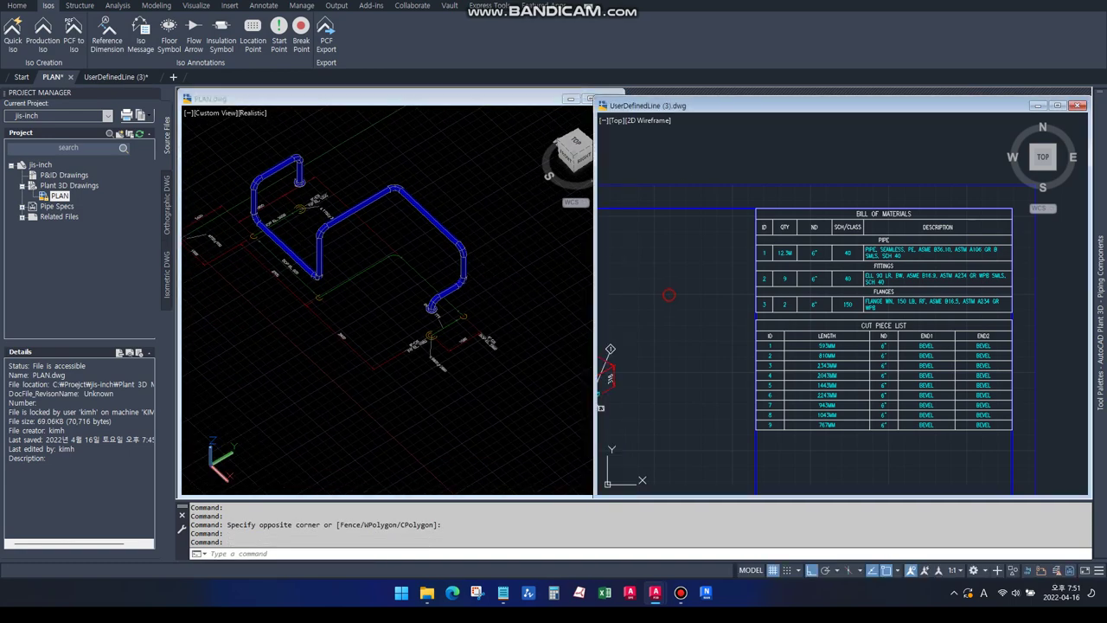
pyautogui.click(667, 308)
pyautogui.moveTo(668, 309); pyautogui.dragTo(873, 226, button='middle')
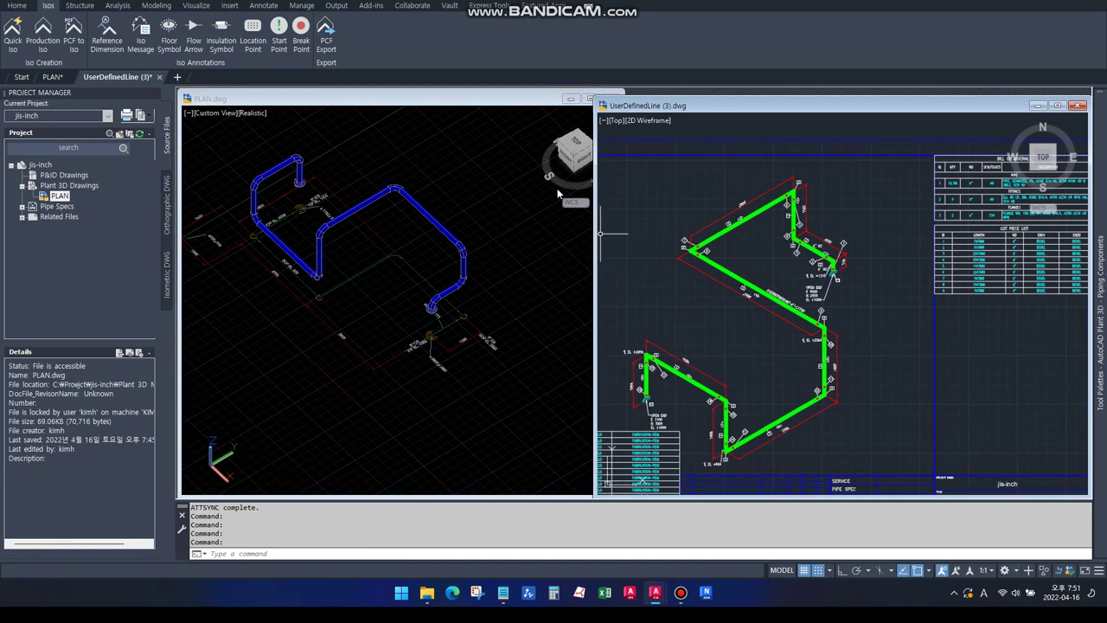
pyautogui.click(559, 147)
pyautogui.click(564, 151)
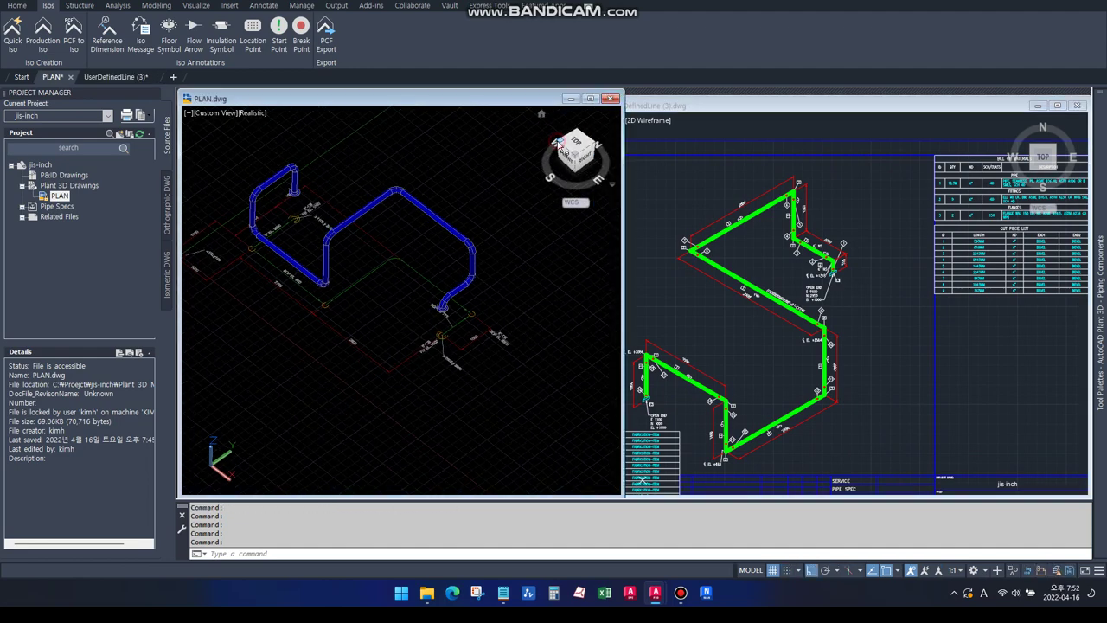
# Step: Zoom and pan the isometric sheet to frame its bill of materials beside the model
pyautogui.scroll(2, 436, 281)
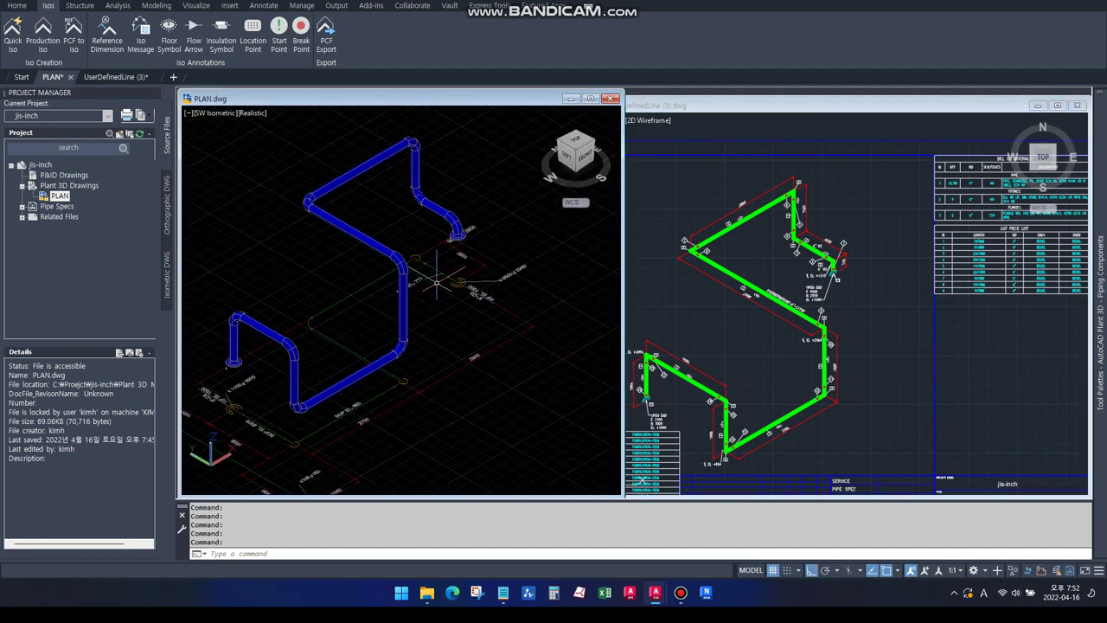
pyautogui.moveTo(804, 323); pyautogui.dragTo(791, 303, button='middle')
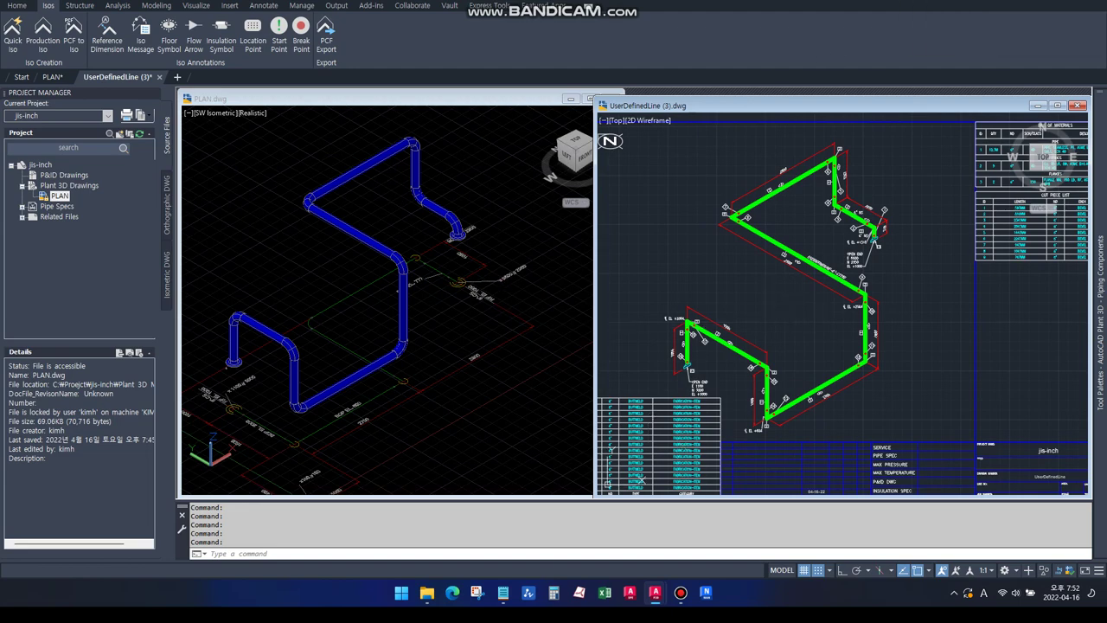
pyautogui.scroll(3, 829, 173)
pyautogui.scroll(3, 828, 174)
pyautogui.scroll(-1, 719, 242)
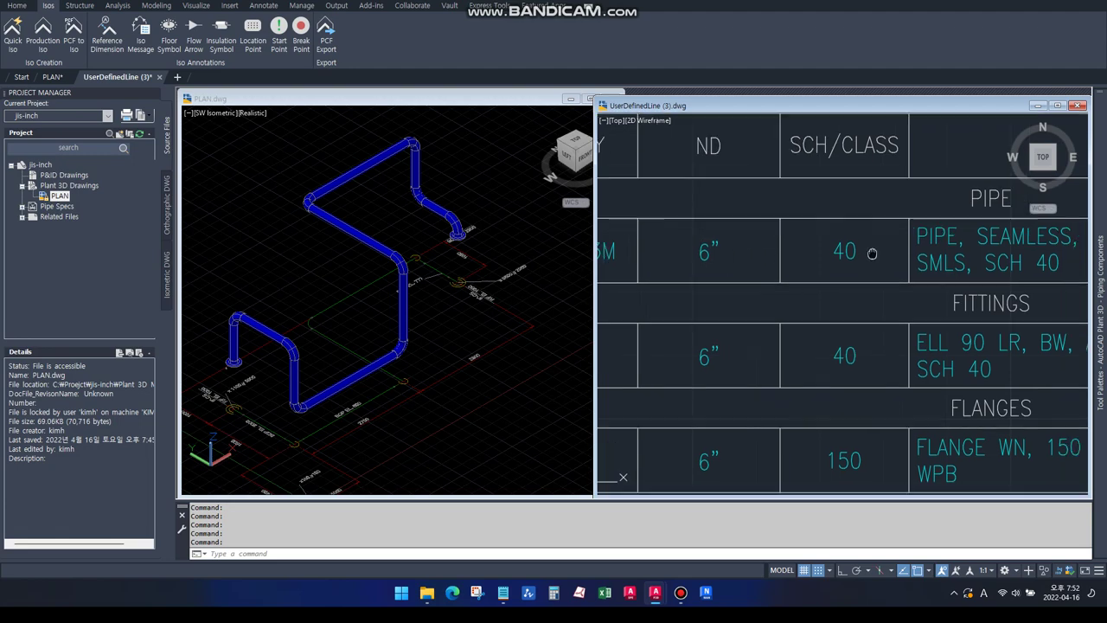
pyautogui.scroll(-1, 875, 250)
pyautogui.scroll(-1, 899, 251)
pyautogui.scroll(-2, 917, 255)
pyautogui.scroll(3, 826, 237)
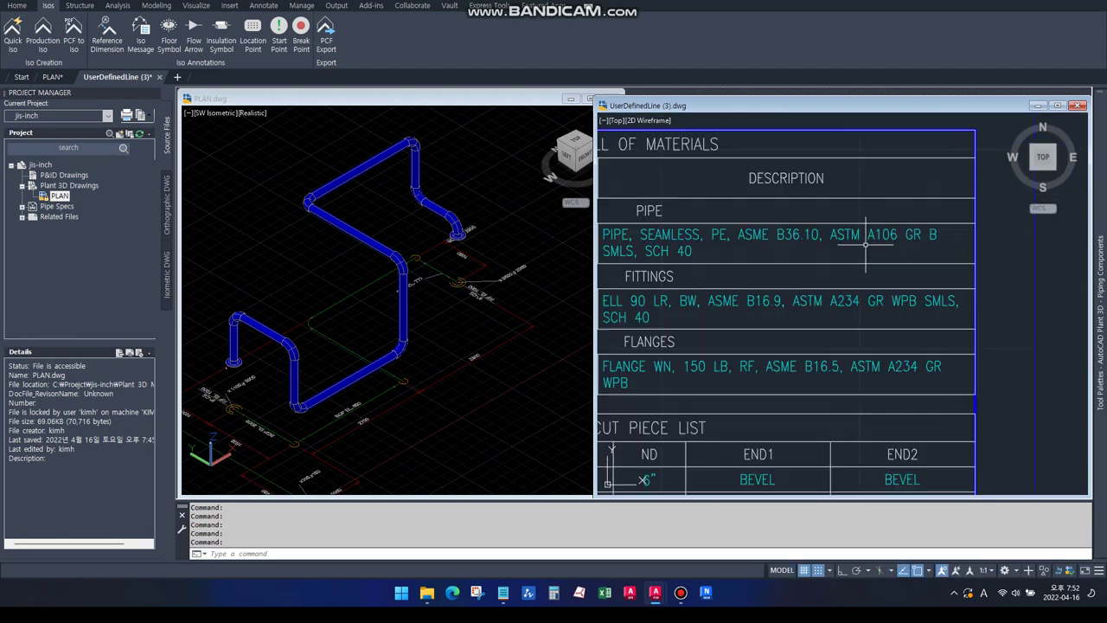
pyautogui.scroll(3, 889, 204)
pyautogui.scroll(-3, 813, 234)
pyautogui.scroll(-2, 865, 225)
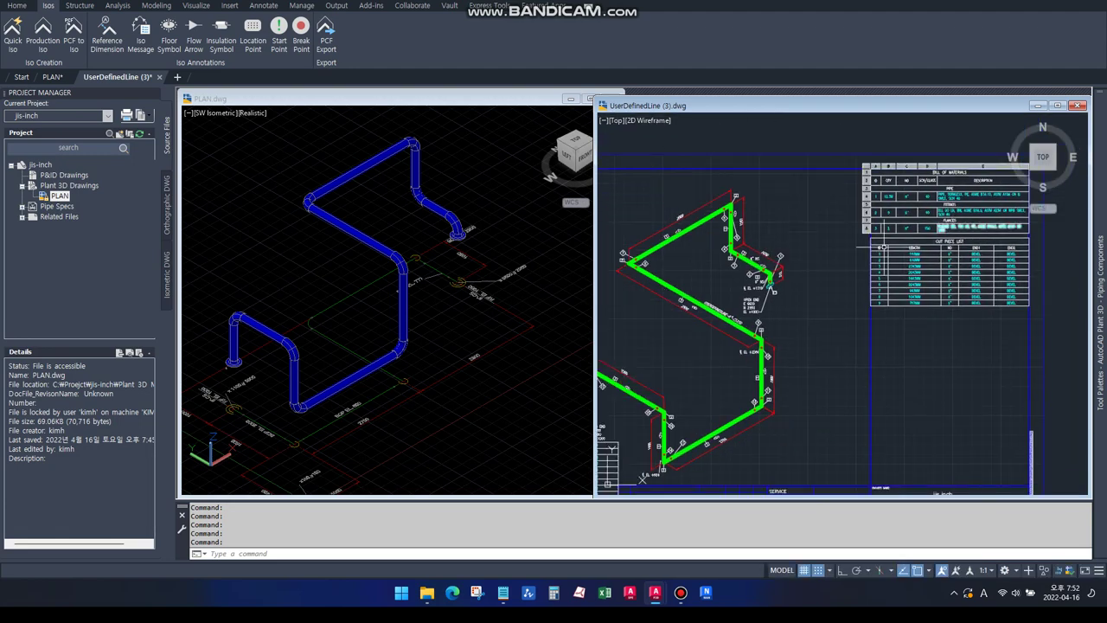
pyautogui.moveTo(874, 218); pyautogui.dragTo(854, 229, button='middle')
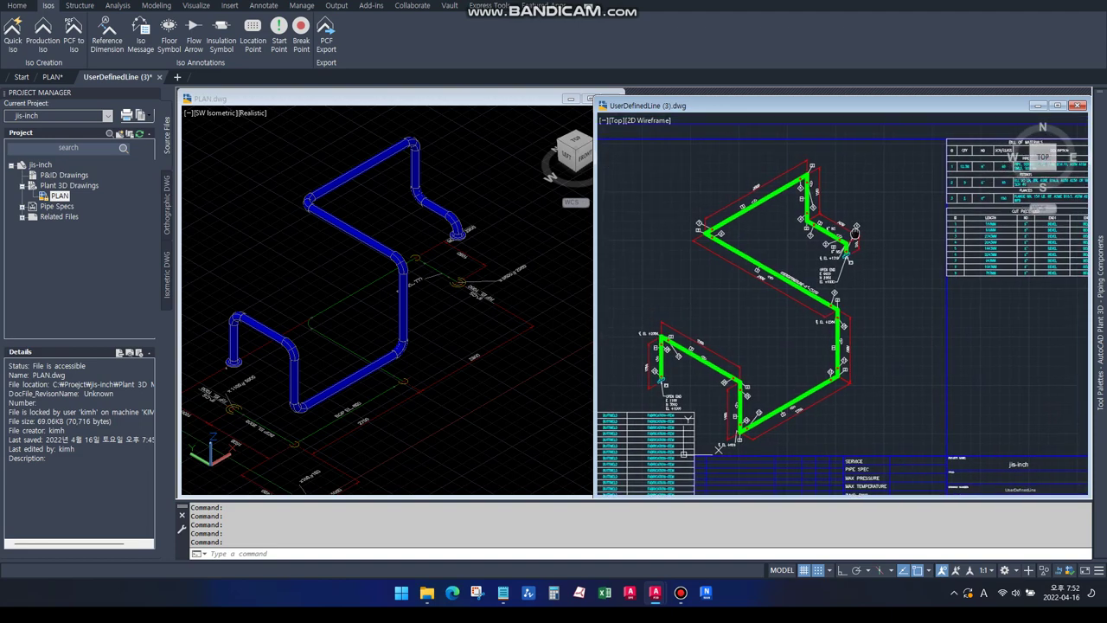